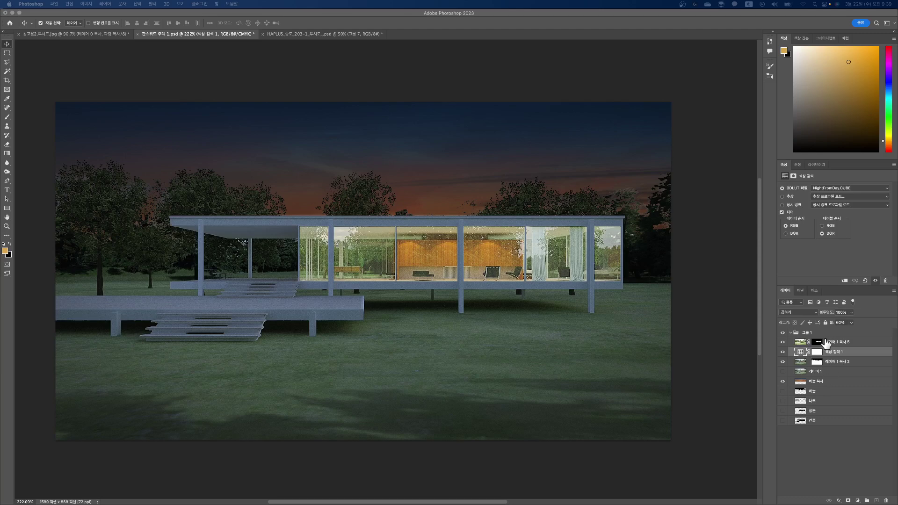
Examine the sky layer 하늘 복사 and the masked 레이어 1 복사 2 by toggling and isolating layer visibility.
click(801, 383)
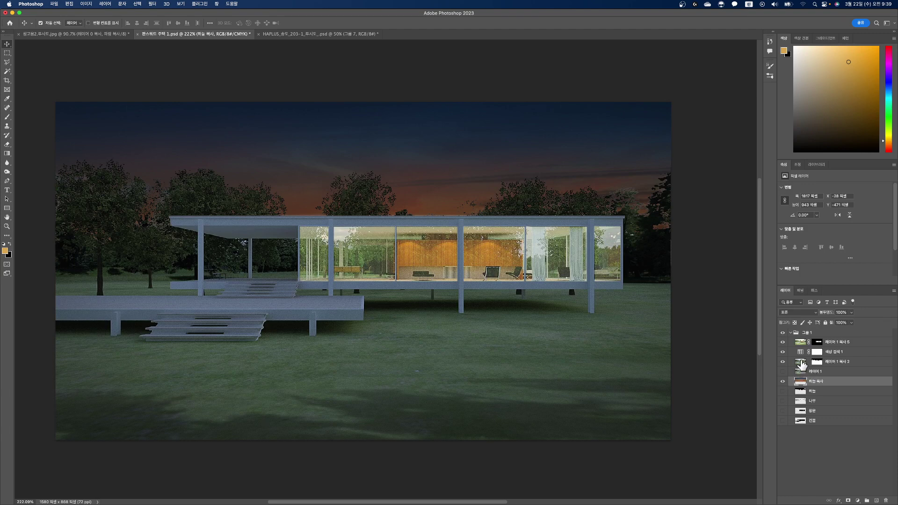
click(783, 369)
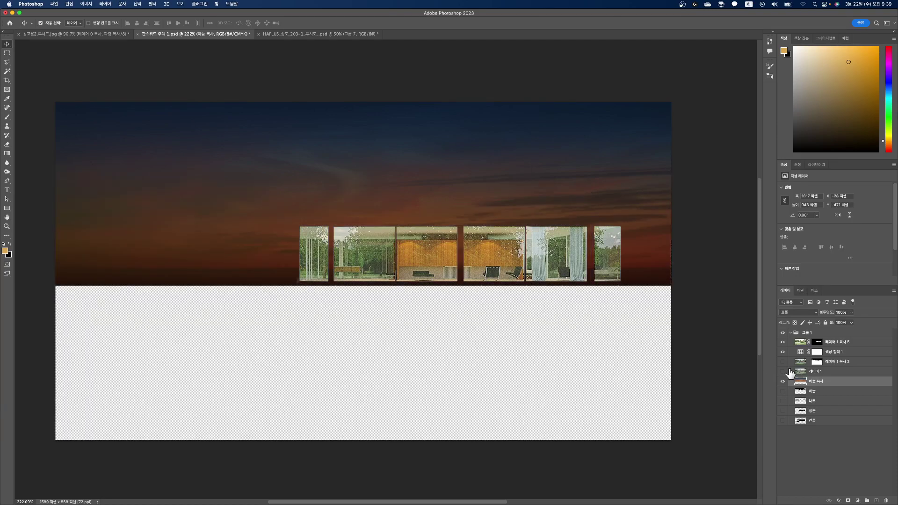
key(super)
click(782, 362)
alt+click(783, 363)
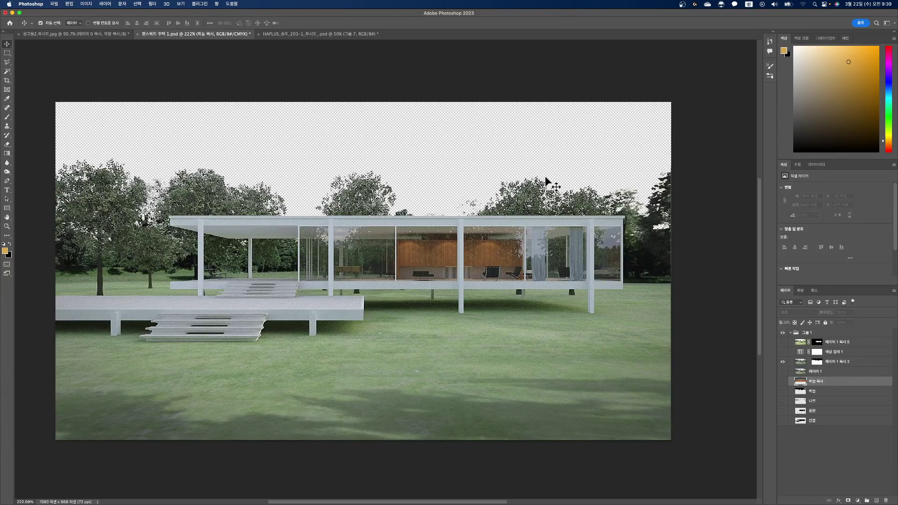
alt+click(783, 362)
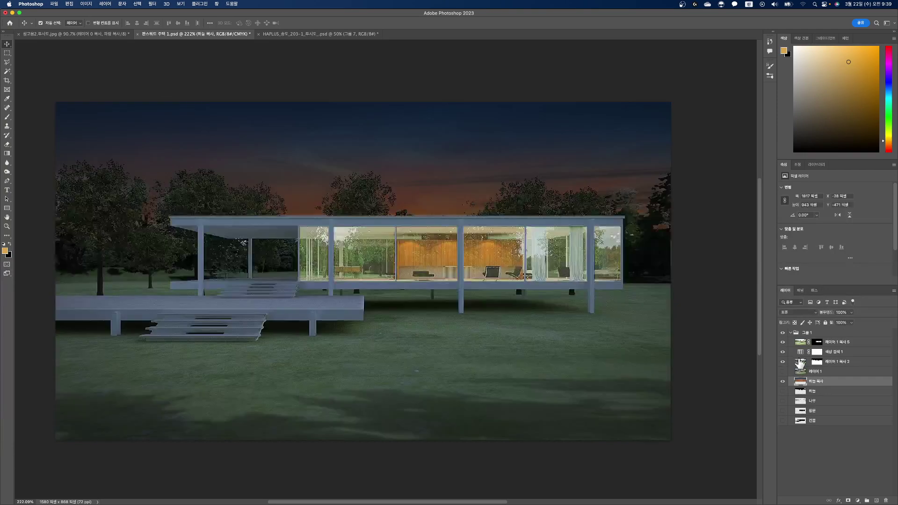
Inspect the 색상 검색 1 adjustment and 레이어 1 복사 5, viewing the latter alone with its window mask on and off.
click(832, 354)
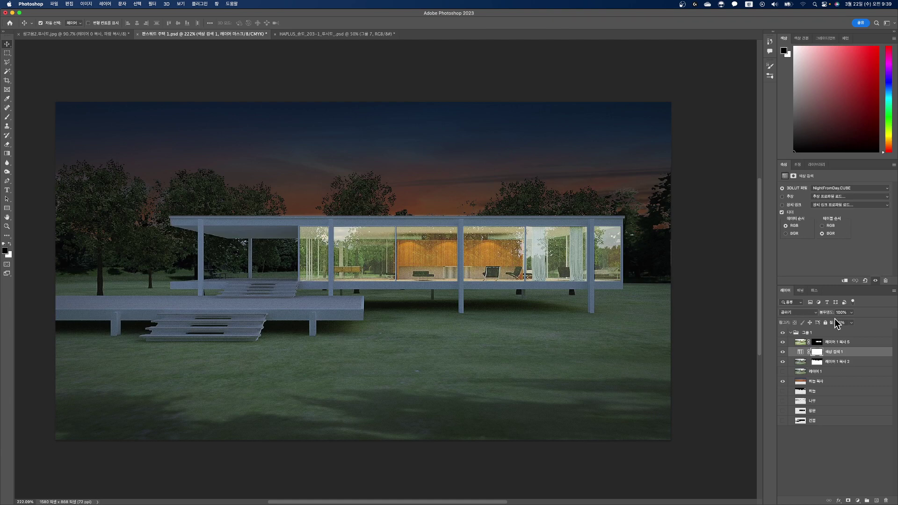
click(831, 342)
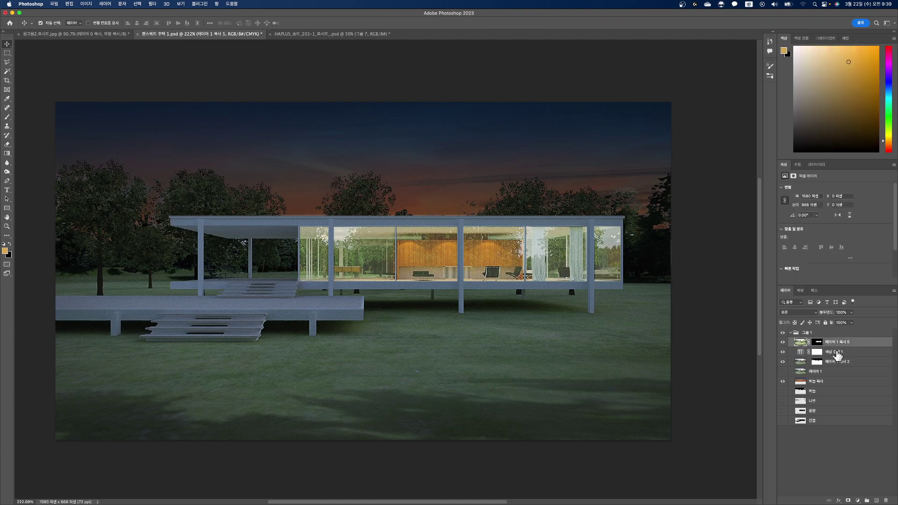
alt+click(783, 343)
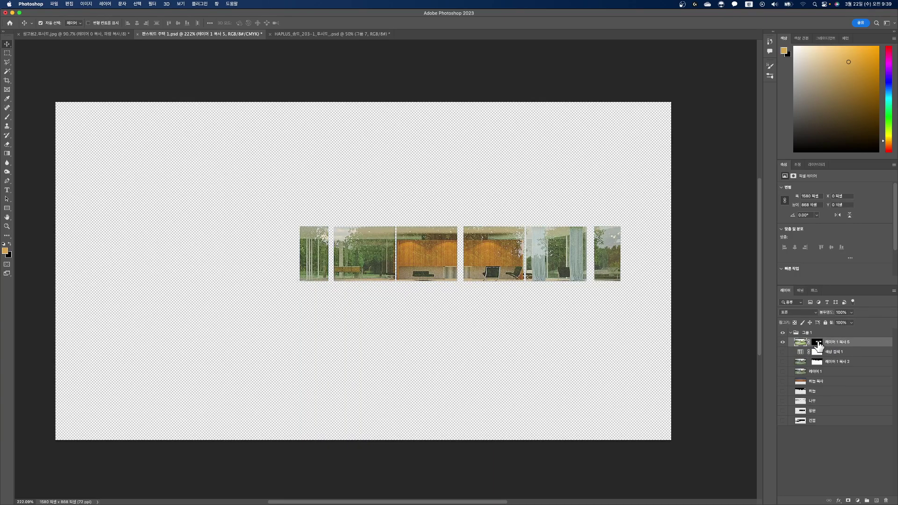
shift+click(818, 346)
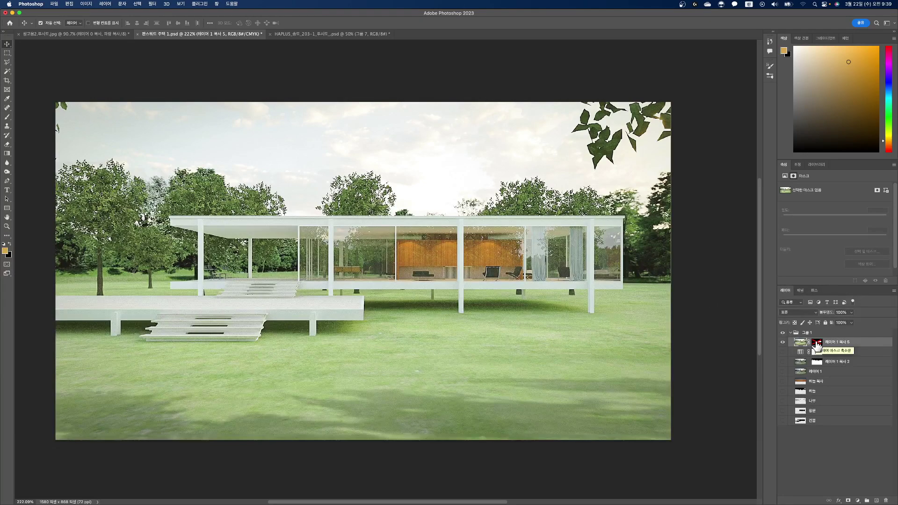
shift+click(817, 345)
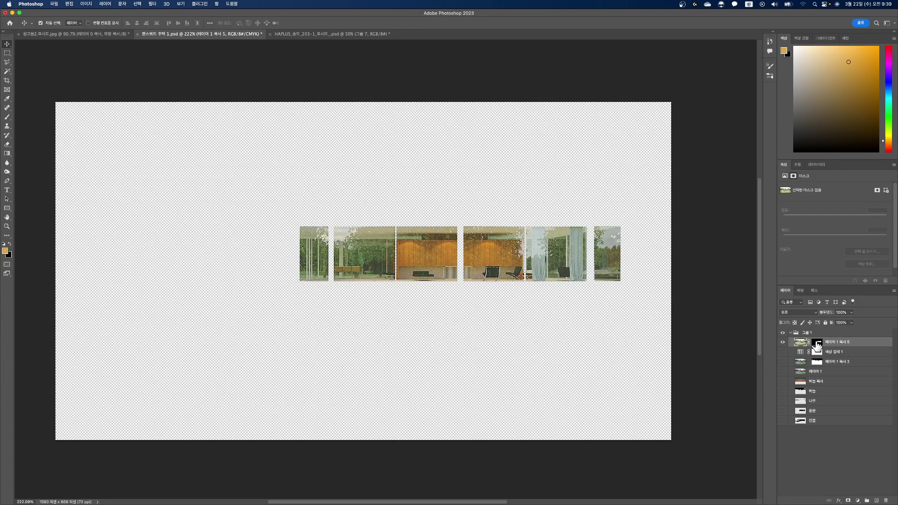
shift+click(817, 346)
shift+click(818, 345)
alt+click(783, 347)
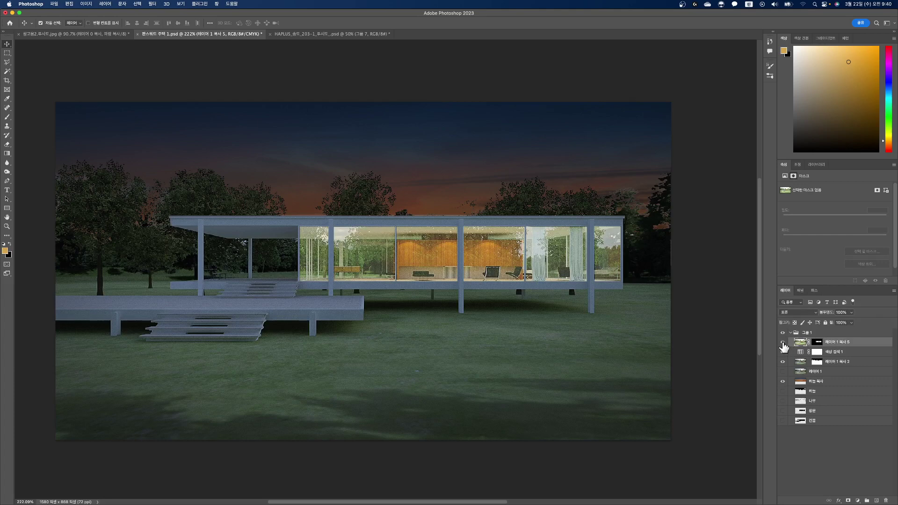
alt+click(783, 347)
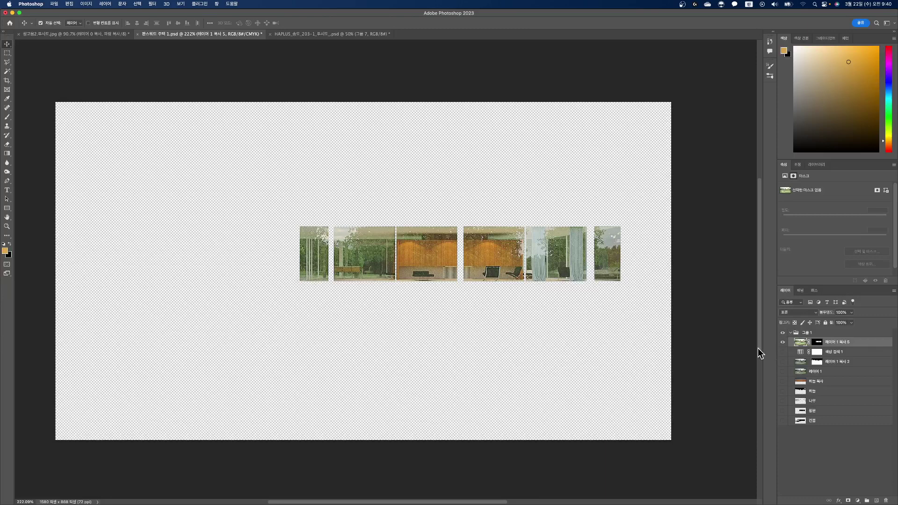
alt+click(783, 347)
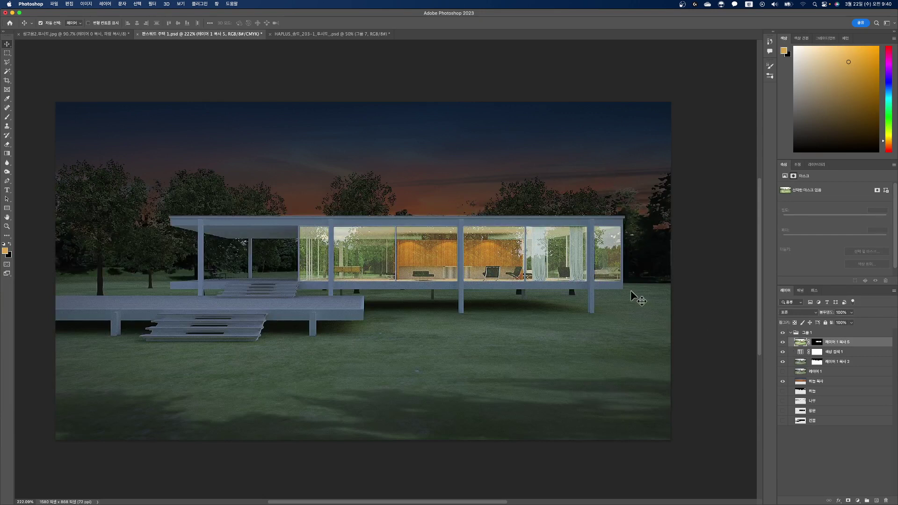
click(807, 344)
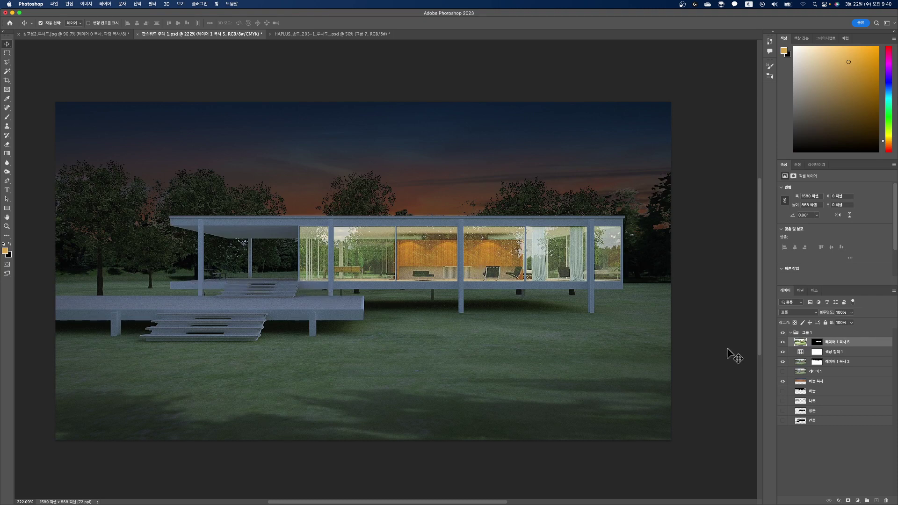
Fill the sky with black on the 색상 검색 1 mask, using the mask of 레이어 1 복사 2 for the selection, and deselect.
click(816, 351)
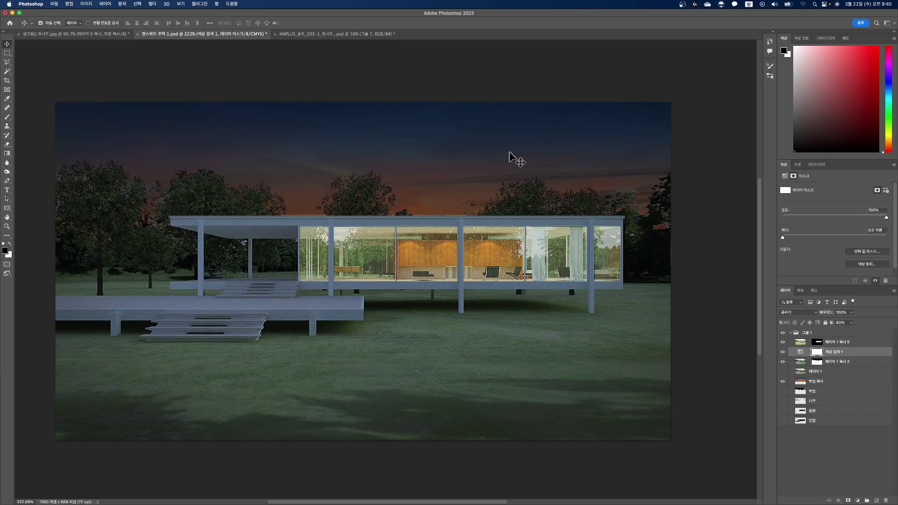
super+click(817, 363)
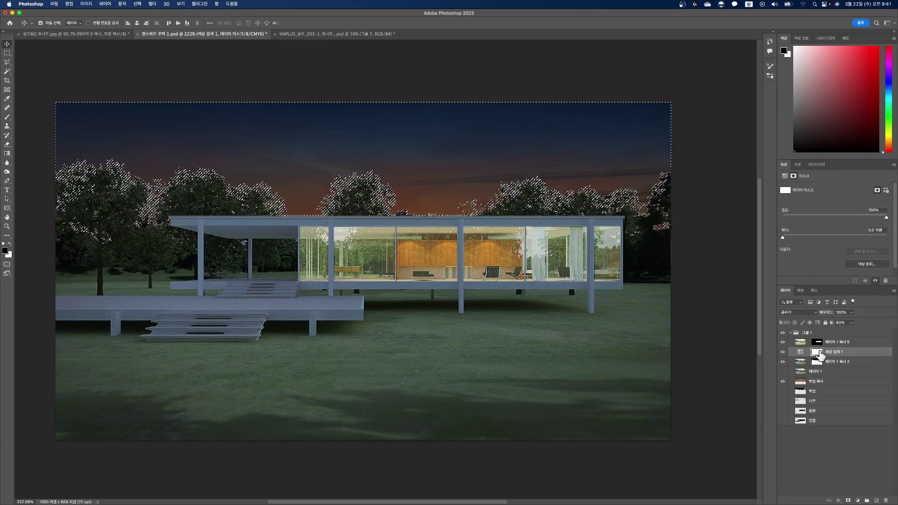
key(alt+BackSpace)
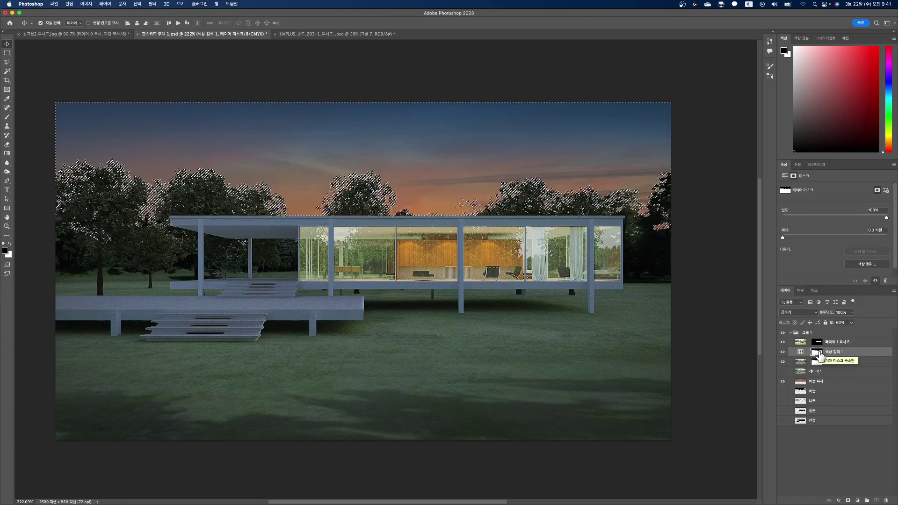
key(super+d)
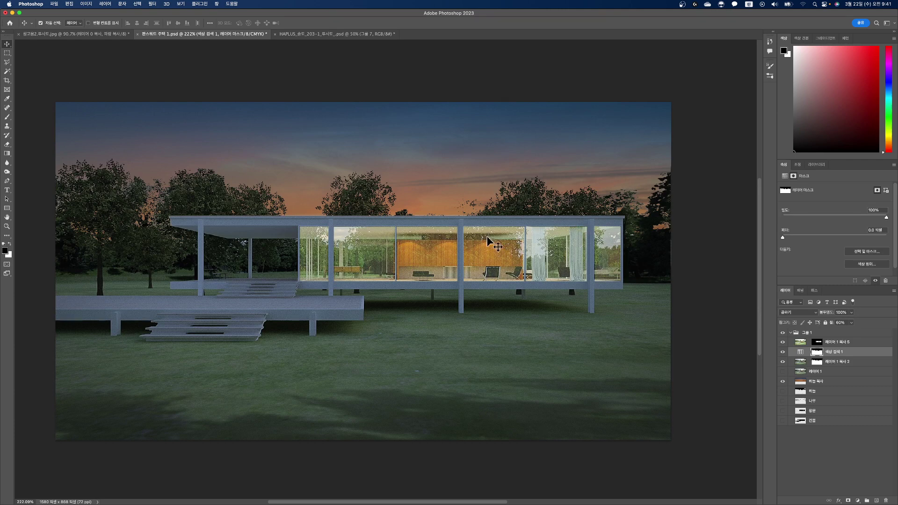
Select the upper terrace floor strip with the Polygonal Lasso, reveal it in the mask of 레이어 1 복사 5, and deselect.
click(7, 64)
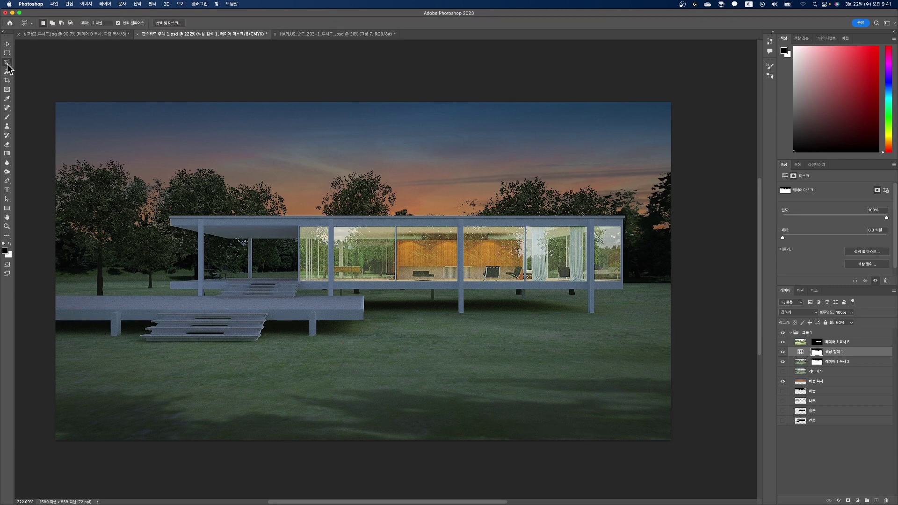
click(94, 22)
text(0)
click(172, 280)
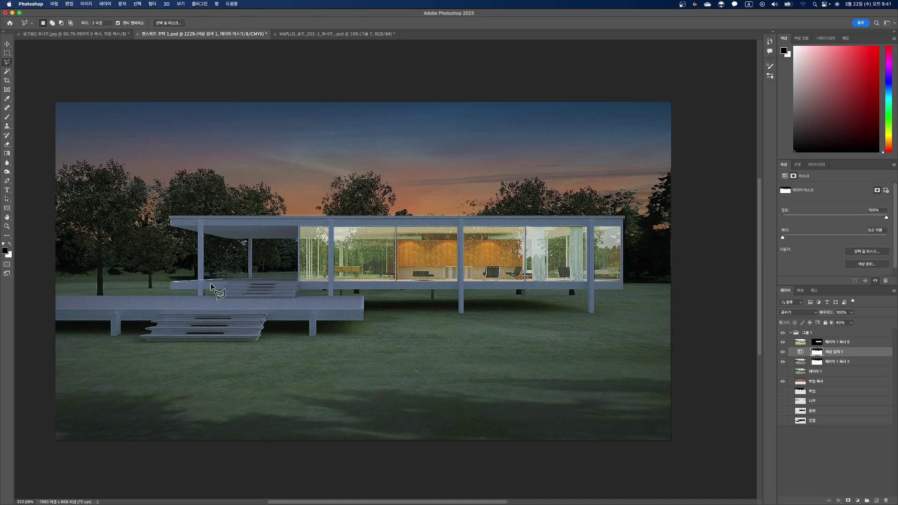
double_click(296, 278)
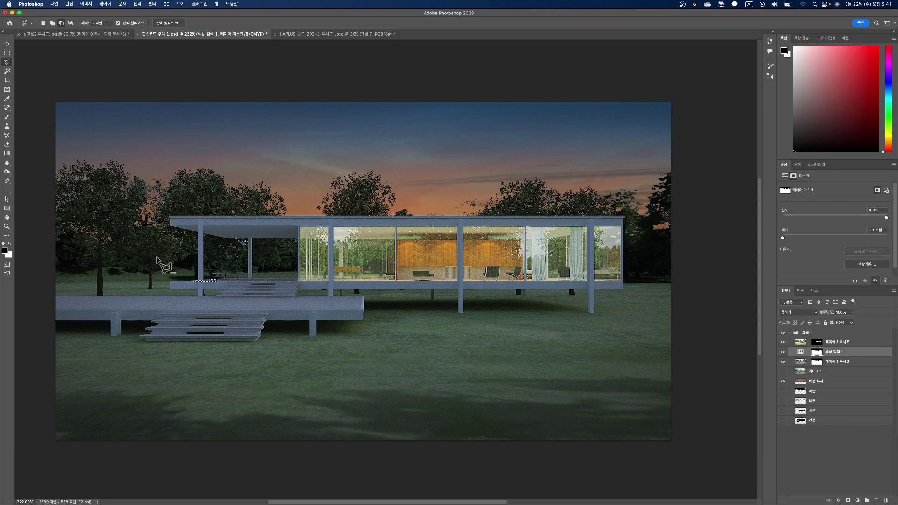
key(alt)
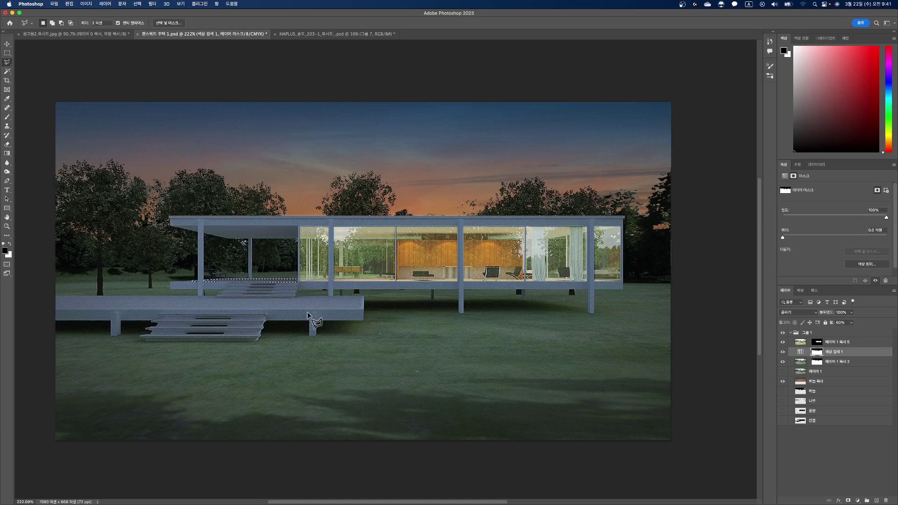
click(817, 343)
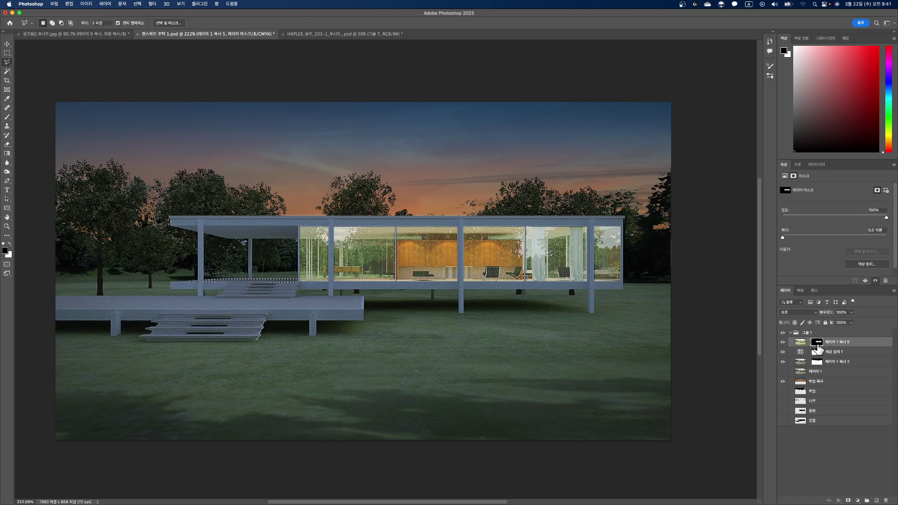
drag(818, 348, 819, 349)
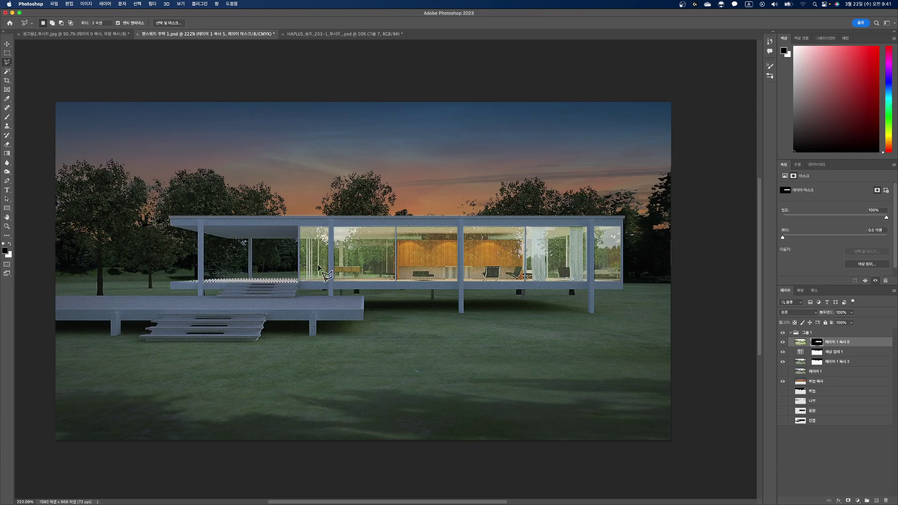
key(super+d)
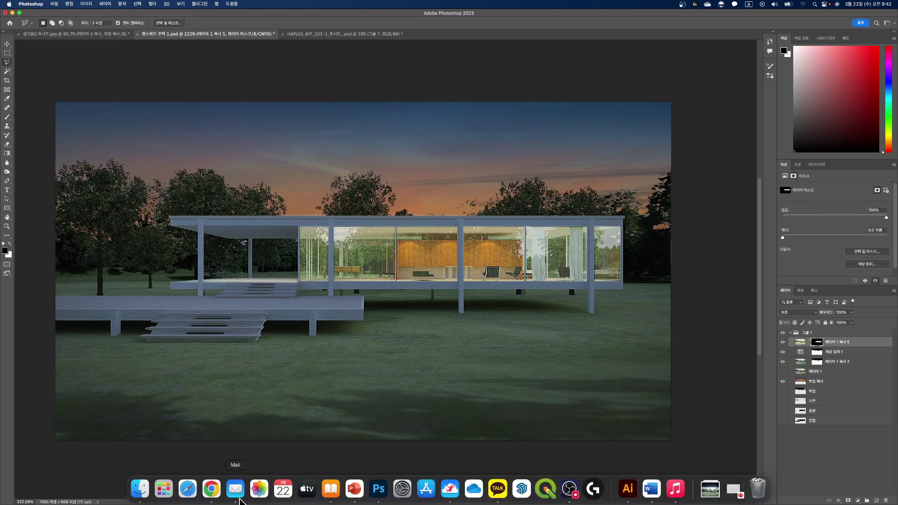
Switch to Chrome and search Google Images for 조명소스 in a new tab.
click(215, 487)
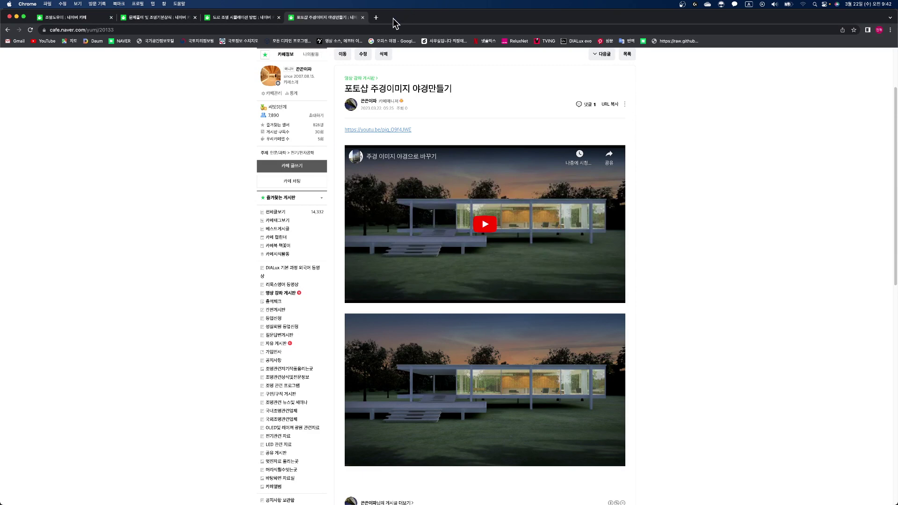
click(375, 17)
click(406, 163)
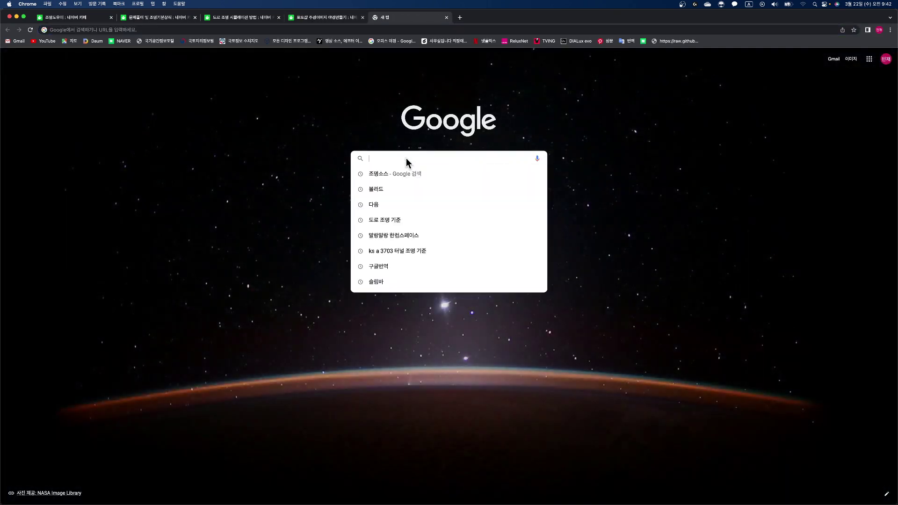
click(387, 174)
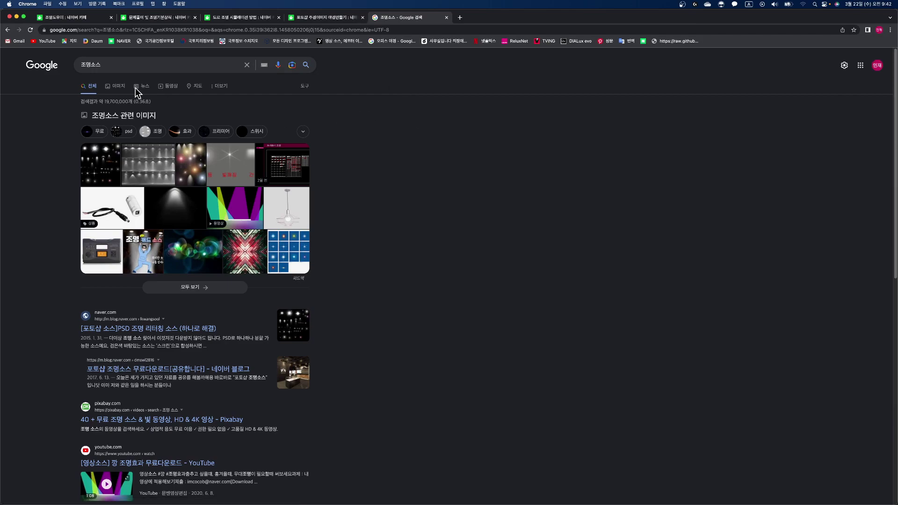
click(118, 86)
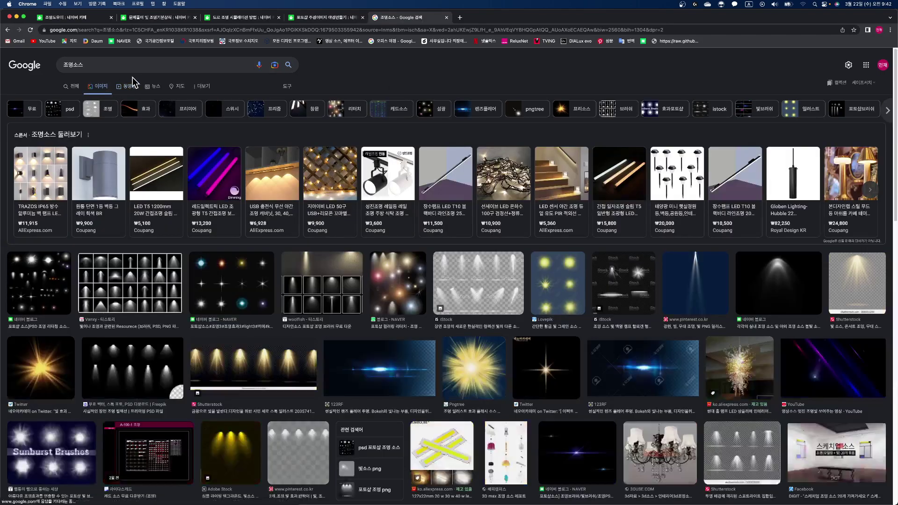
scroll(438, 173, down, 3)
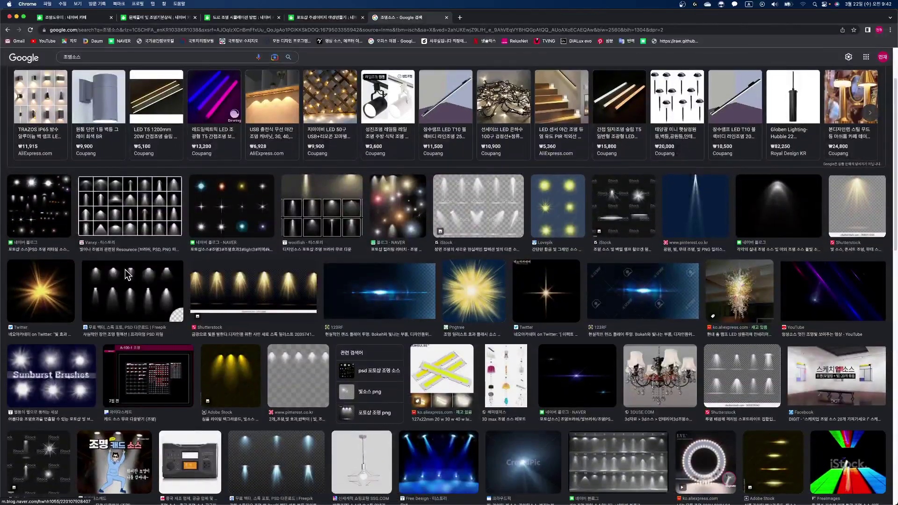
Copy the Freepik image of ten spotlight beams on black and paste it into the house document in Photoshop.
click(143, 291)
right_click(700, 146)
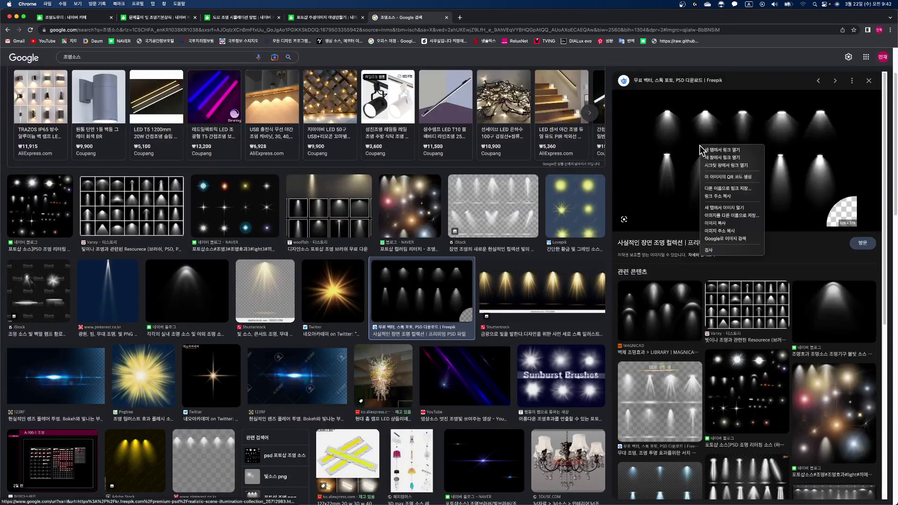
click(729, 223)
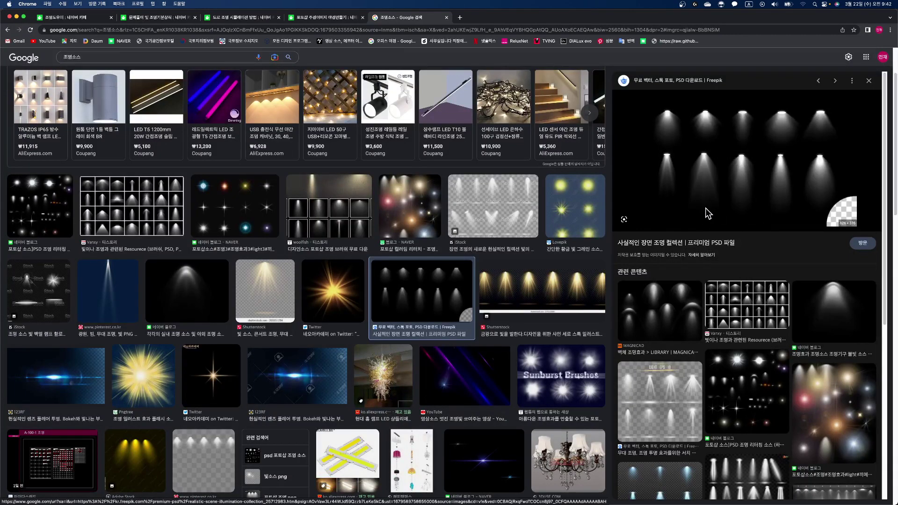
click(380, 496)
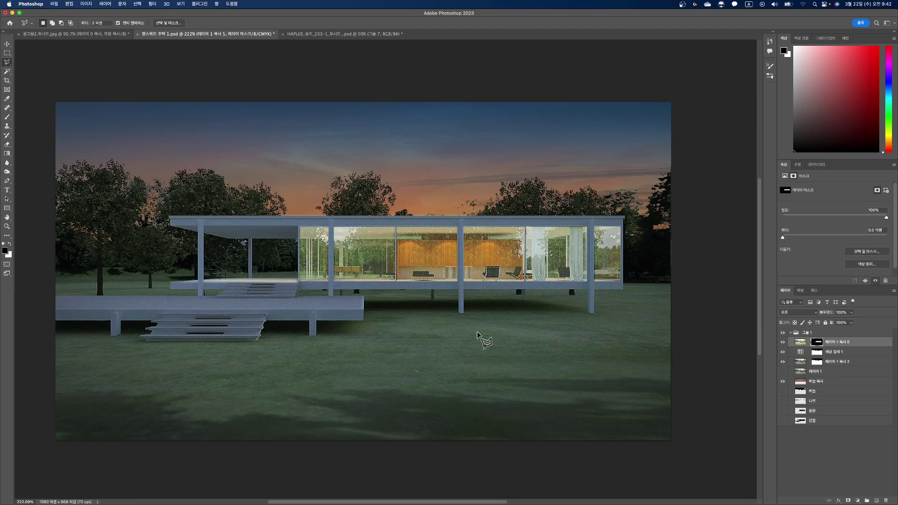
key(super+v)
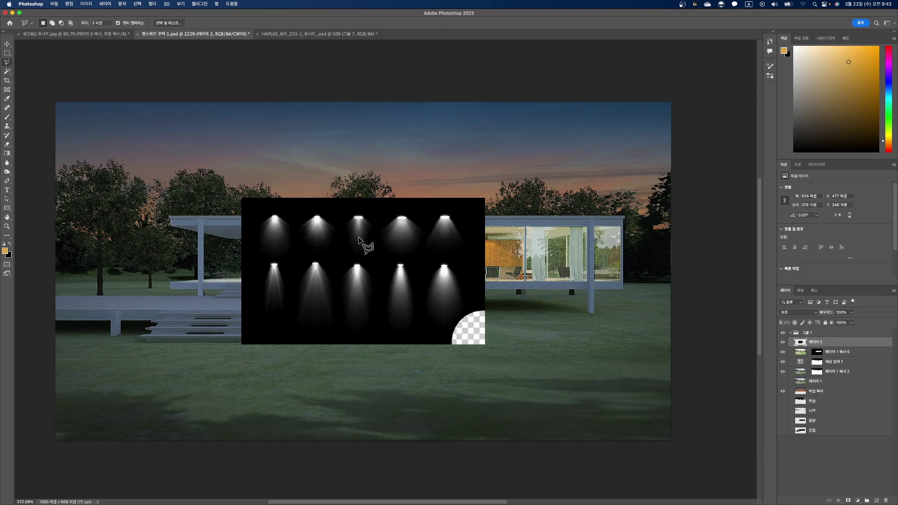
Select the middle light of the pasted image's upper row with a rectangular marquee and copy it to a new layer.
click(8, 54)
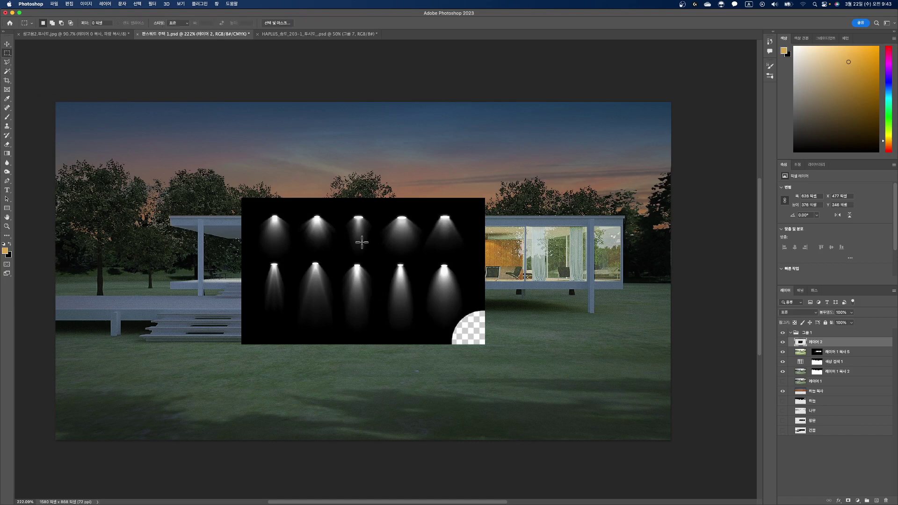
drag(341, 209, 374, 259)
key(super+j)
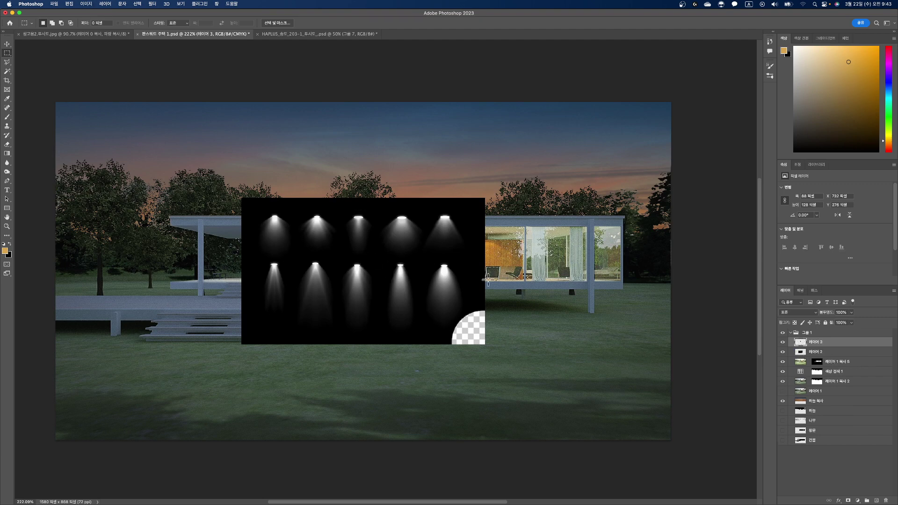
Hide the pasted spotlight sheet and set the copied light layer's blend mode to 색상 닷지 (Color Dodge).
click(783, 352)
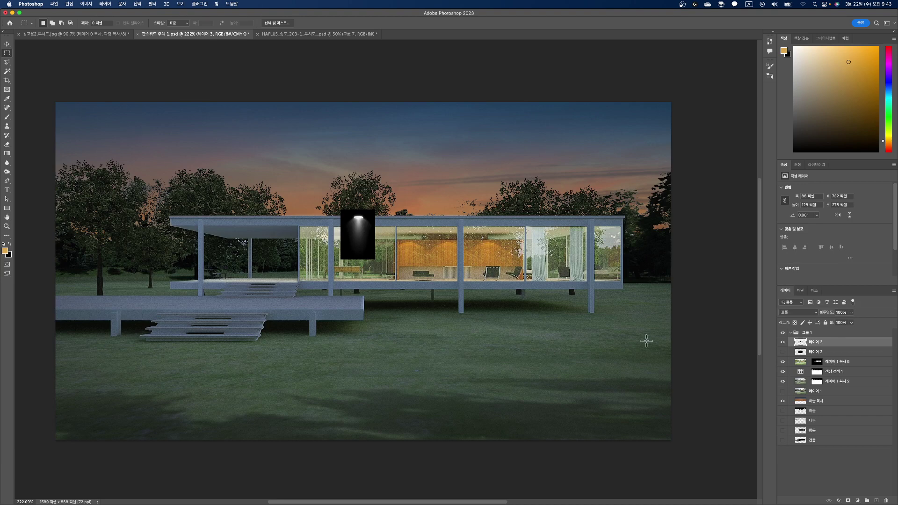
click(815, 313)
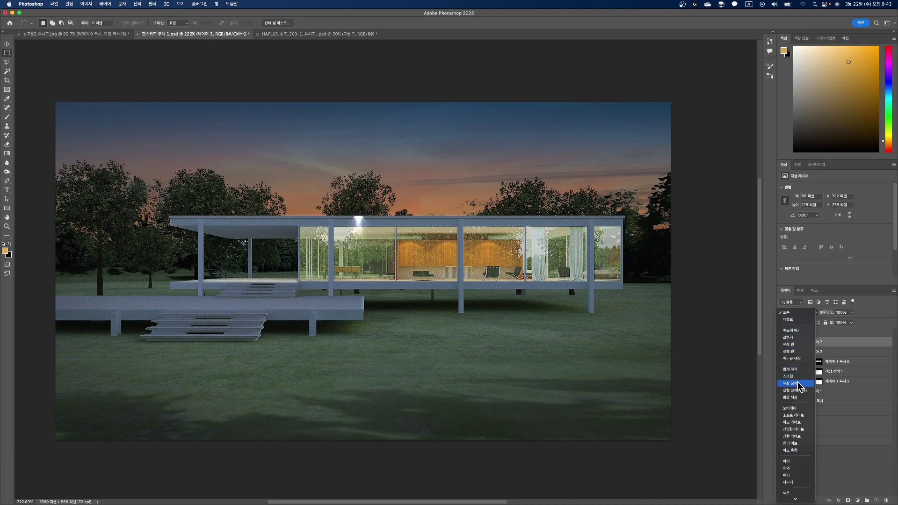
click(798, 384)
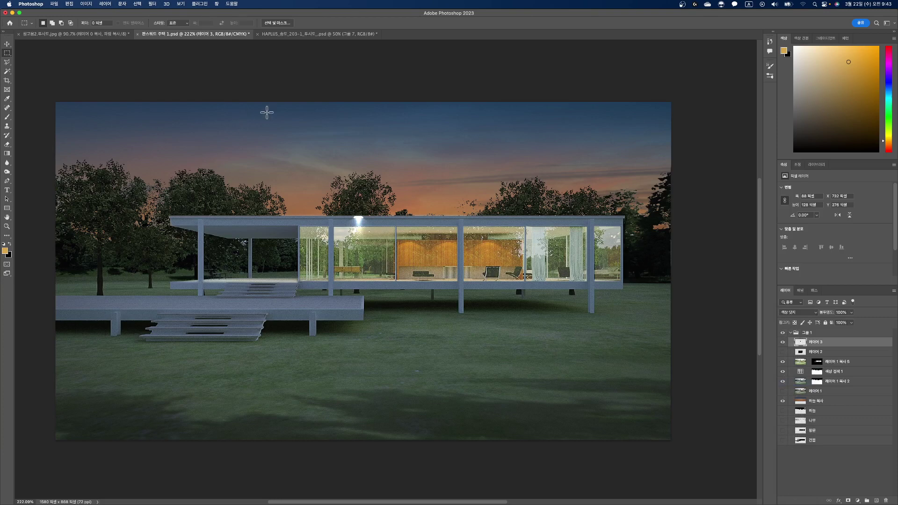
Move the light onto the front column beside the orange wood wall and narrow it with Free Transform to fit the column's width.
click(7, 44)
drag(374, 229, 460, 253)
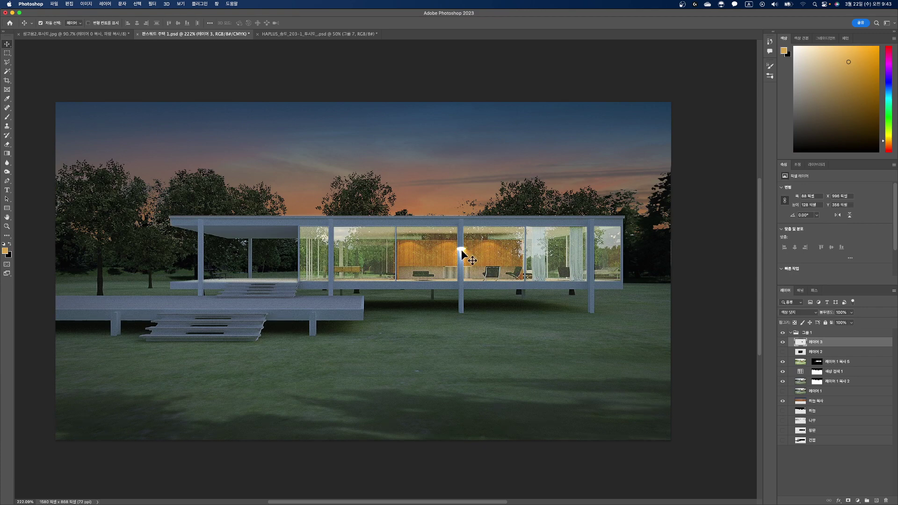
drag(462, 253, 462, 251)
key(super+t)
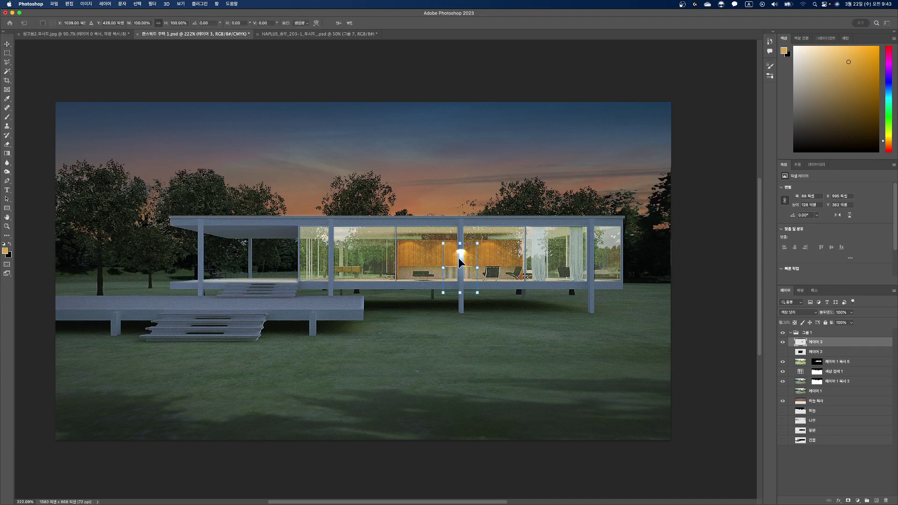
scroll(477, 264, up, 5)
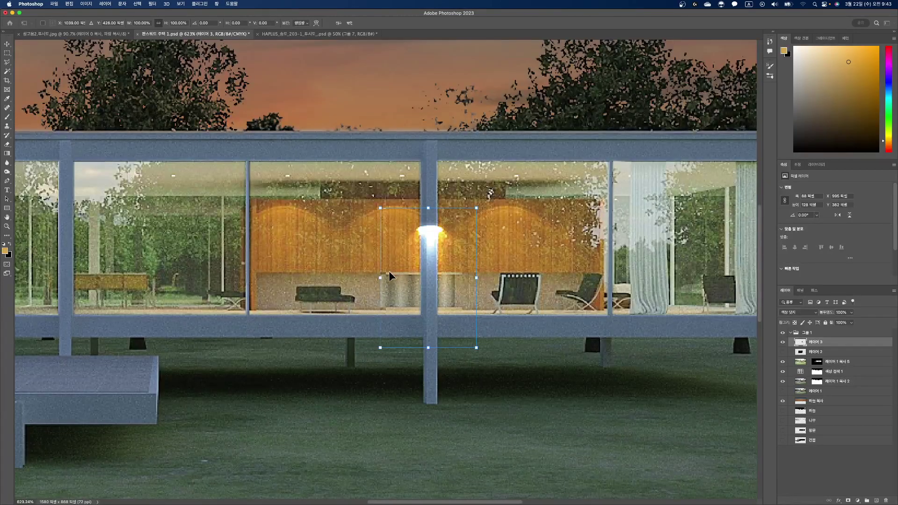
drag(381, 278, 460, 277)
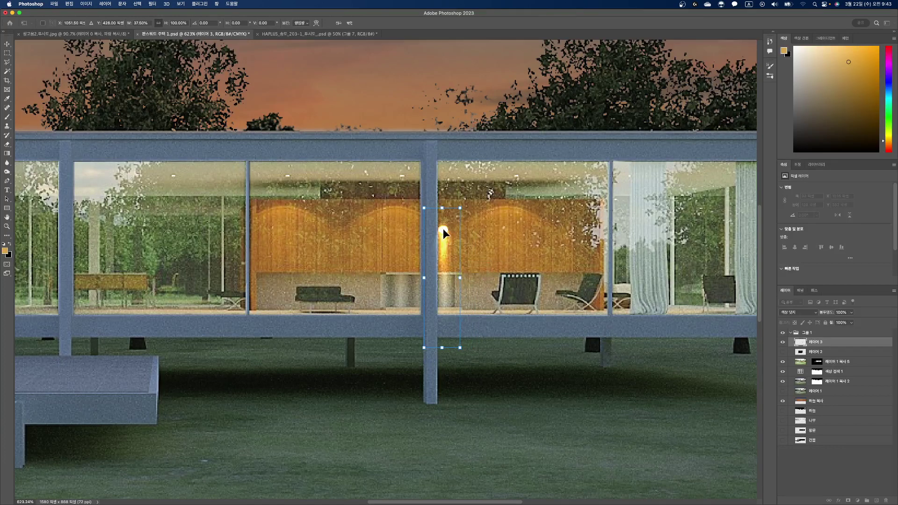
drag(443, 228, 431, 237)
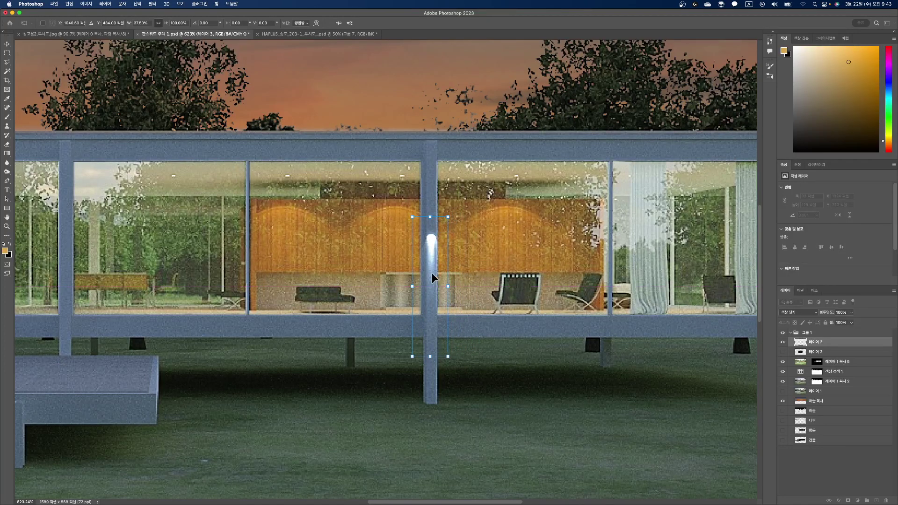
drag(413, 287, 445, 286)
key(Return)
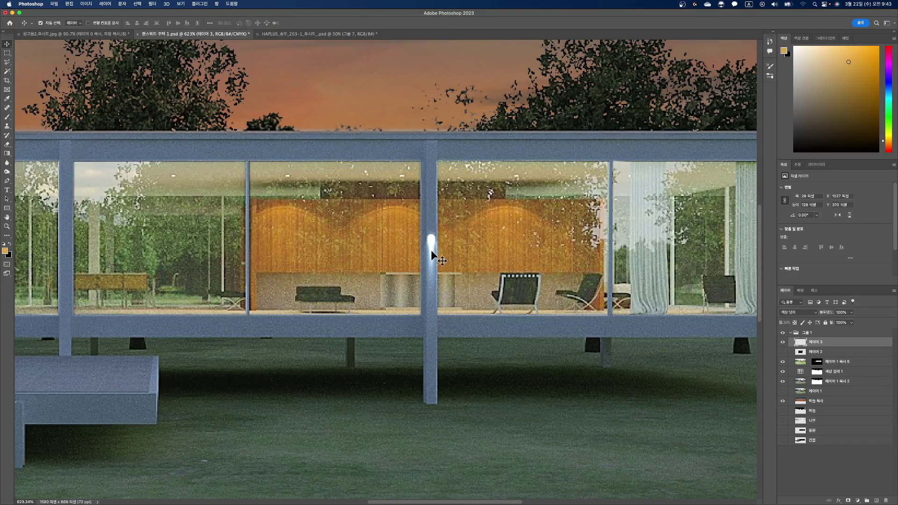
Nudge the light slightly downward along the column.
scroll(431, 250, down, 10)
scroll(433, 249, up, 12)
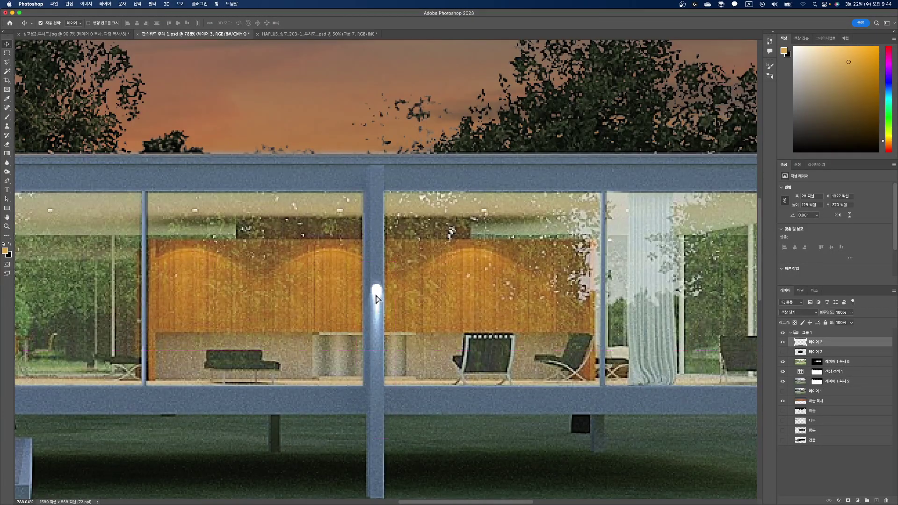
drag(375, 298, 375, 299)
scroll(389, 251, down, 2)
scroll(391, 253, down, 4)
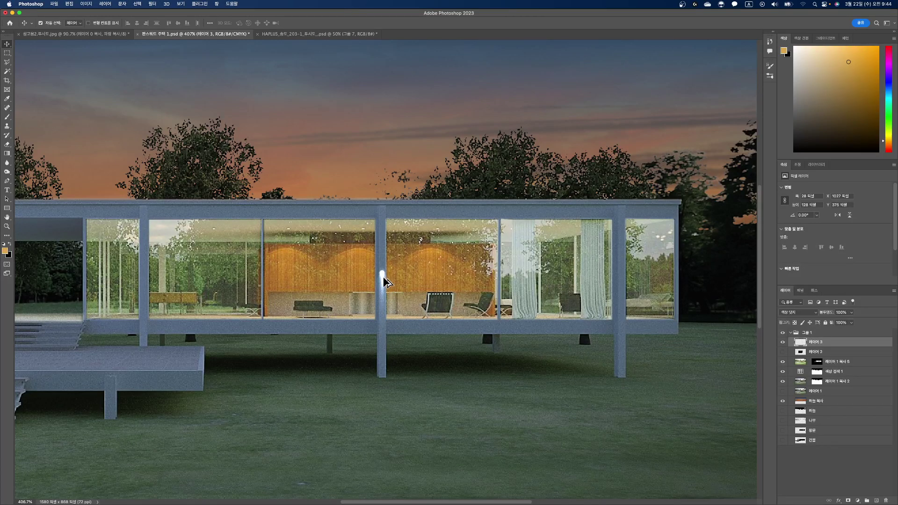
Duplicate the column light onto the other three front columns of the house at the same height.
drag(384, 278, 623, 276)
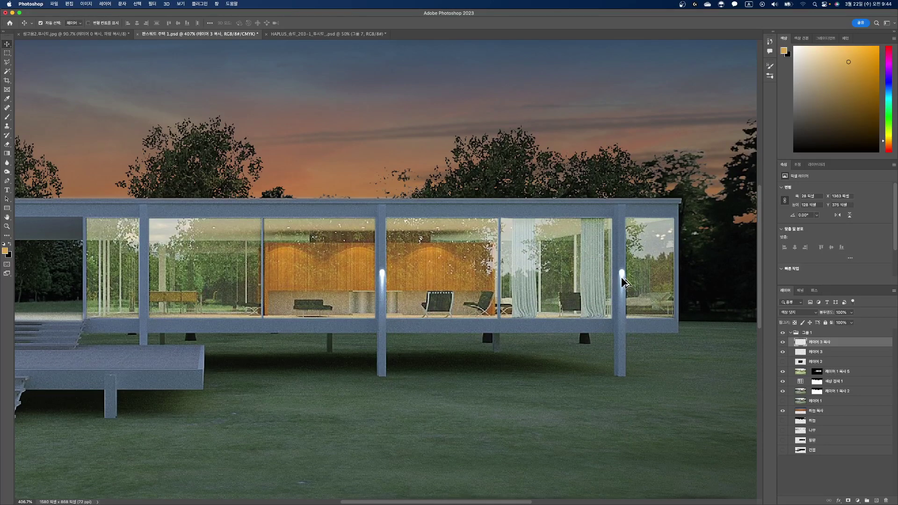
drag(621, 277, 144, 289)
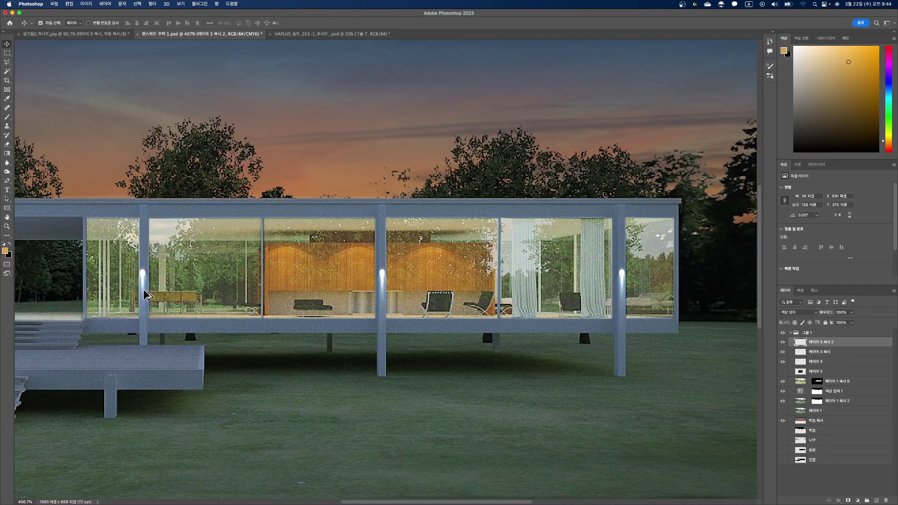
scroll(347, 250, down, 6)
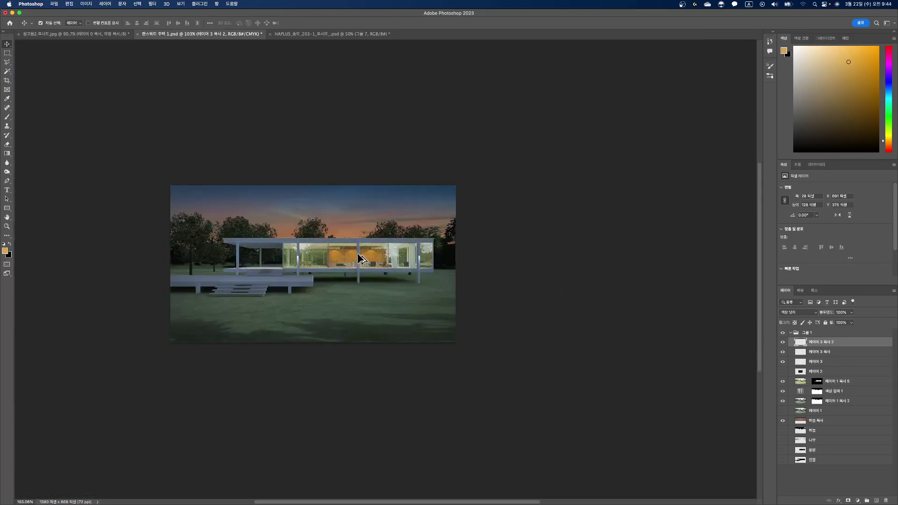
scroll(229, 260, up, 8)
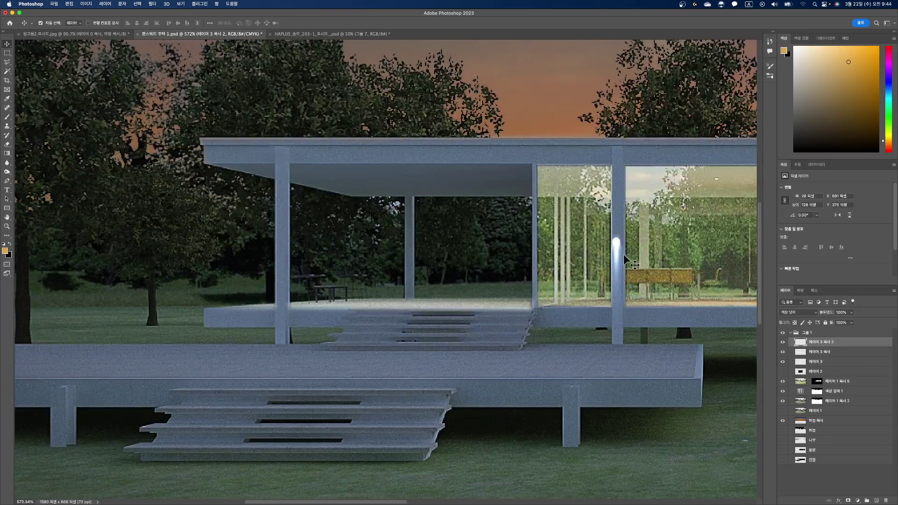
drag(620, 255, 284, 264)
scroll(382, 236, down, 5)
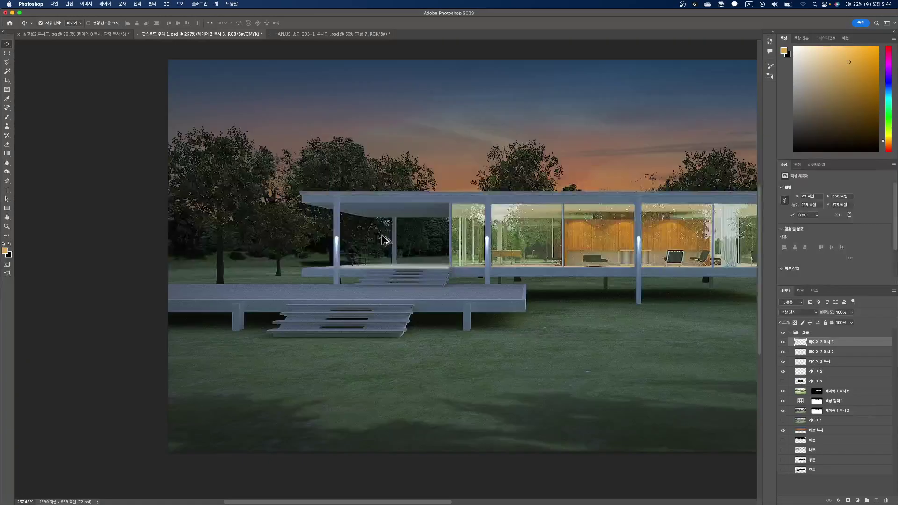
scroll(461, 240, up, 3)
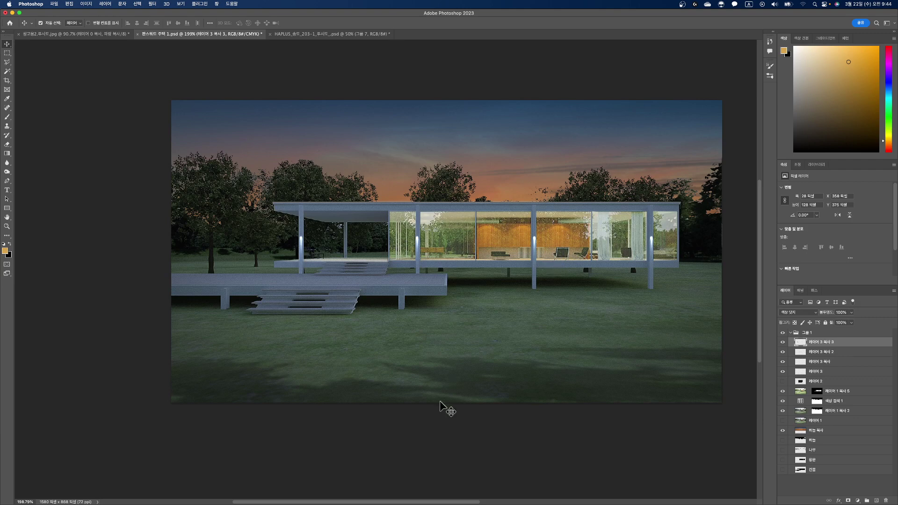
Switch to Chrome and search Google Images for 옥외벽부등.
mouse_move(370, 503)
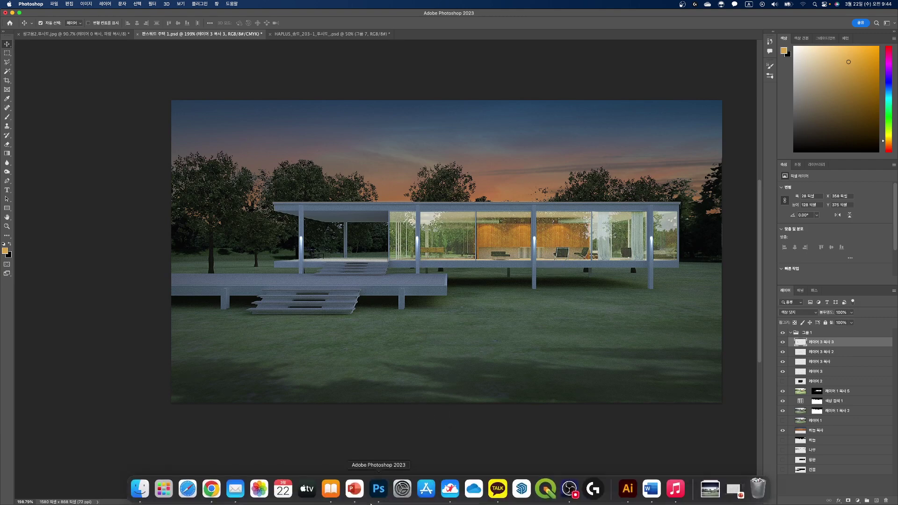
click(212, 488)
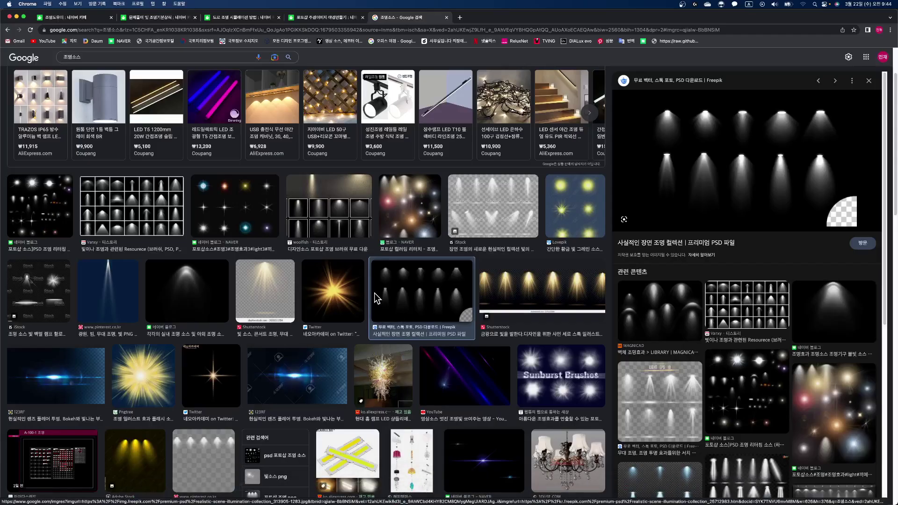
click(83, 57)
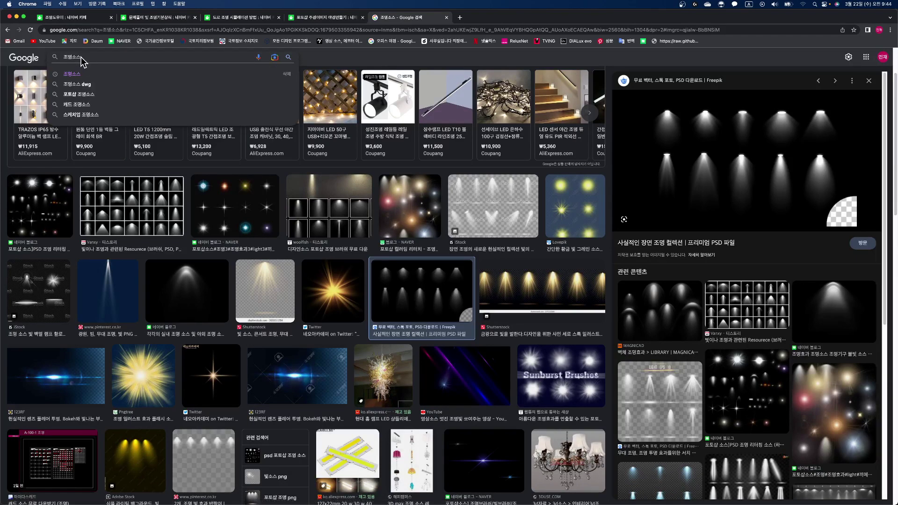
drag(80, 57, 53, 59)
text(dhrdh)
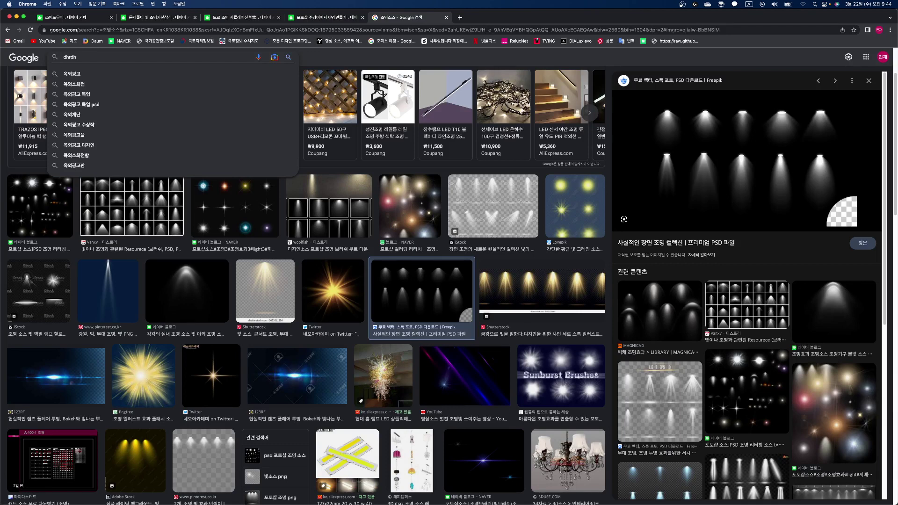
key(BackSpace)
key(BackSpace)
key(BackSpace)
key(BackSpace)
key(BackSpace)
text(ㅇㅗㄱㅇㅚㅂㅔㄴ)
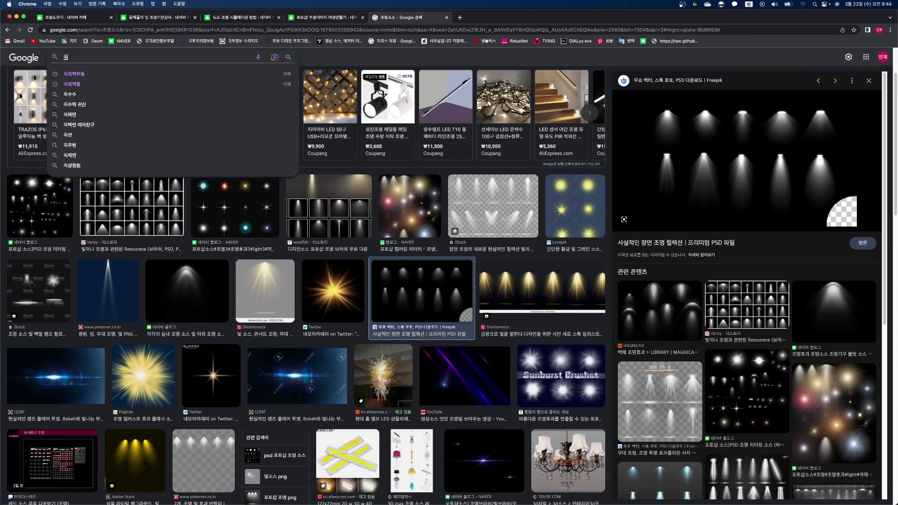
key(BackSpace)
key(BackSpace)
text(ㅕㄱㄴㅔㄴ)
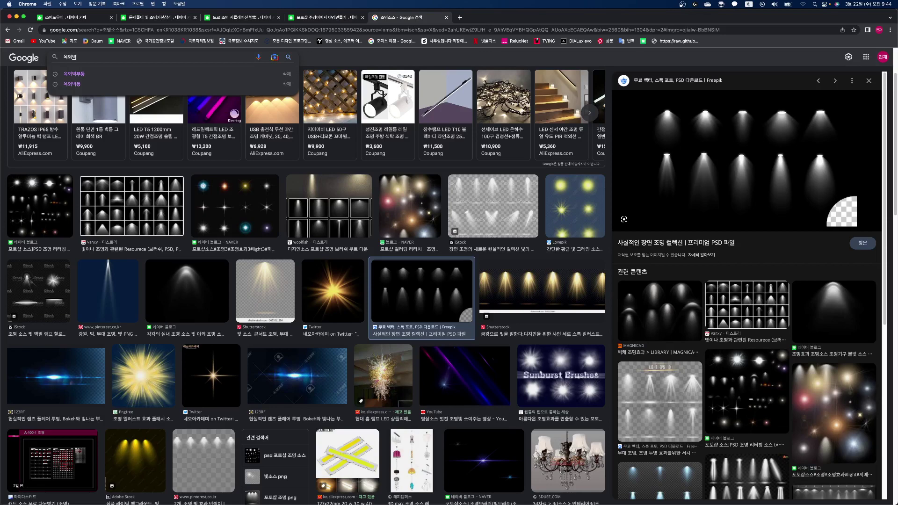
key(Return)
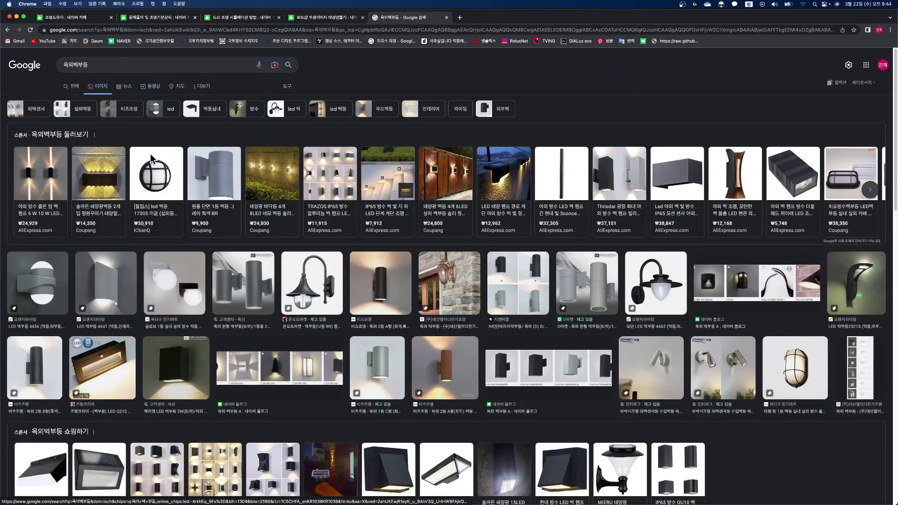
Copy the image of the curved grey LED 벽부등 4441 wall lamp and paste it into the house document in Photoshop.
click(111, 294)
right_click(735, 162)
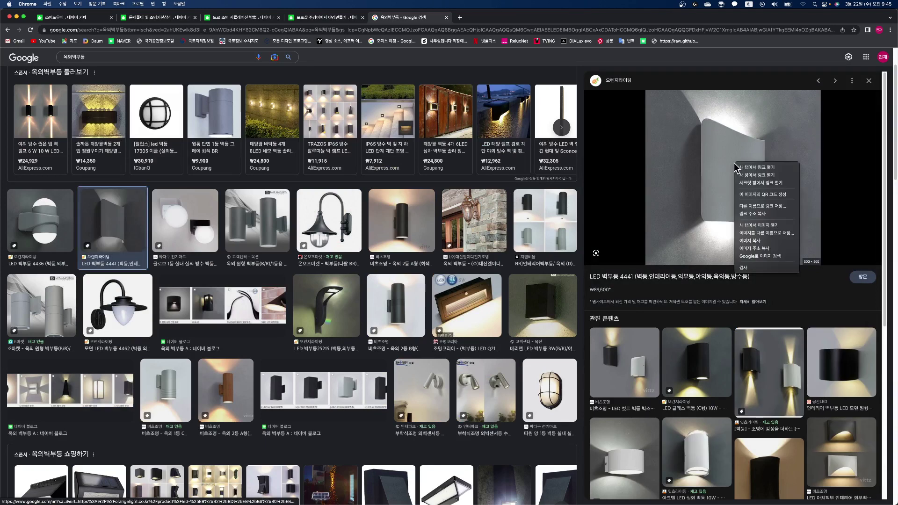
click(757, 233)
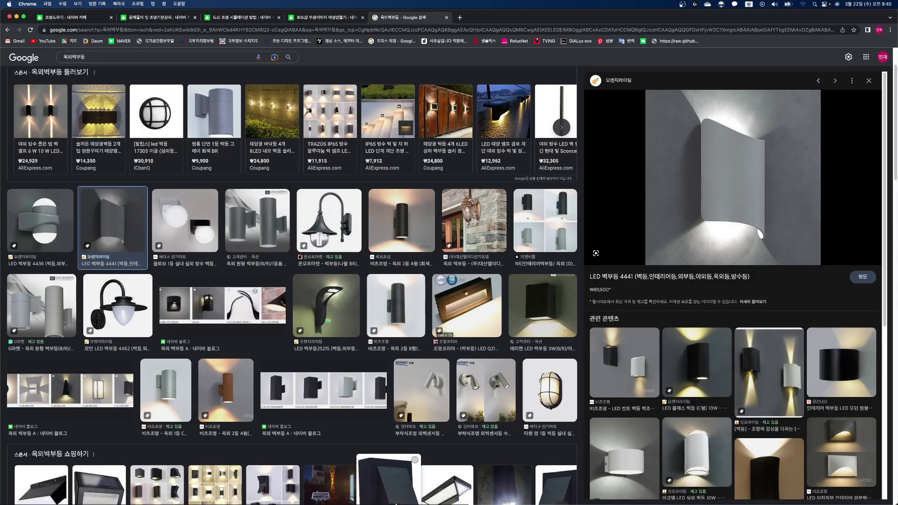
mouse_move(247, 503)
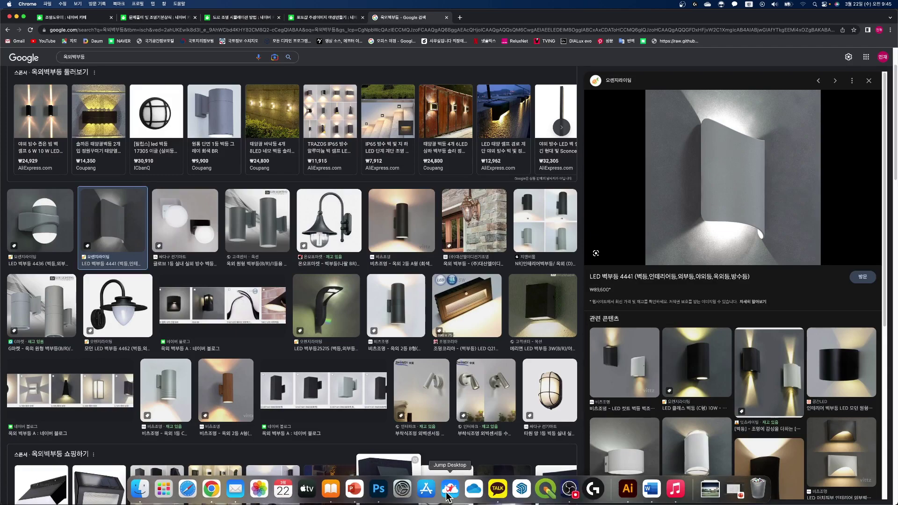
click(379, 488)
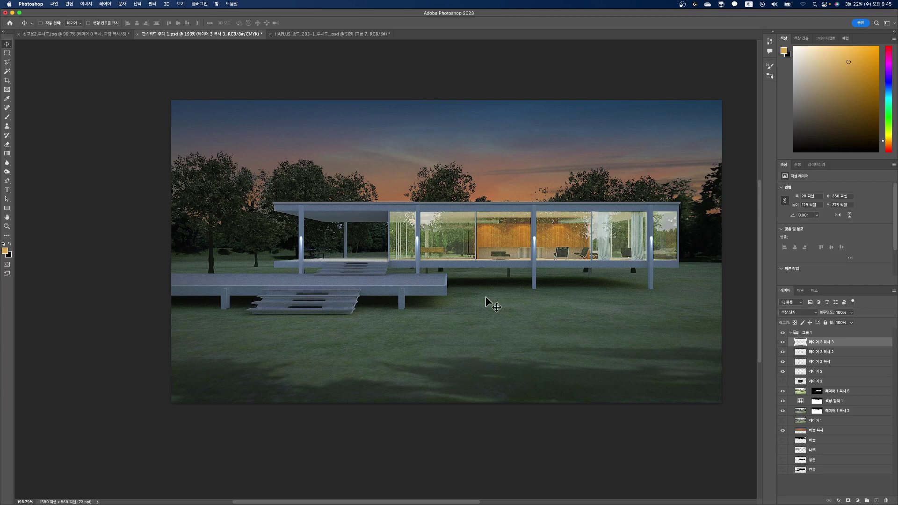
key(super+v)
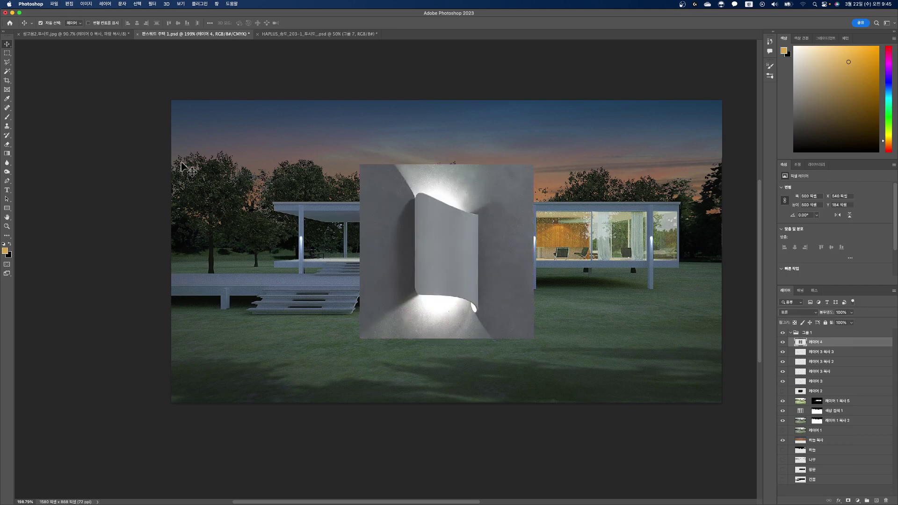
Outline the pasted lamp body with the Polygonal Lasso, delete everything around it on the layer, and deselect.
click(7, 61)
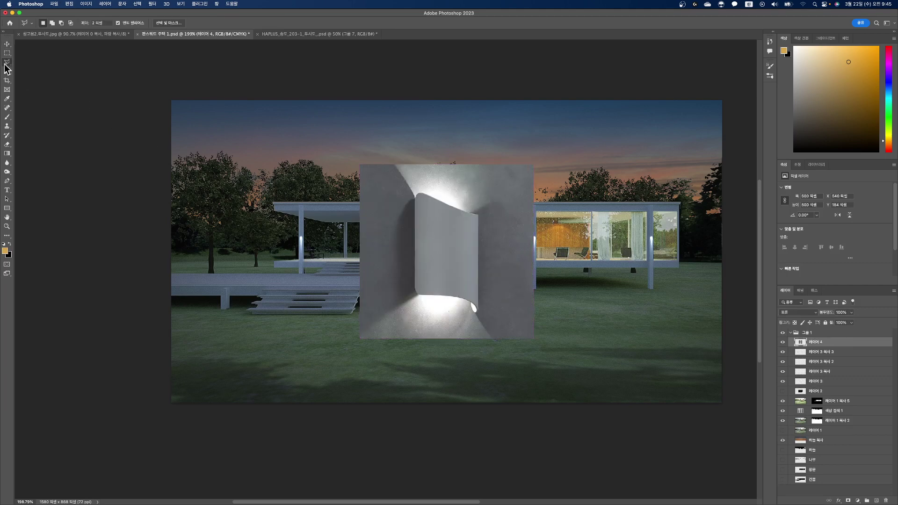
click(417, 193)
click(451, 206)
click(477, 215)
click(416, 294)
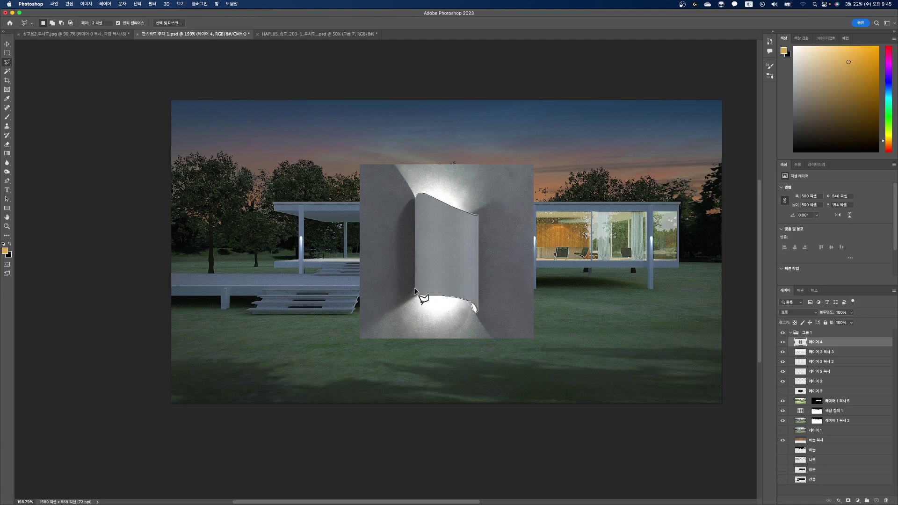
click(414, 203)
key(shift+super+i)
key(BackSpace)
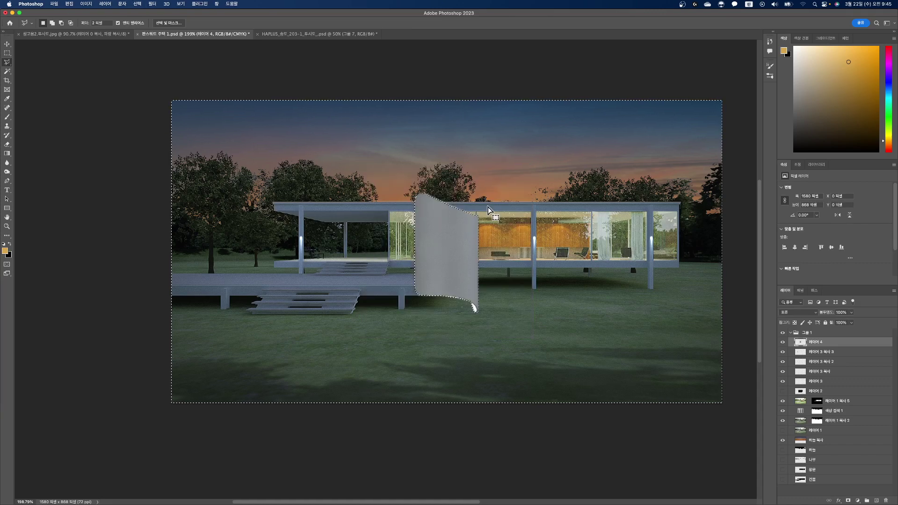
key(super+d)
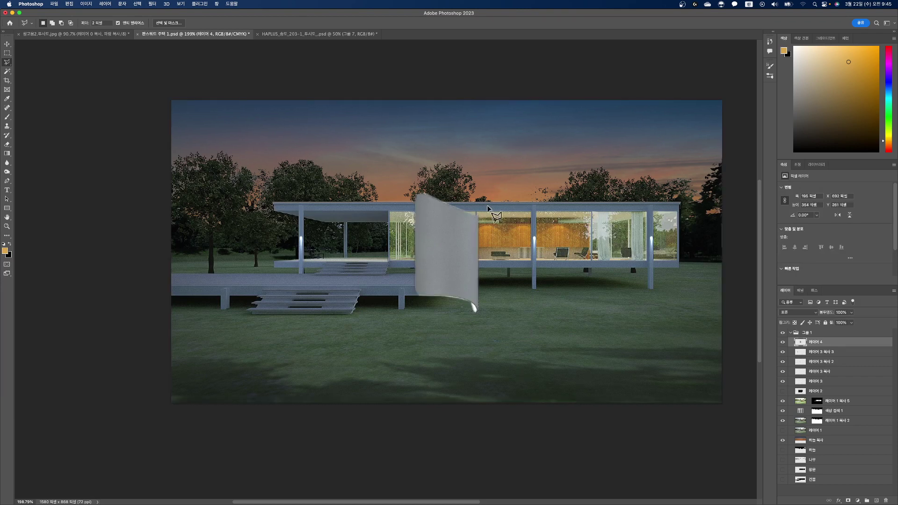
Scale the pasted wall lamp down to about 4.8% and place it on the third front column just above the light.
key(super+t)
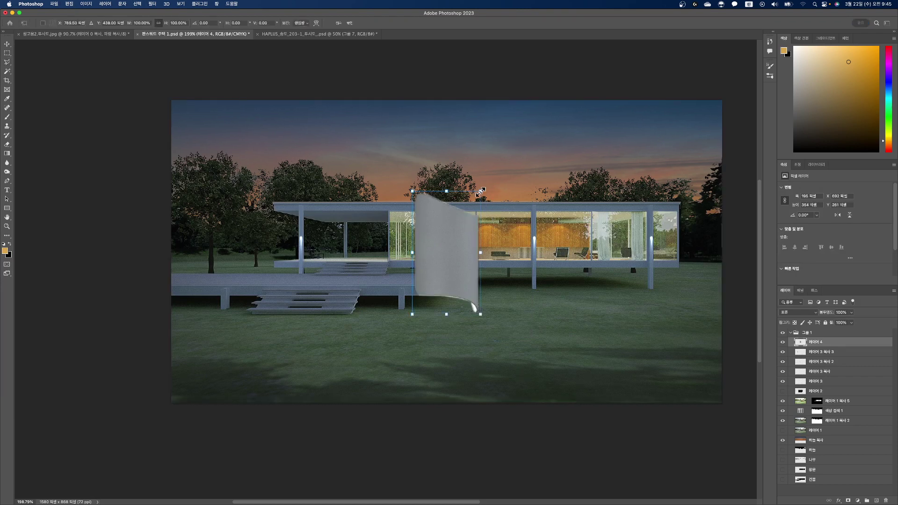
drag(481, 191, 452, 235)
drag(424, 276, 417, 307)
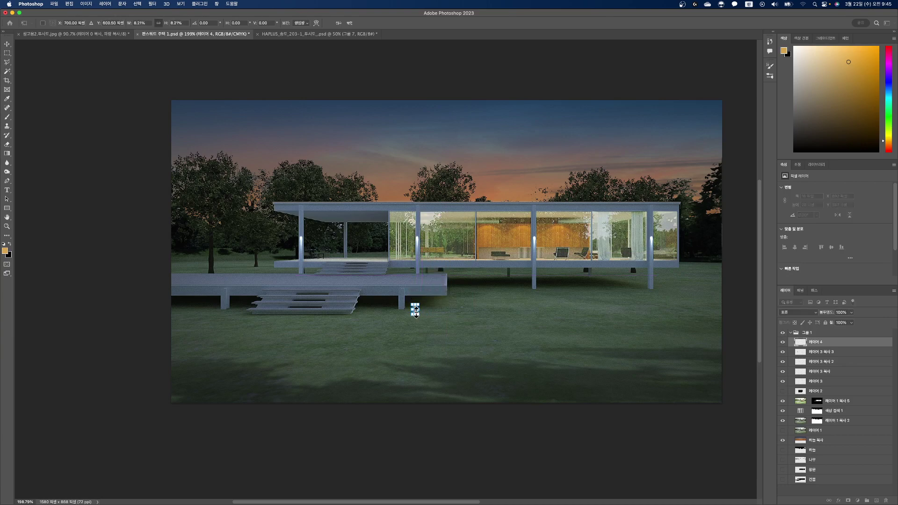
scroll(415, 310, up, 5)
drag(417, 311, 617, 181)
scroll(617, 181, up, 10)
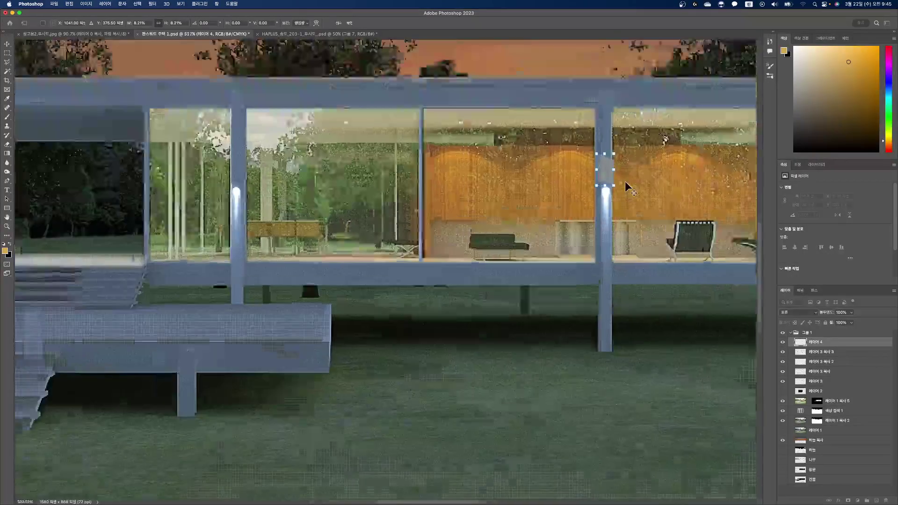
drag(581, 137, 595, 158)
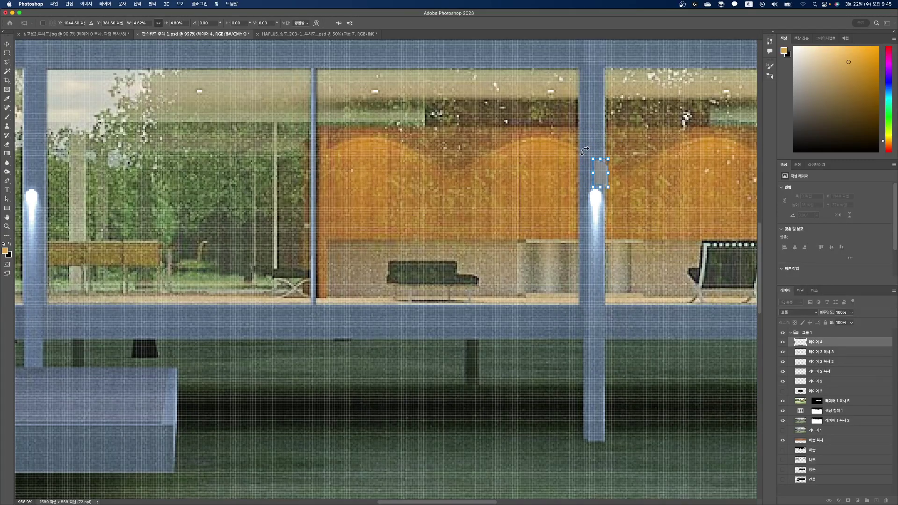
key(Return)
Center the small lamp on the column over the top of the light and set its layer's blend mode to Multiply.
key(l)
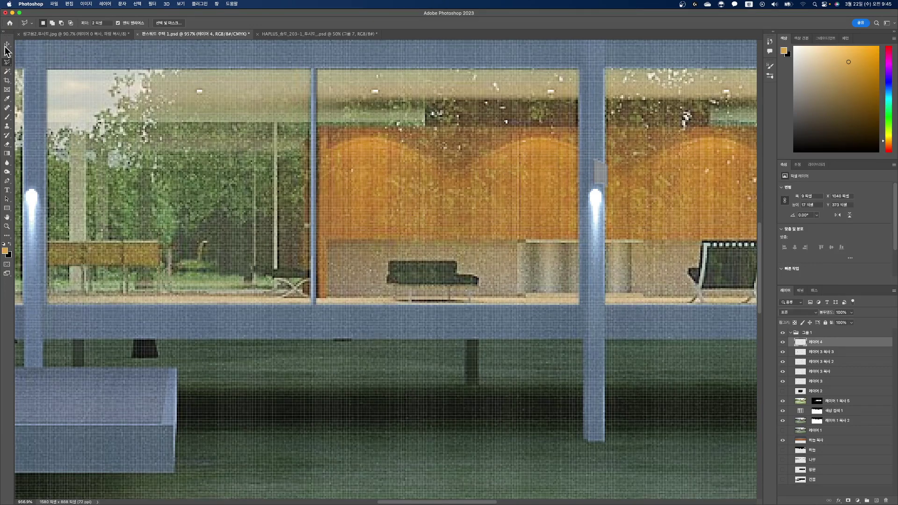
key(v)
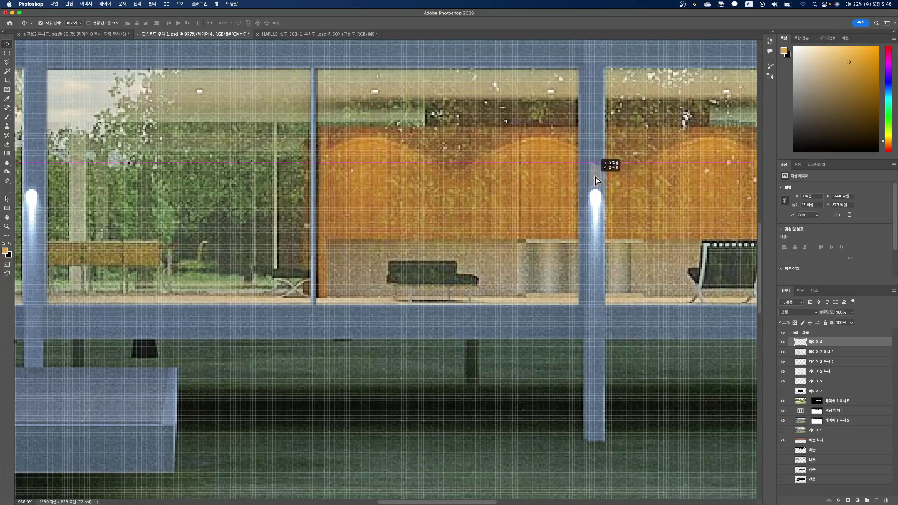
drag(596, 184, 596, 185)
scroll(551, 156, down, 2)
scroll(552, 158, down, 10)
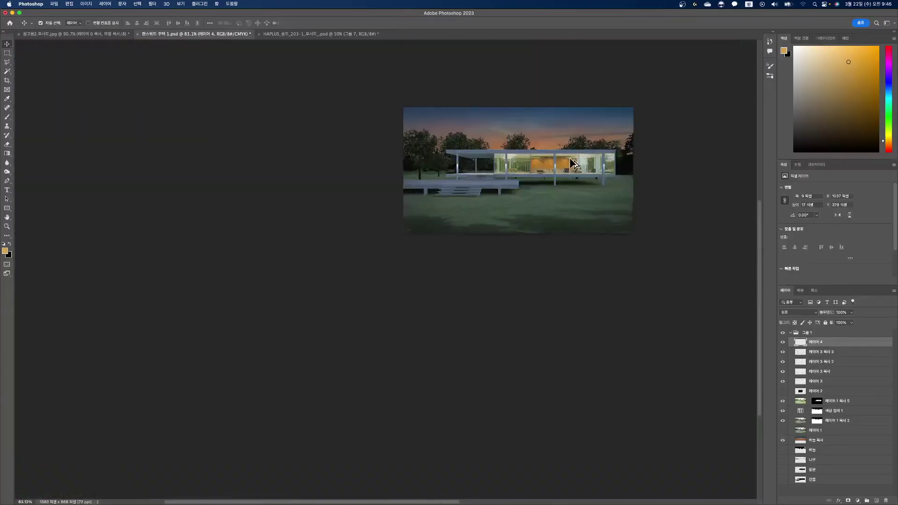
scroll(568, 158, up, 8)
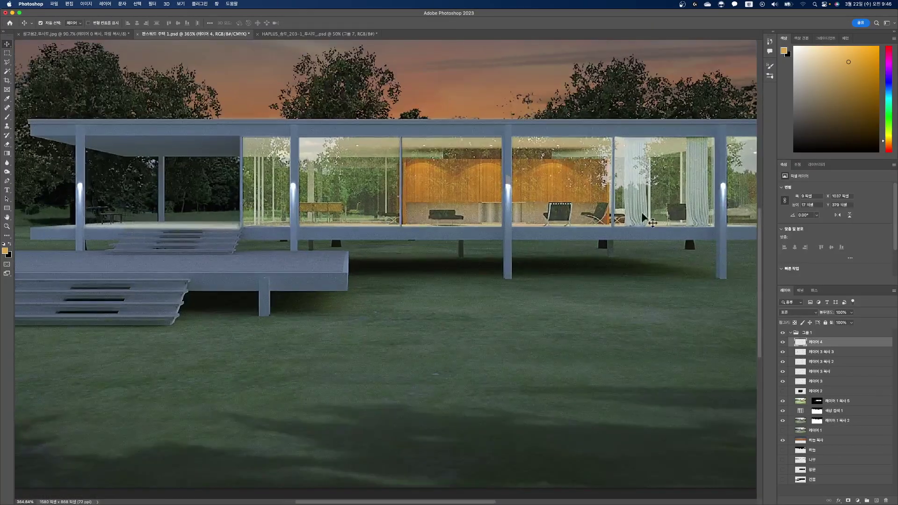
click(816, 312)
click(798, 338)
Duplicate the wall lamp onto the other three front columns of the house at the same height above their lights.
drag(509, 186, 724, 192)
scroll(530, 181, down, 2)
scroll(530, 180, up, 1)
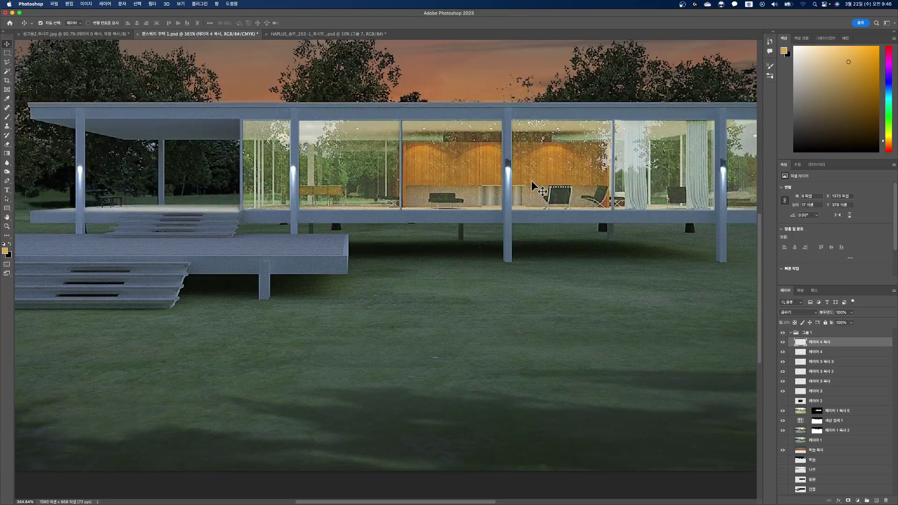
scroll(531, 180, right, 3)
scroll(532, 180, left, 2)
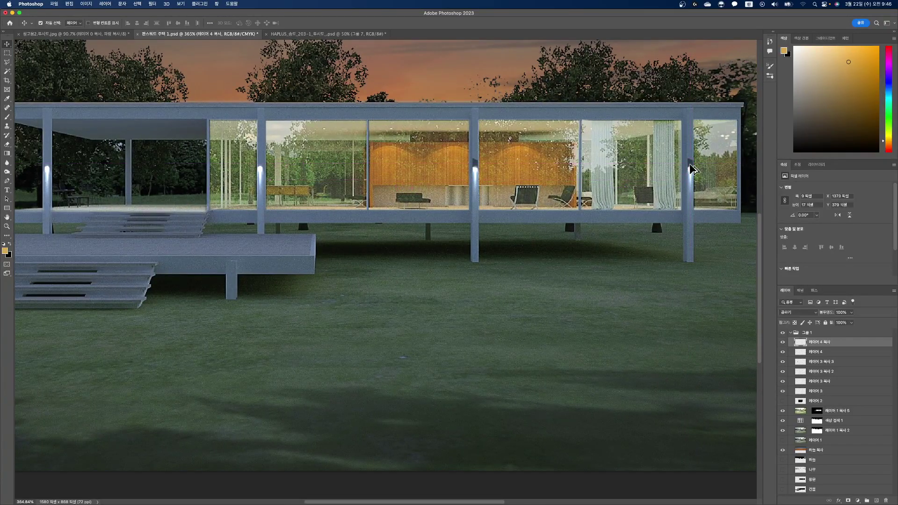
drag(693, 169, 261, 181)
scroll(357, 176, down, 5)
scroll(357, 176, up, 5)
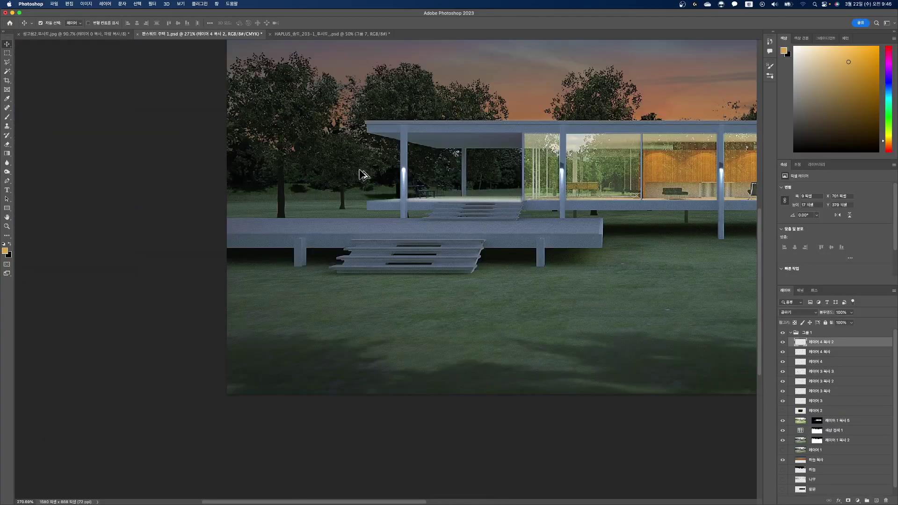
drag(563, 170, 404, 175)
scroll(522, 162, down, 1)
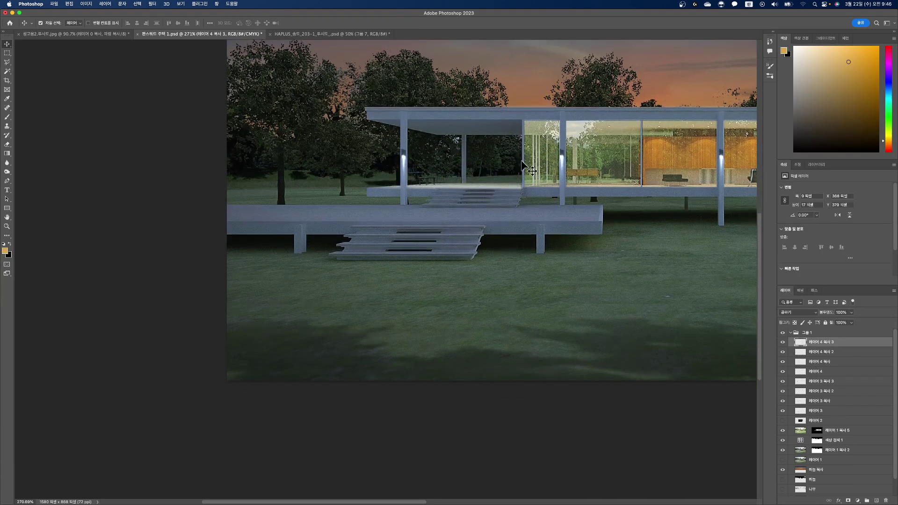
scroll(522, 161, up, 2)
scroll(524, 166, down, 5)
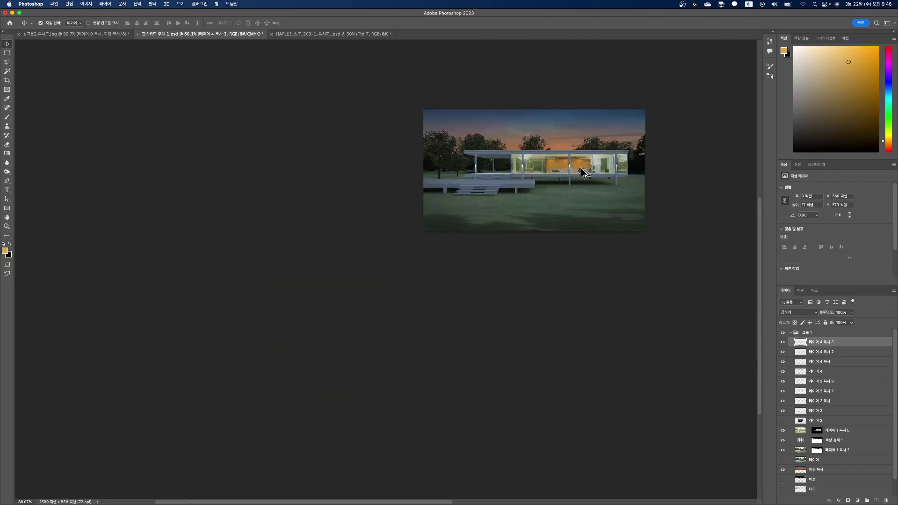
scroll(583, 173, up, 5)
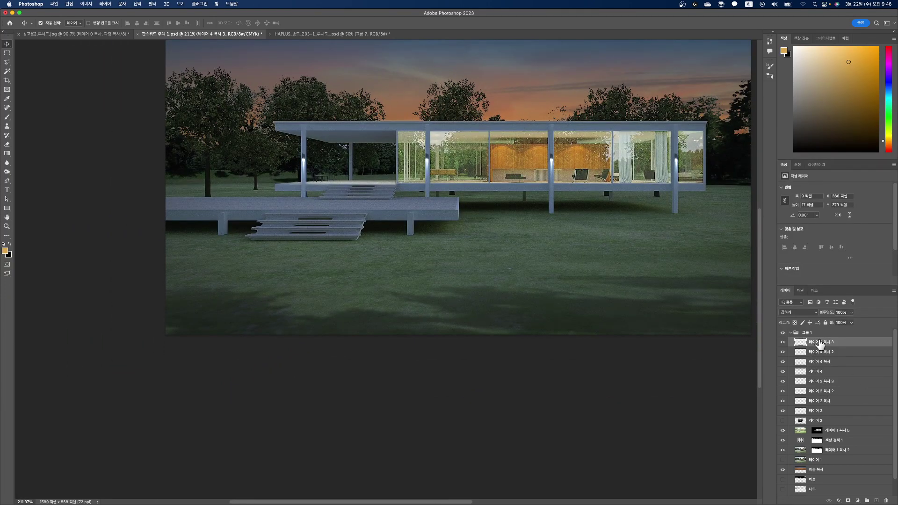
Merge the four wall lamp layers into one and set the merged layer's blend mode to Multiply.
click(832, 370)
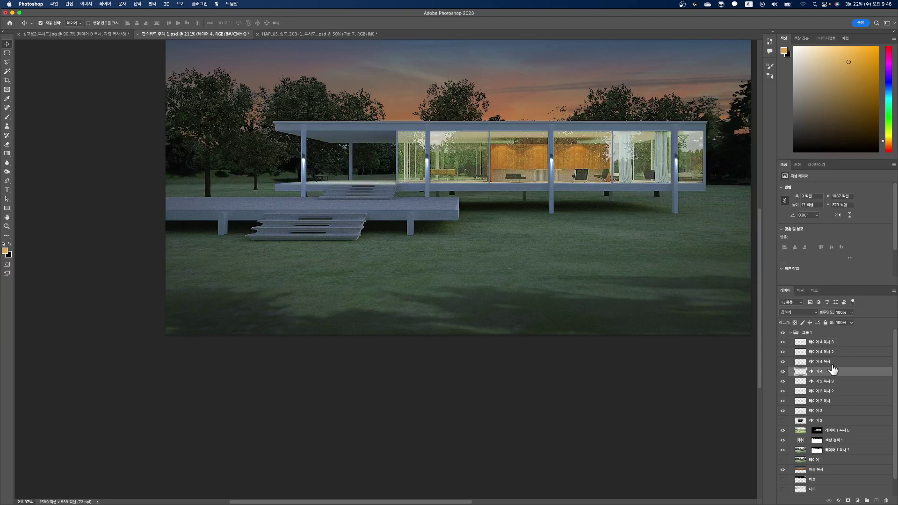
shift+click(830, 343)
right_click(838, 345)
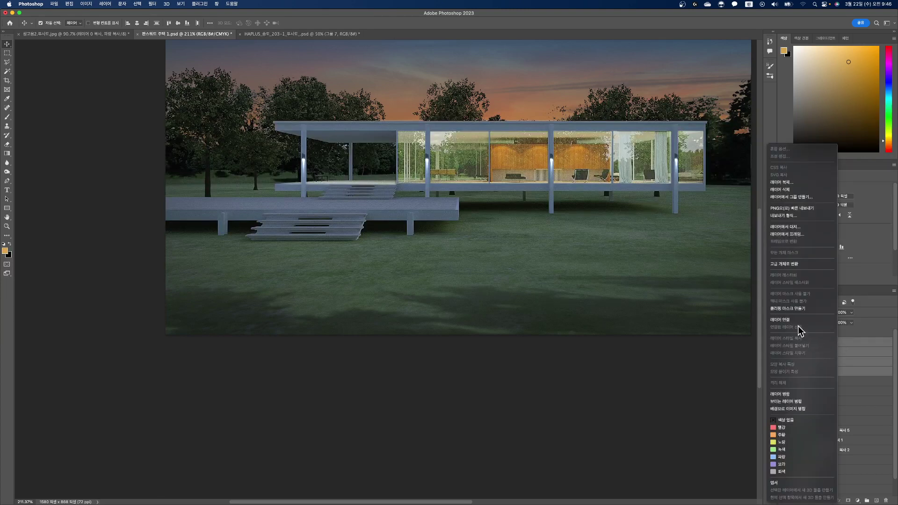
click(784, 394)
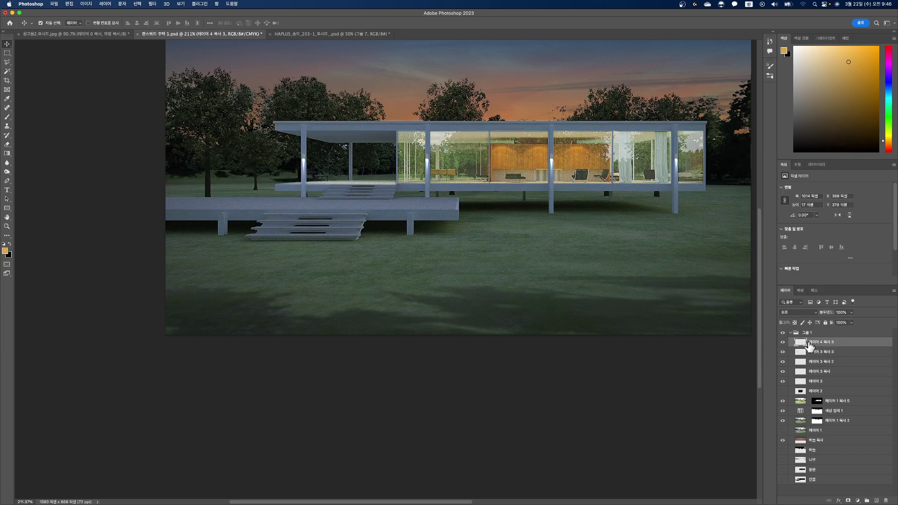
click(815, 314)
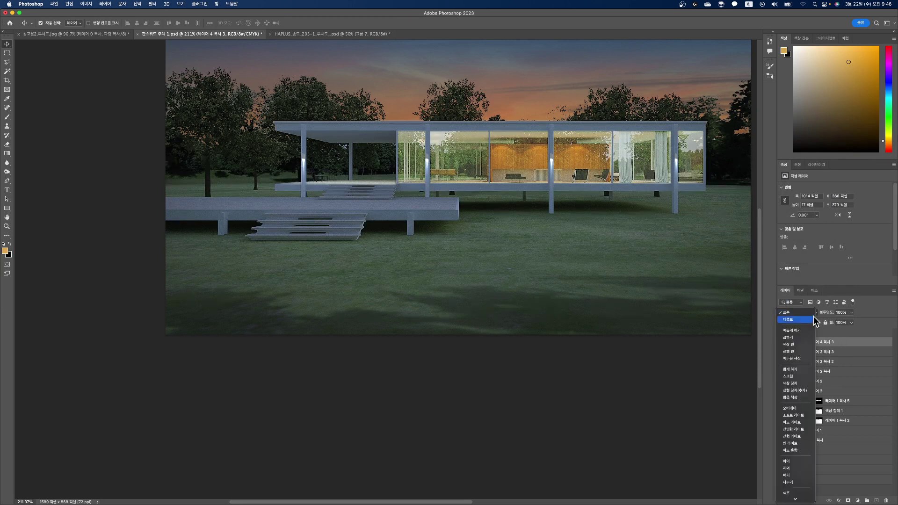
click(804, 344)
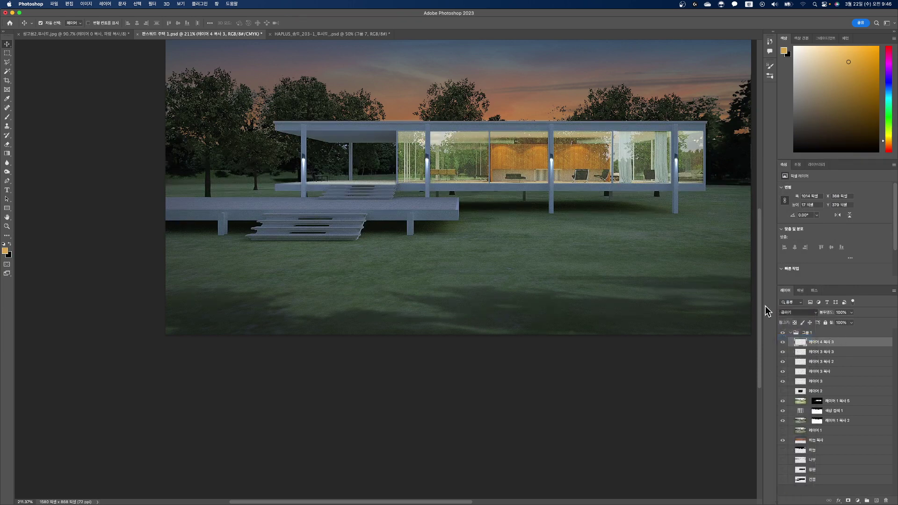
Merge the four column light layers into one and set the merged layer's blend mode to Color Dodge.
click(834, 354)
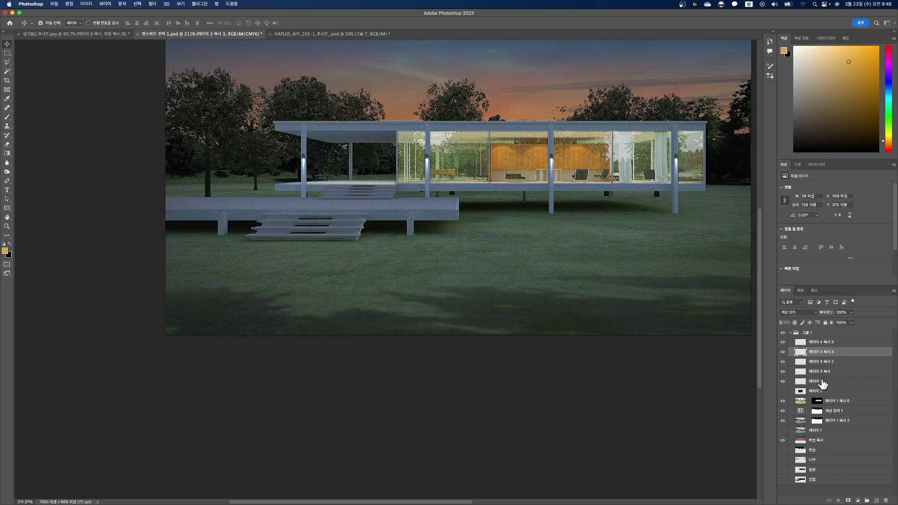
shift+click(822, 384)
right_click(842, 358)
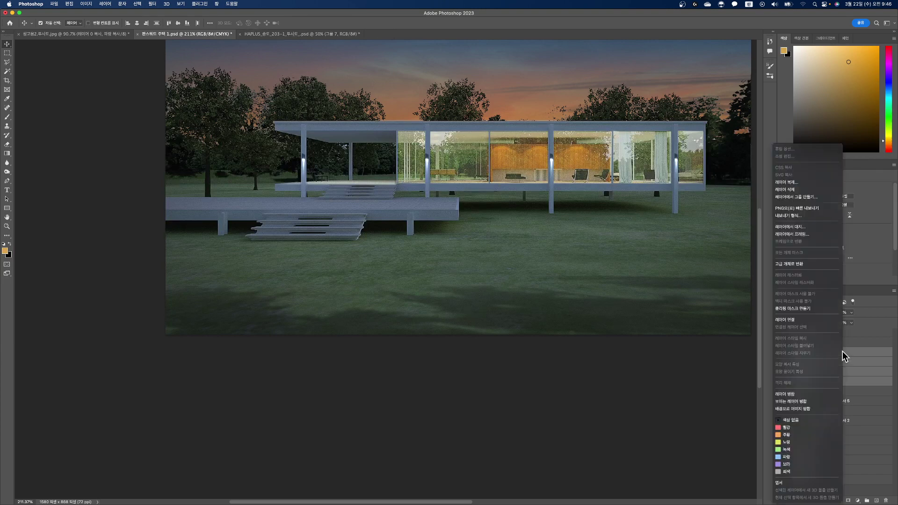
click(812, 394)
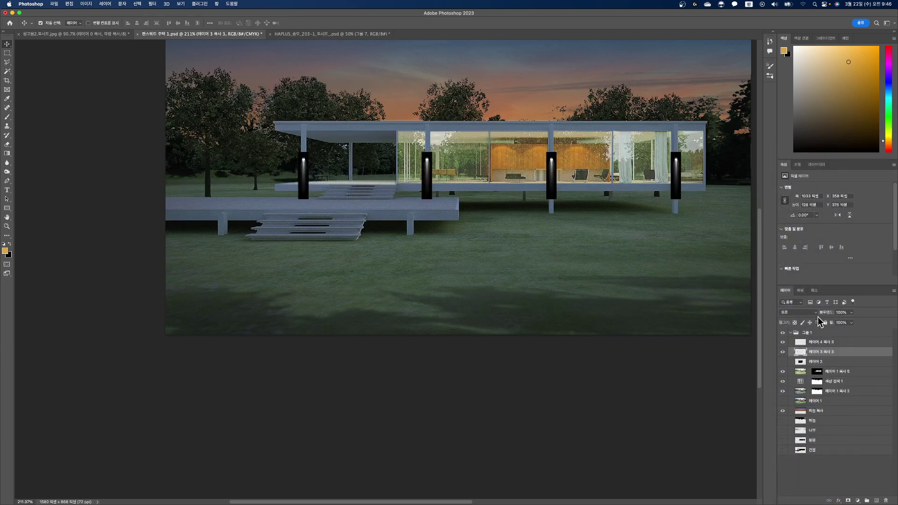
click(798, 312)
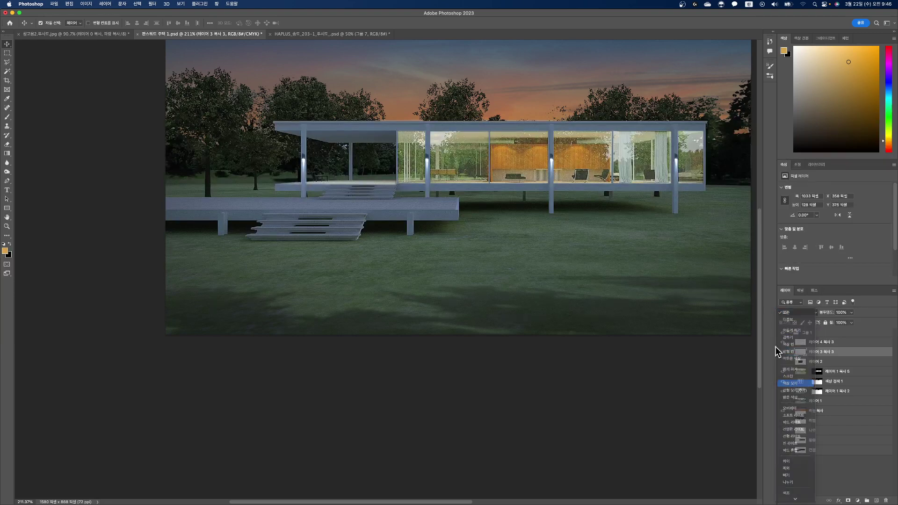
key(Return)
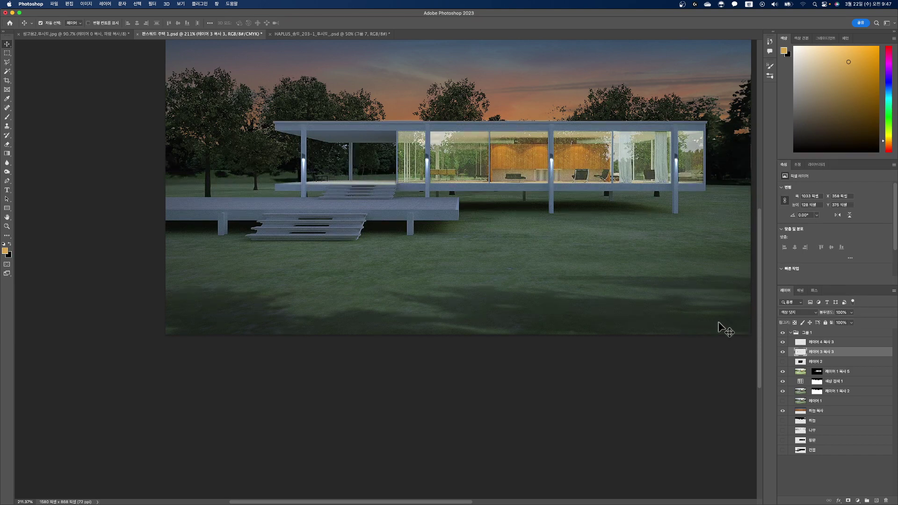
Add a colorizing Hue/Saturation adjustment clipped to the merged light layer, with hue 27, saturation 31 and lightness -17.
click(858, 501)
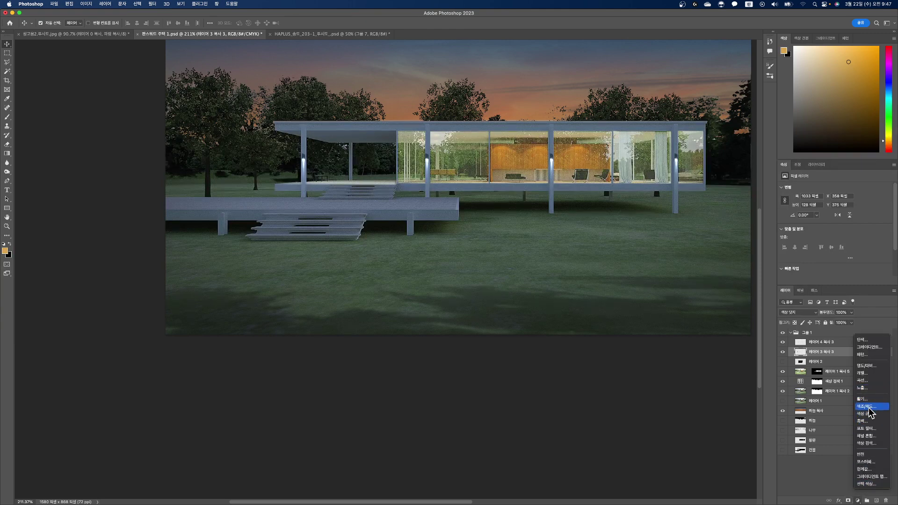
click(868, 407)
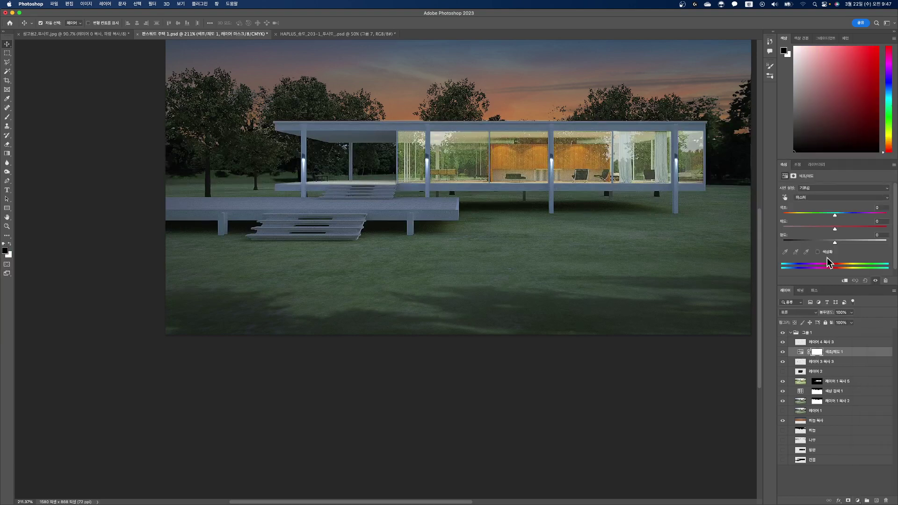
click(817, 252)
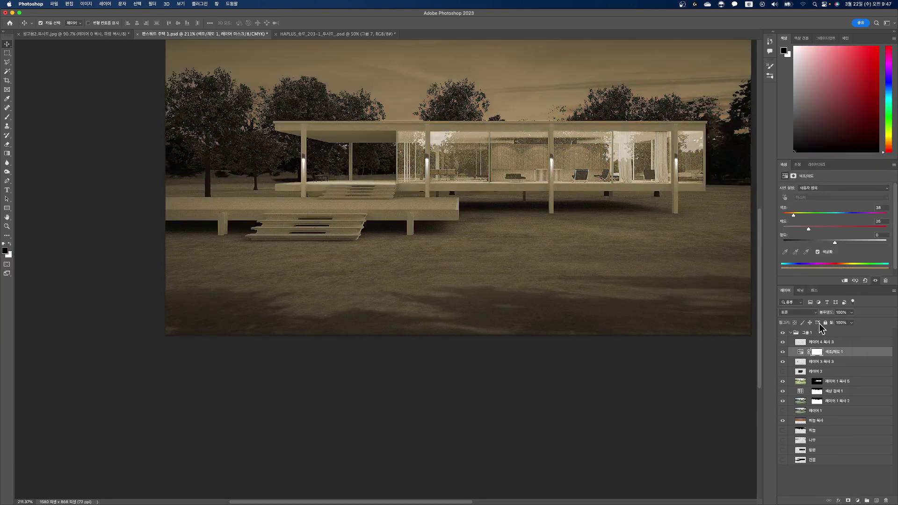
click(844, 280)
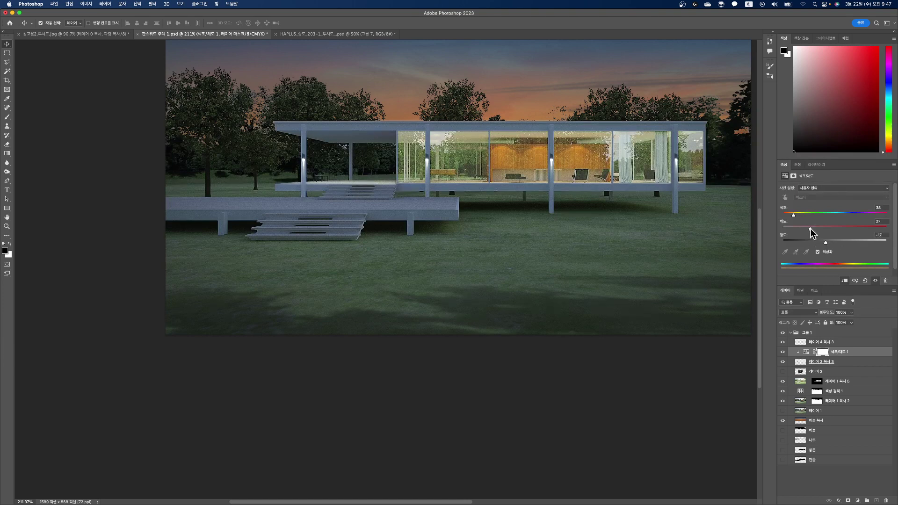
drag(809, 231, 813, 229)
click(87, 5)
mouse_move(97, 23)
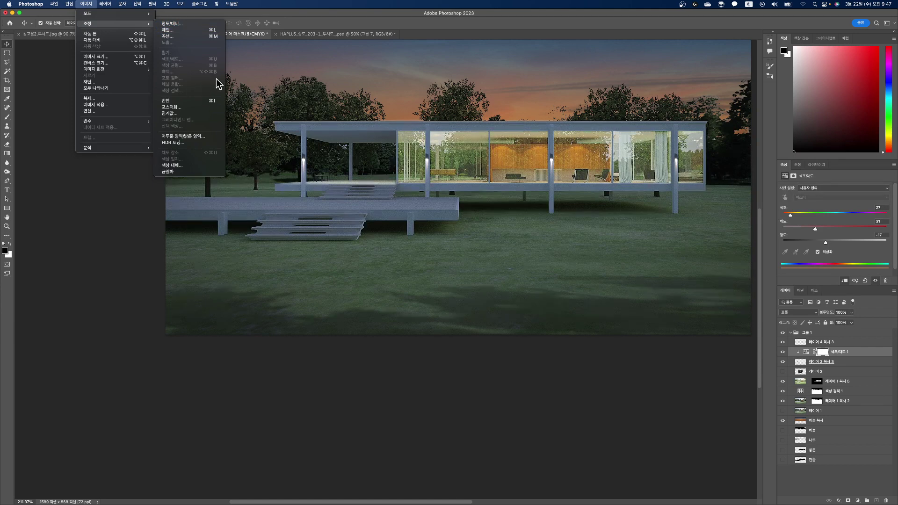
click(542, 102)
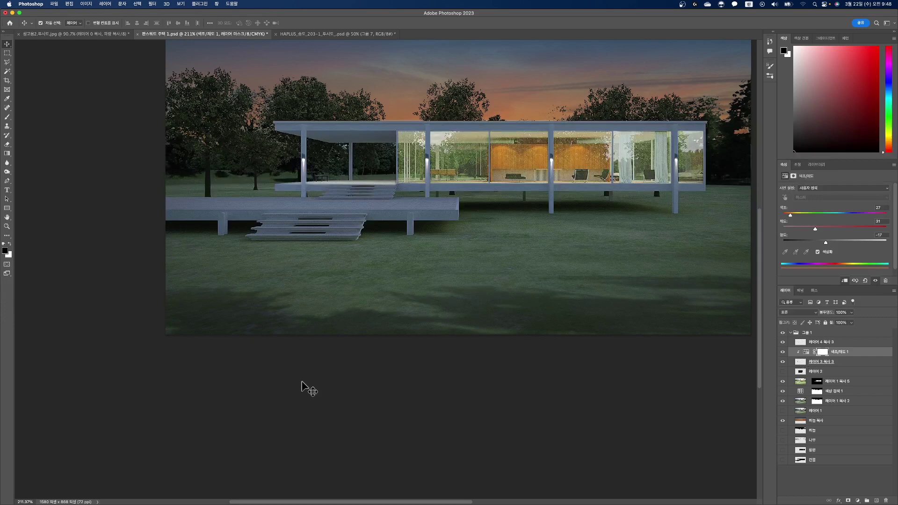
Switch to Chrome and replace the wall lamp image search with one for tree floodlights, "수목투사등".
mouse_move(321, 504)
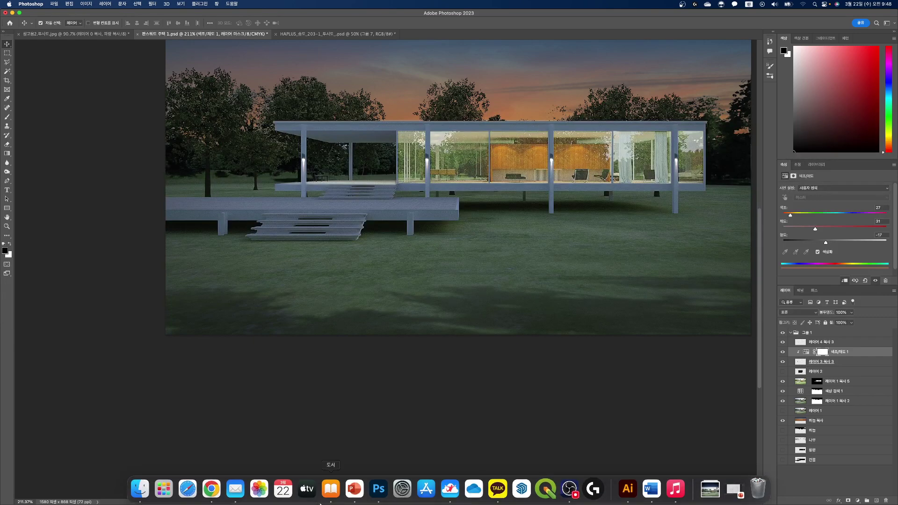
click(212, 489)
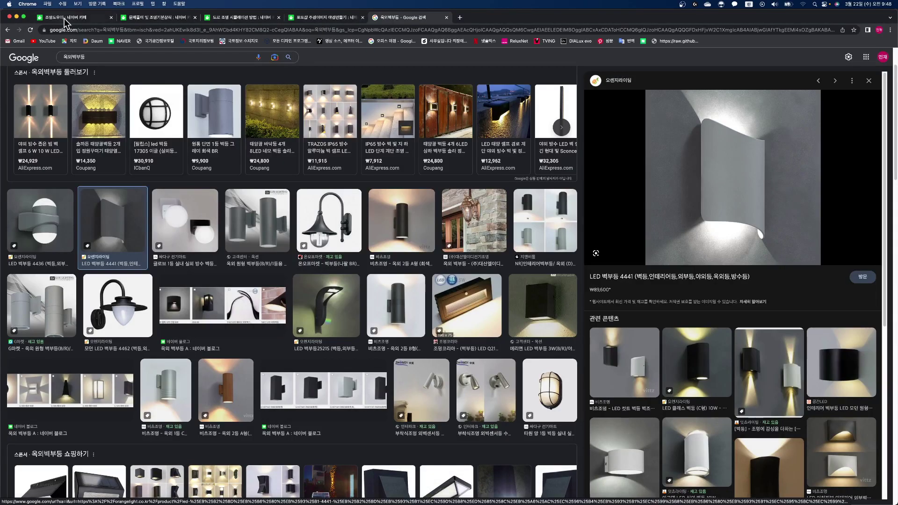
click(87, 58)
drag(85, 57, 55, 65)
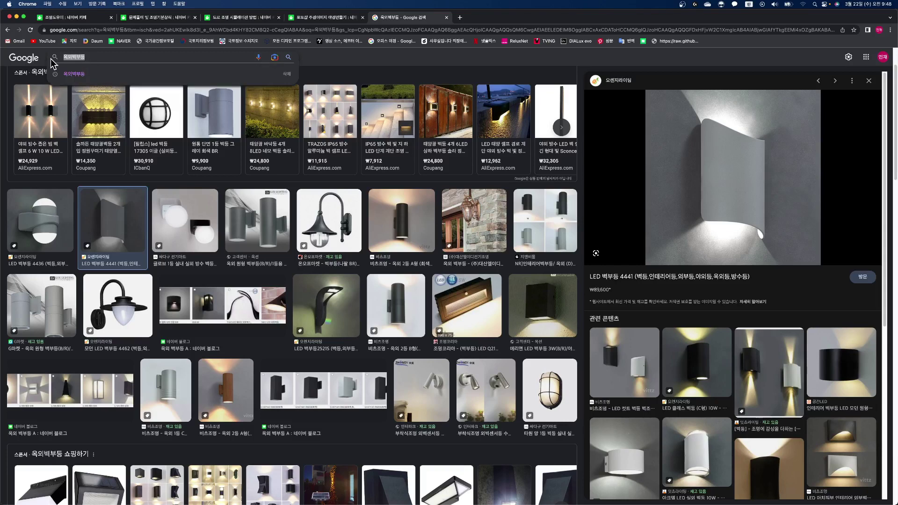
text(수)
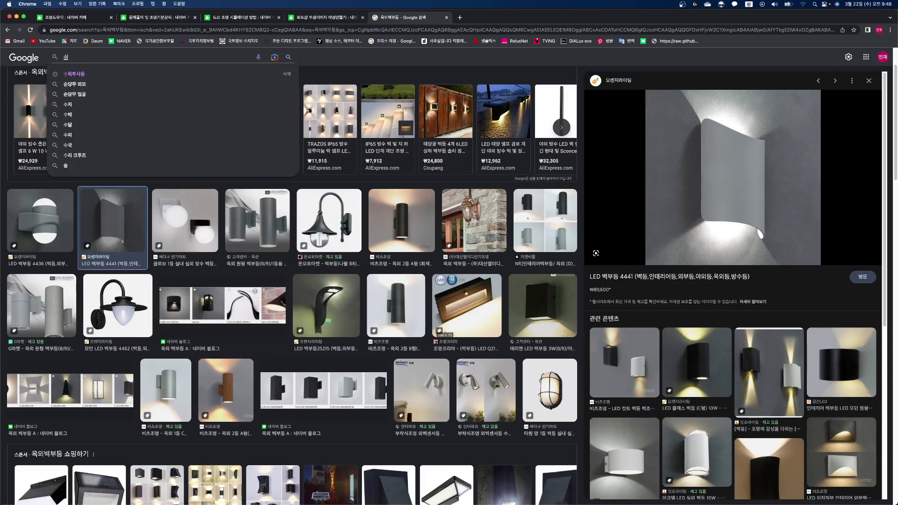
text(목퇴사등)
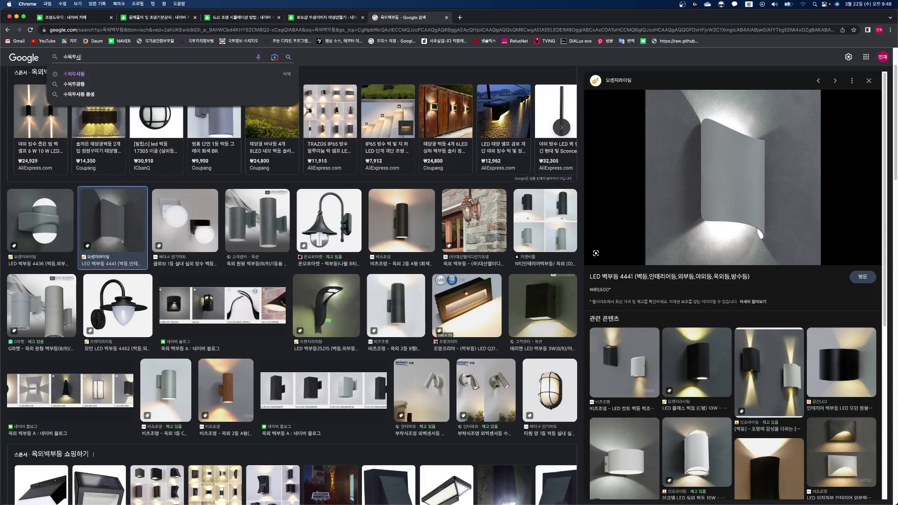
key(Return)
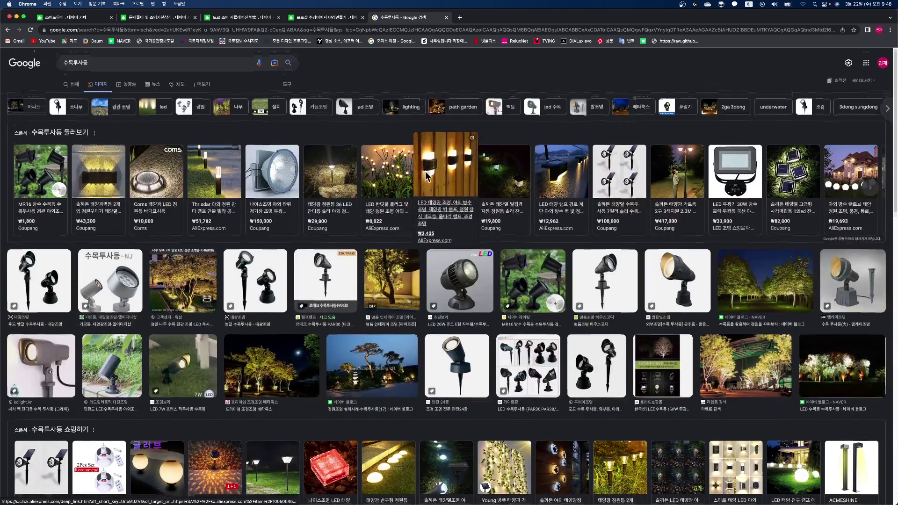
Examine the tree floodlight image results for fixture types and for how uplighting falls on trees at night.
scroll(425, 174, down, 3)
scroll(423, 170, down, 5)
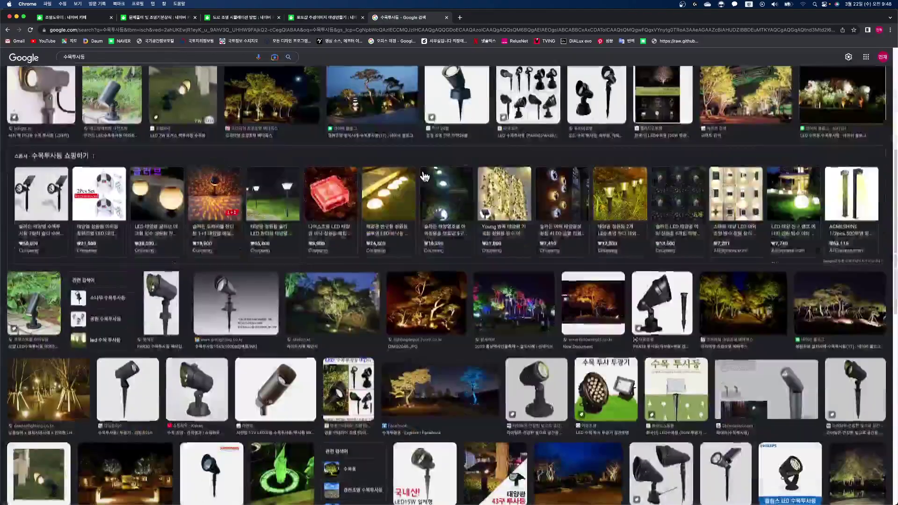
scroll(426, 175, down, 4)
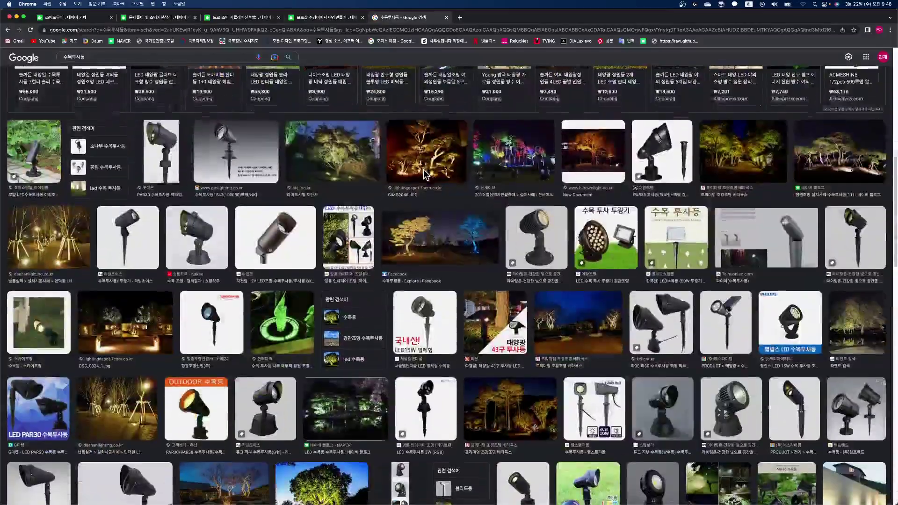
scroll(427, 177, up, 4)
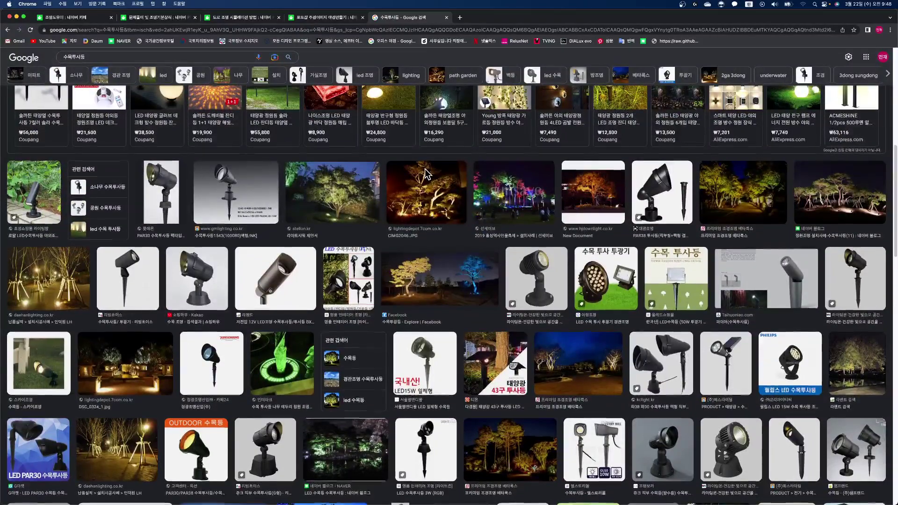
scroll(427, 174, down, 1)
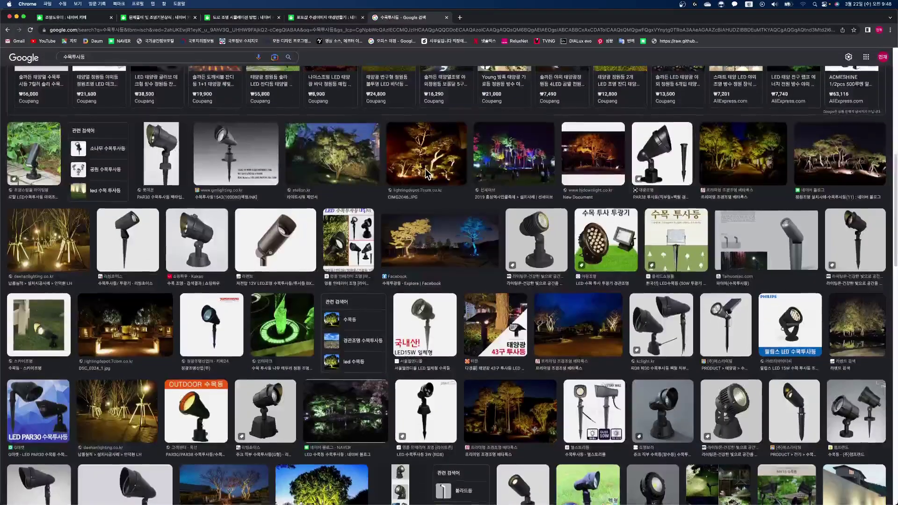
scroll(428, 175, down, 5)
scroll(428, 175, down, 6)
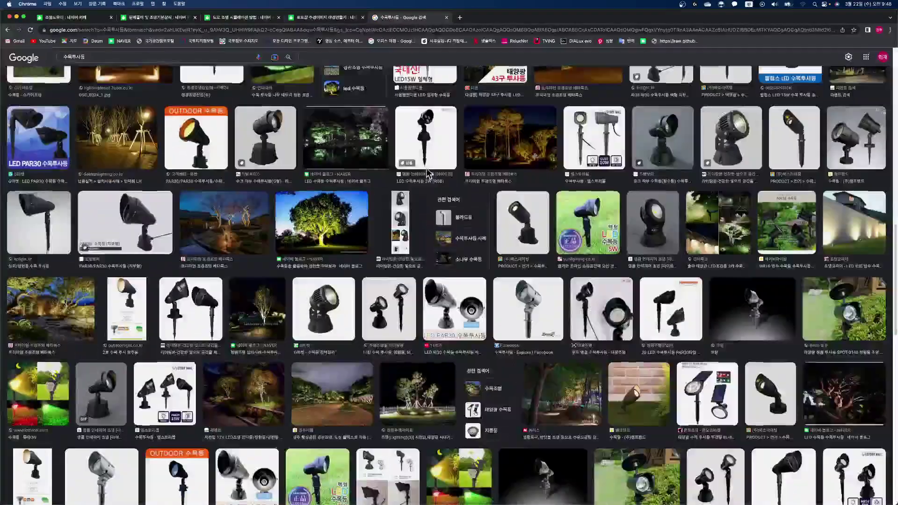
scroll(430, 174, down, 6)
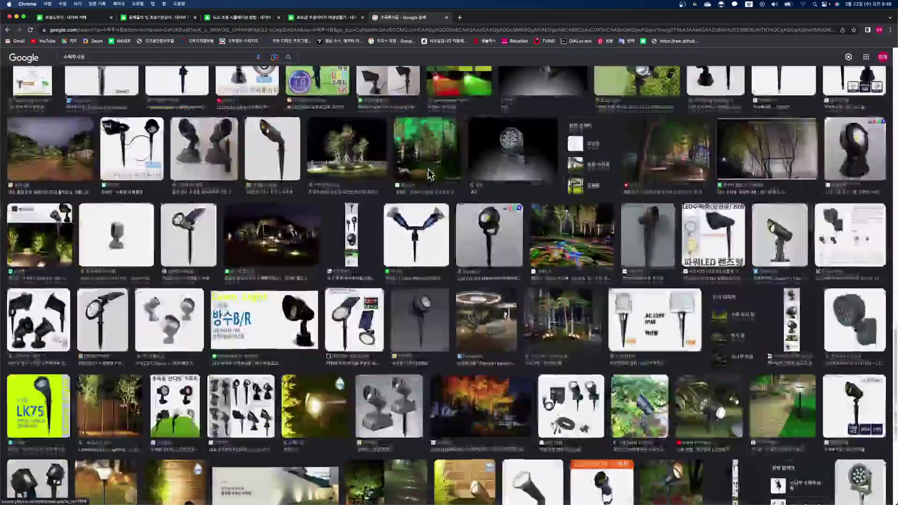
scroll(429, 175, down, 6)
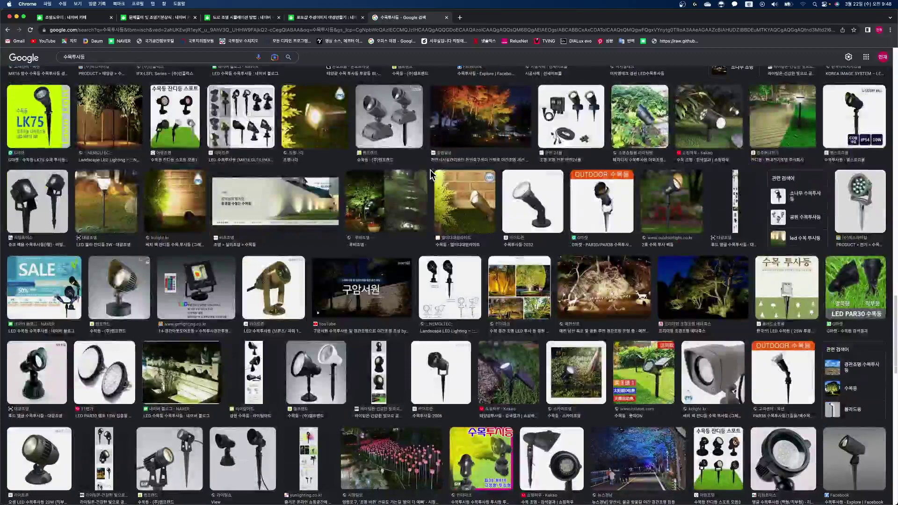
scroll(430, 175, down, 6)
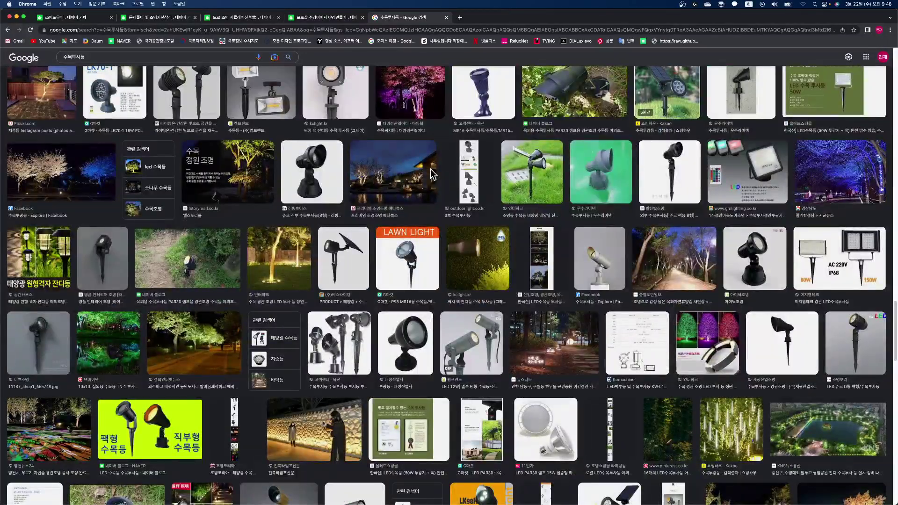
scroll(431, 174, down, 6)
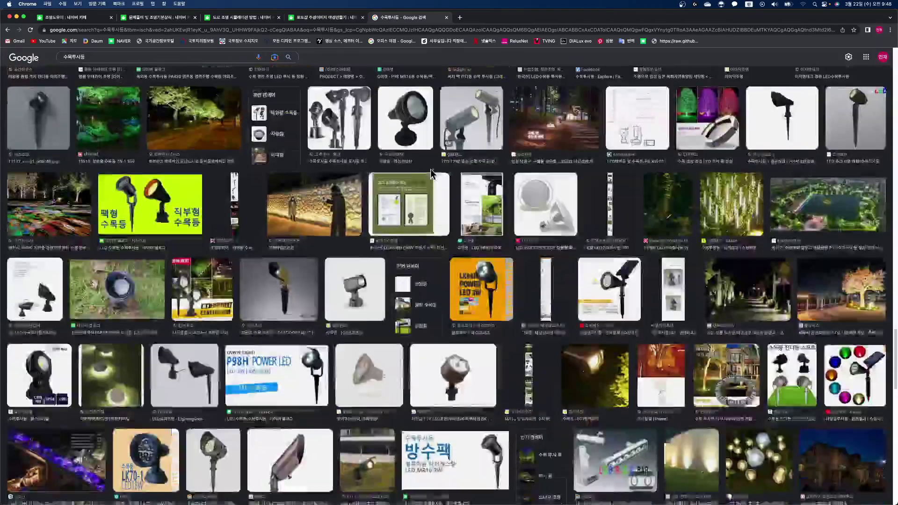
scroll(430, 174, down, 6)
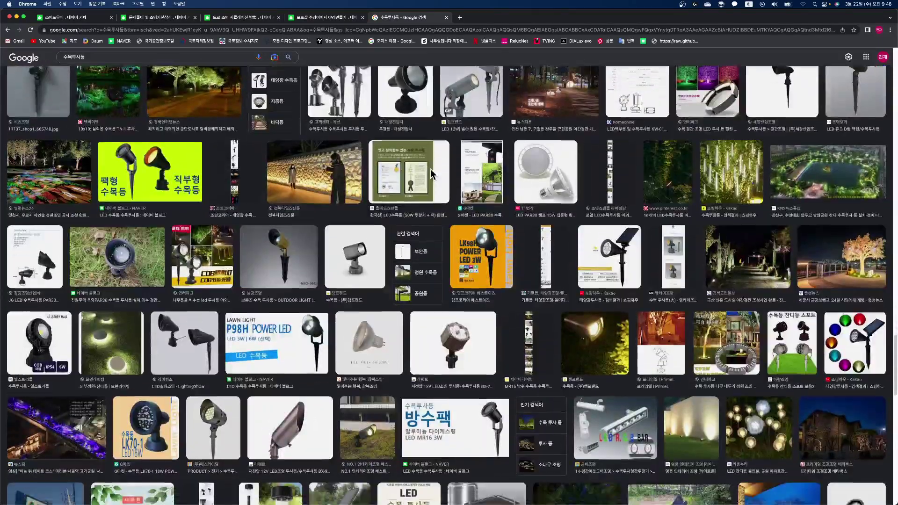
scroll(431, 174, down, 4)
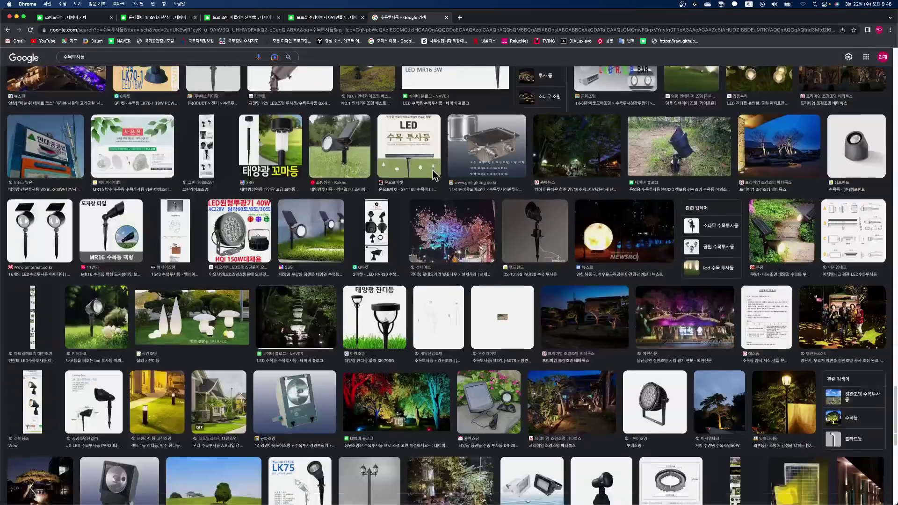
scroll(433, 171, down, 9)
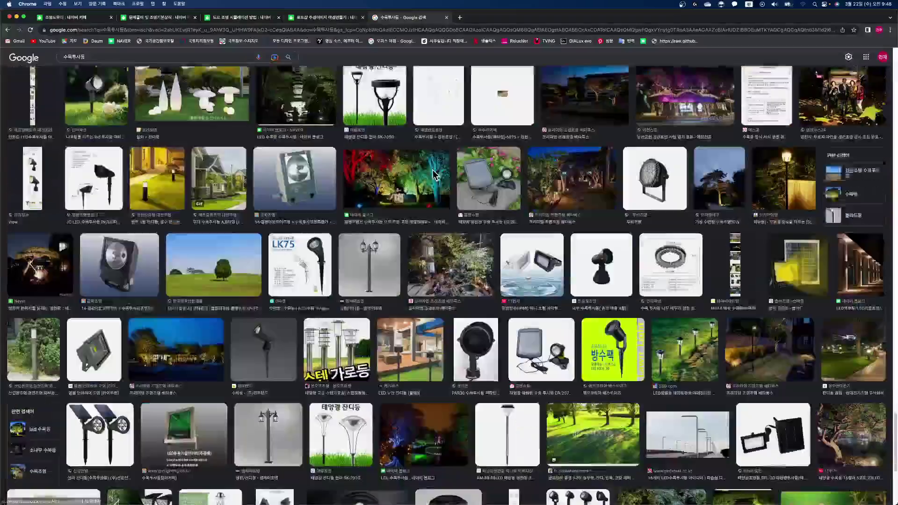
scroll(433, 174, down, 10)
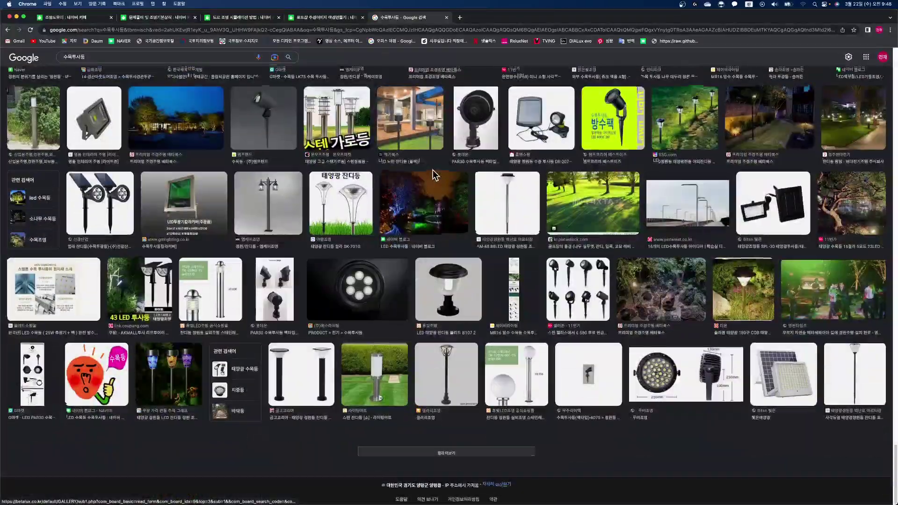
scroll(434, 174, up, 7)
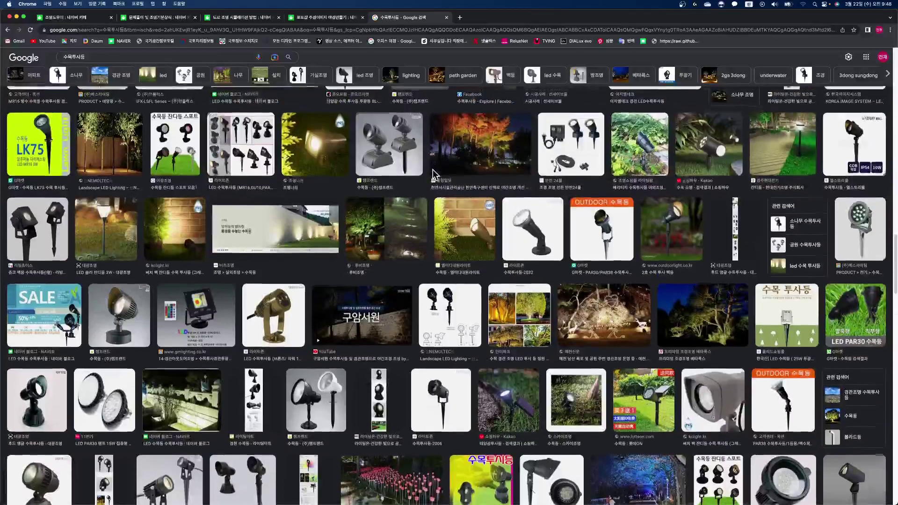
scroll(433, 175, up, 2)
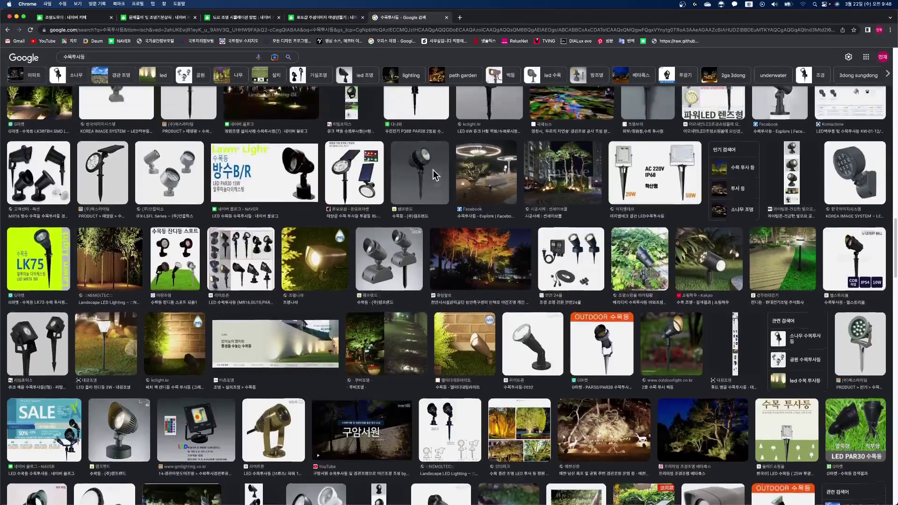
scroll(433, 175, up, 5)
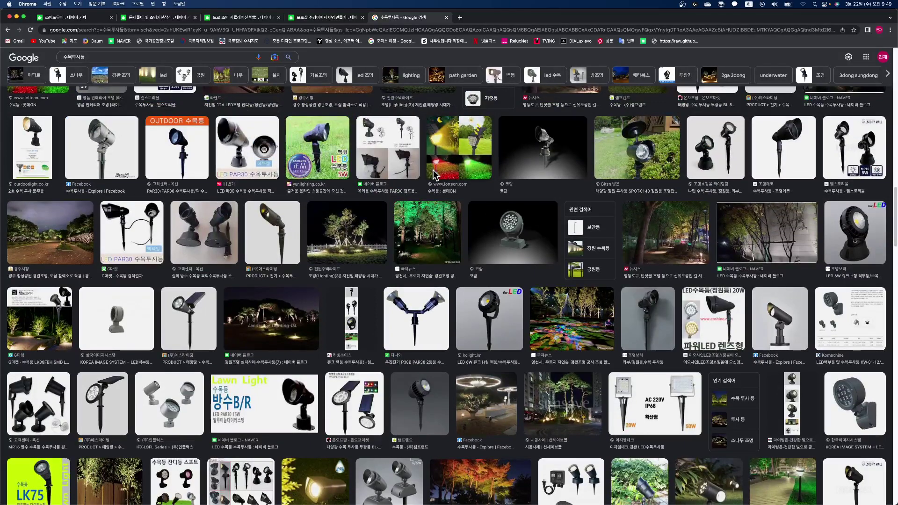
scroll(434, 175, up, 1)
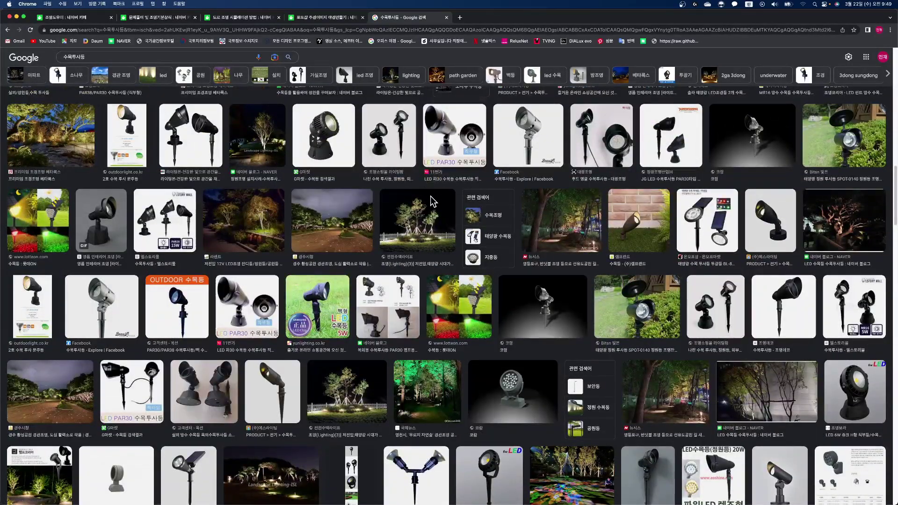
scroll(430, 198, up, 1)
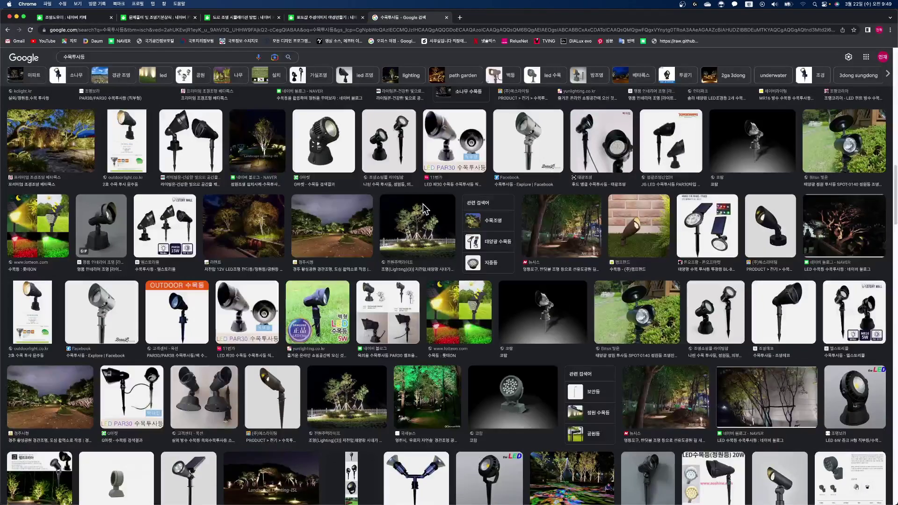
scroll(415, 215, up, 3)
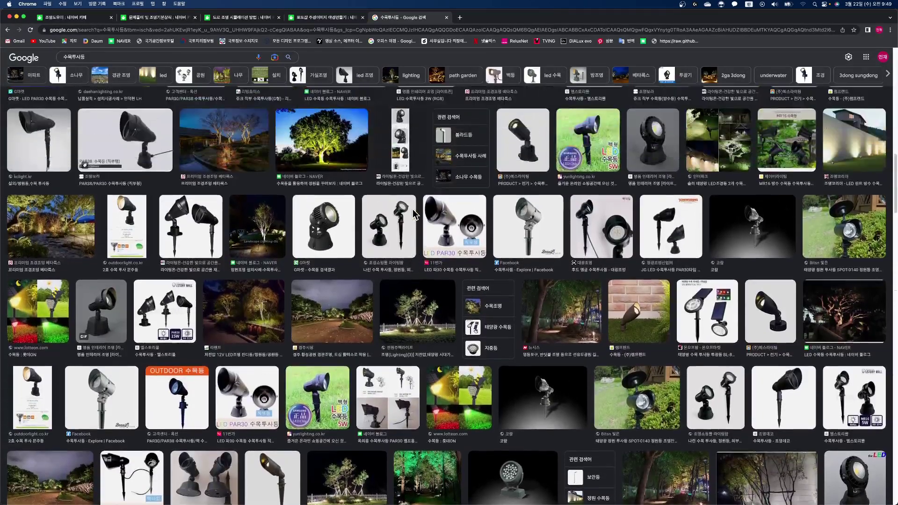
scroll(414, 215, up, 4)
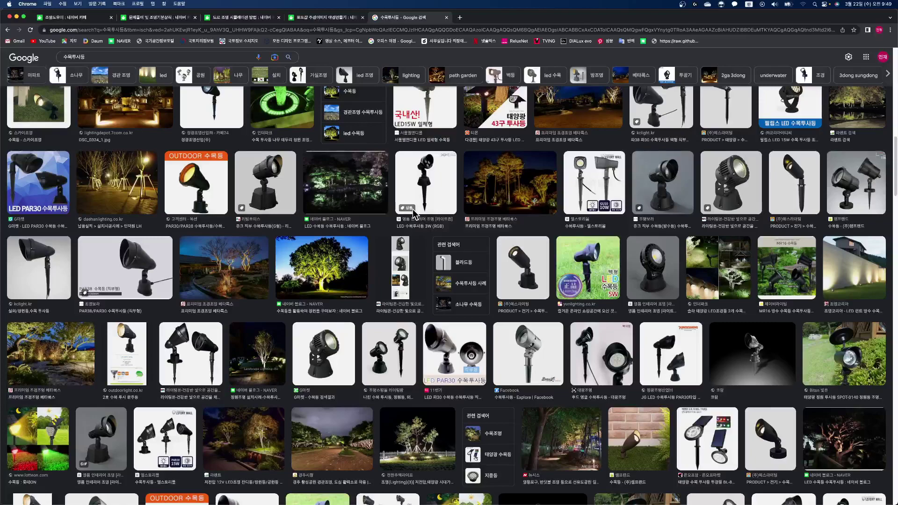
scroll(413, 213, up, 5)
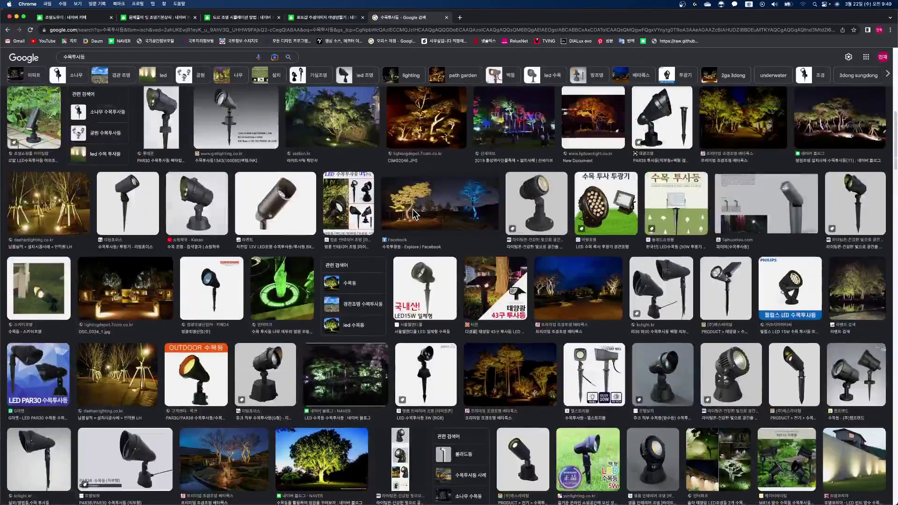
scroll(414, 214, up, 4)
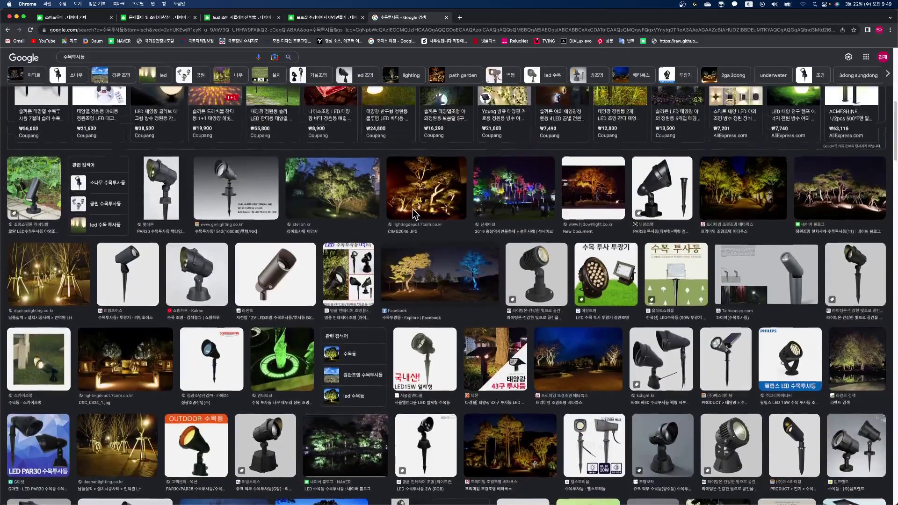
scroll(414, 214, up, 5)
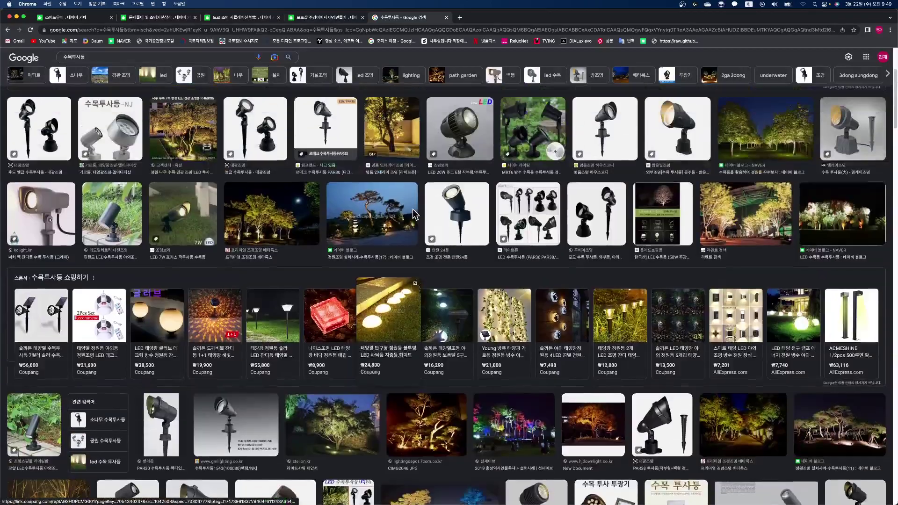
scroll(413, 214, up, 1)
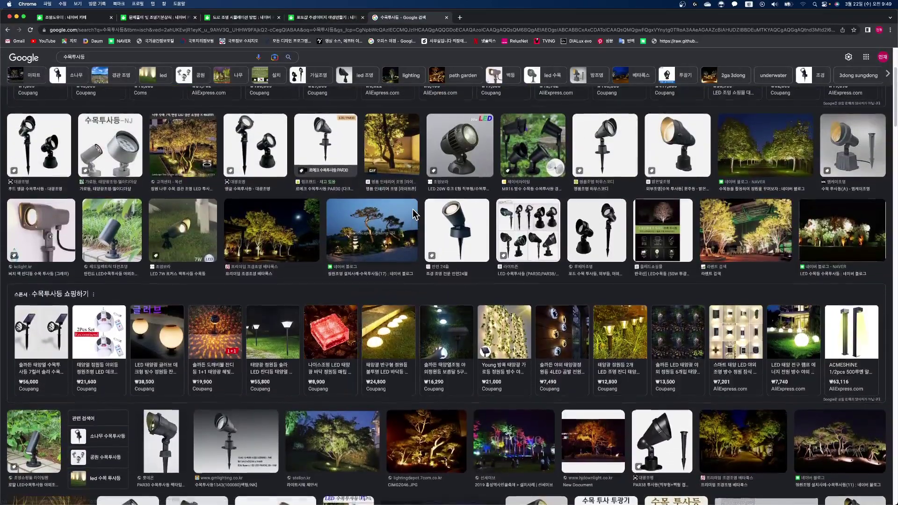
scroll(413, 214, up, 1)
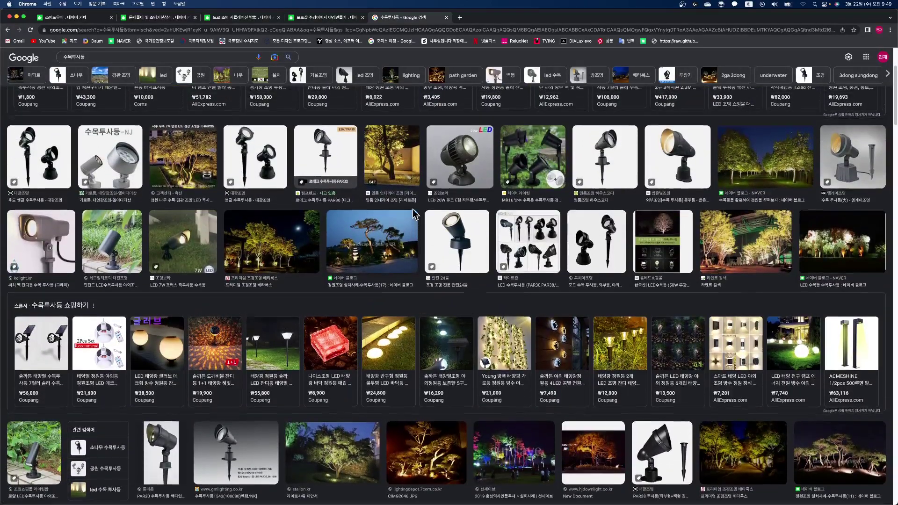
scroll(413, 214, up, 3)
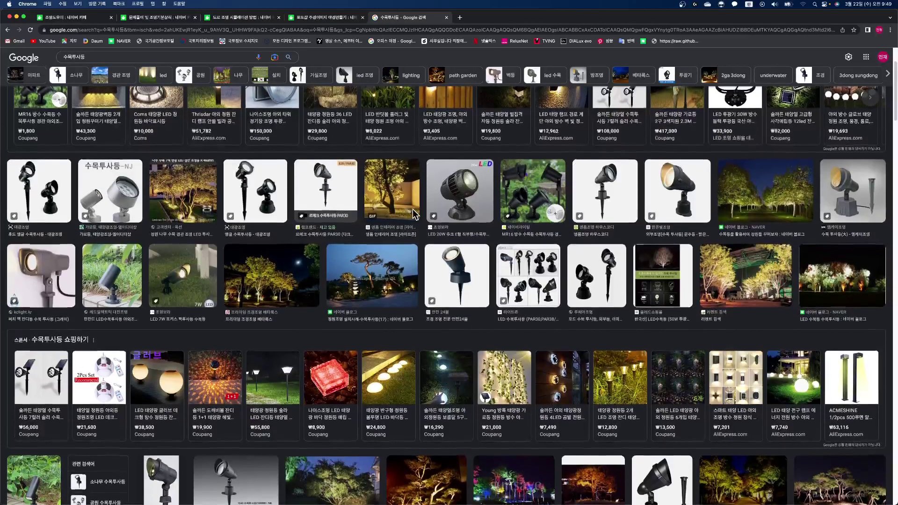
Refine the image search to installed tree floodlights with "수목투사등 시공 이미지" and look over the lit trees.
scroll(413, 209, up, 5)
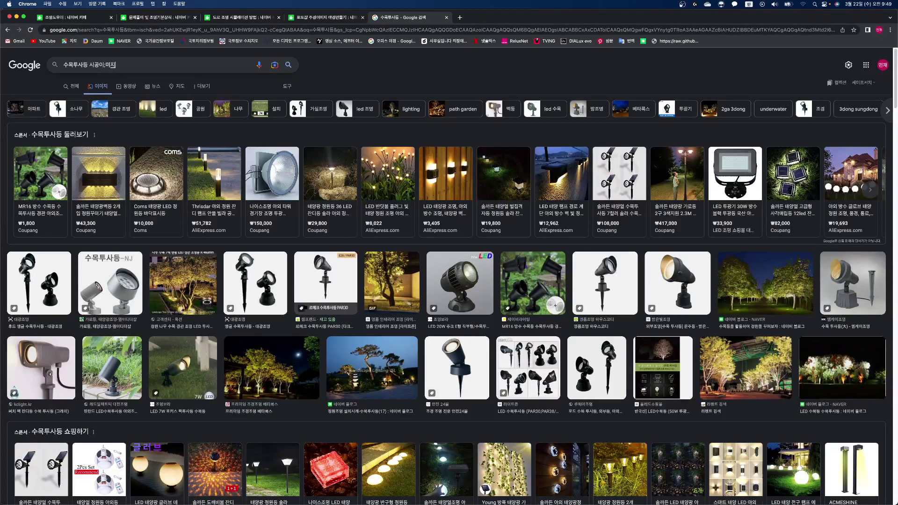
key(Return)
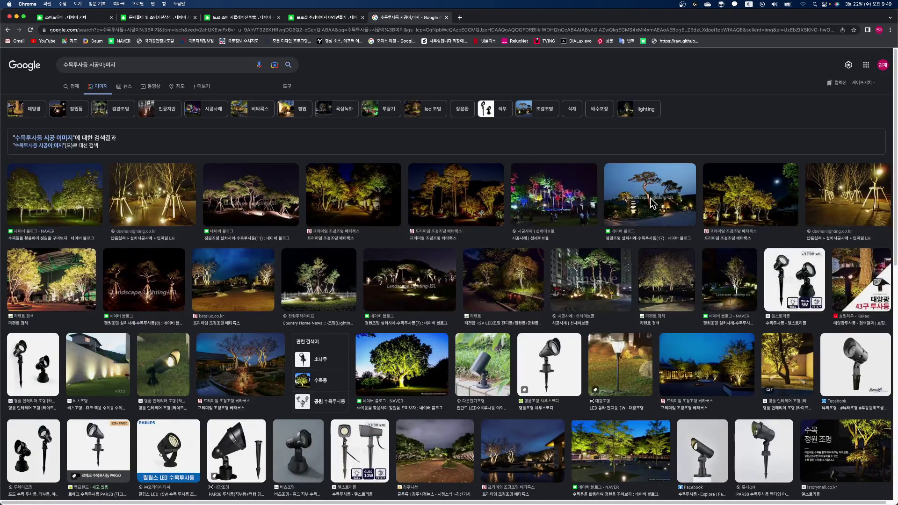
scroll(653, 203, down, 1)
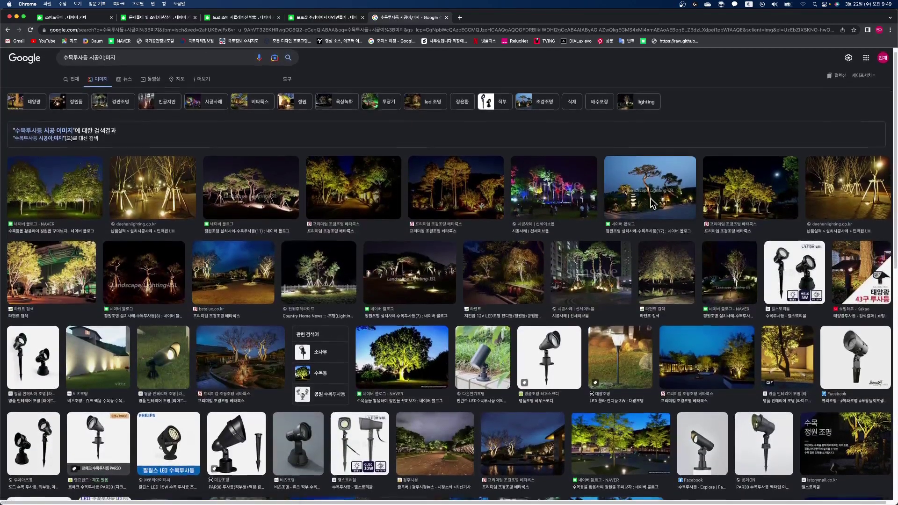
Examine the installed tree floodlight image results for a night photo of strongly uplit trees usable as a light source.
scroll(622, 206, down, 3)
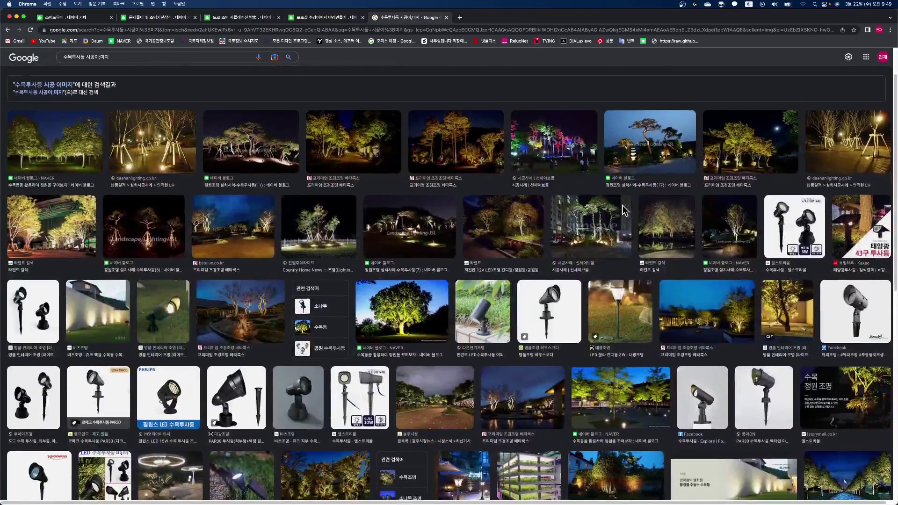
scroll(624, 211, down, 3)
scroll(624, 210, down, 12)
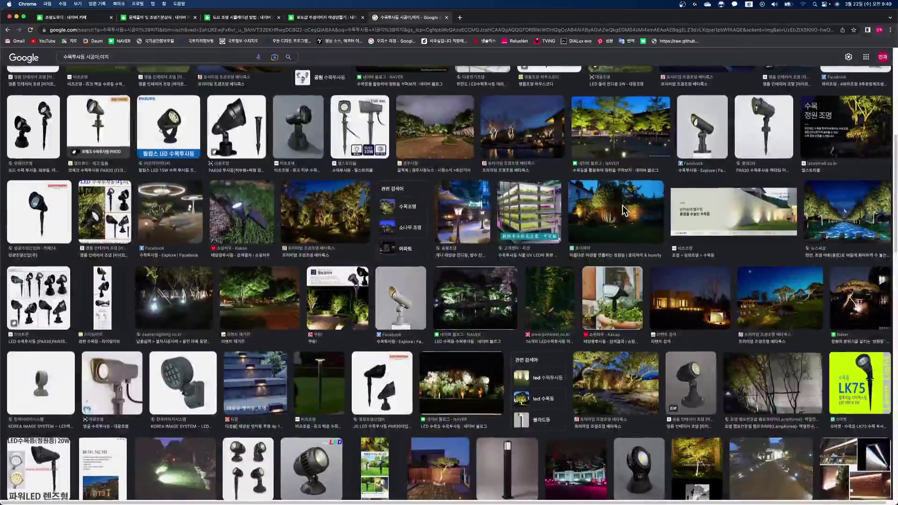
scroll(622, 211, down, 10)
scroll(625, 211, down, 15)
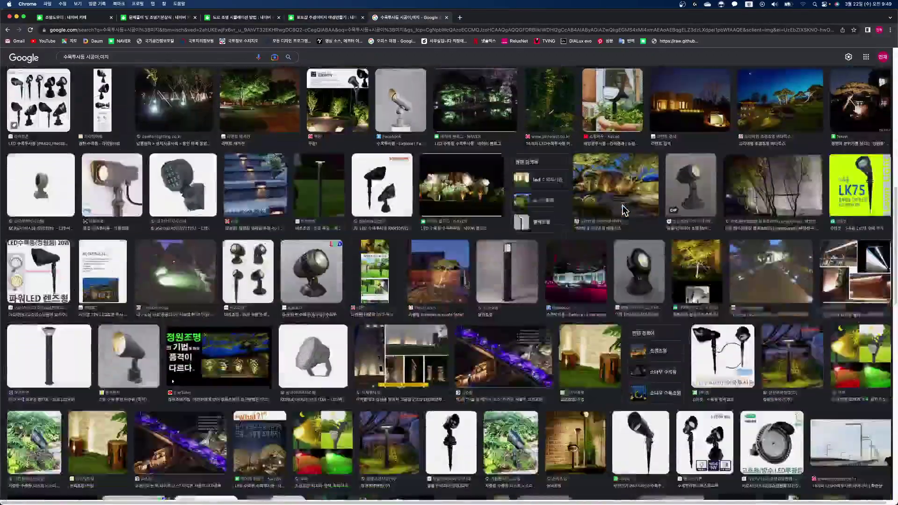
scroll(625, 211, down, 7)
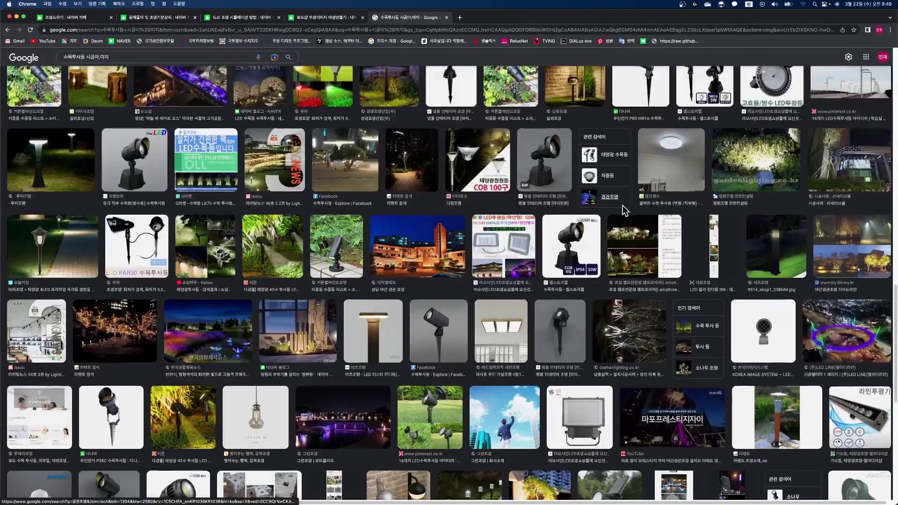
scroll(623, 207, down, 6)
scroll(622, 207, down, 14)
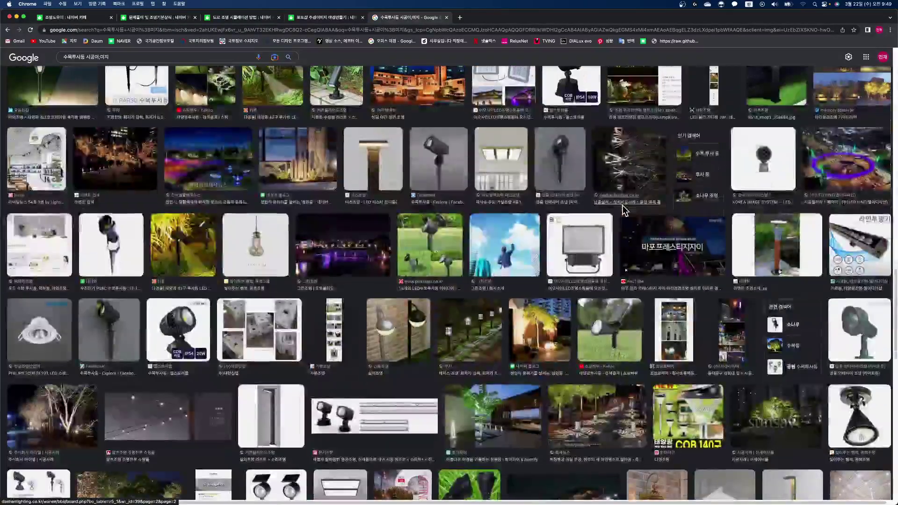
scroll(624, 210, down, 6)
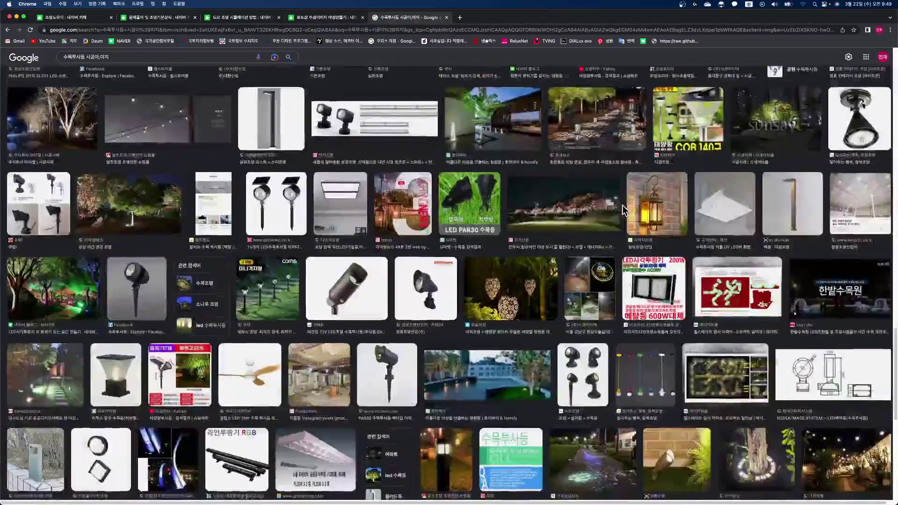
scroll(625, 211, up, 15)
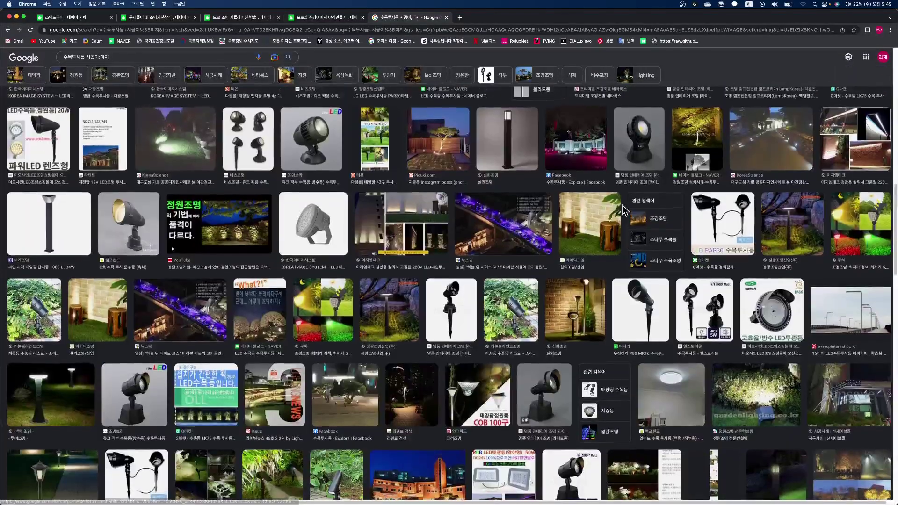
scroll(622, 206, up, 12)
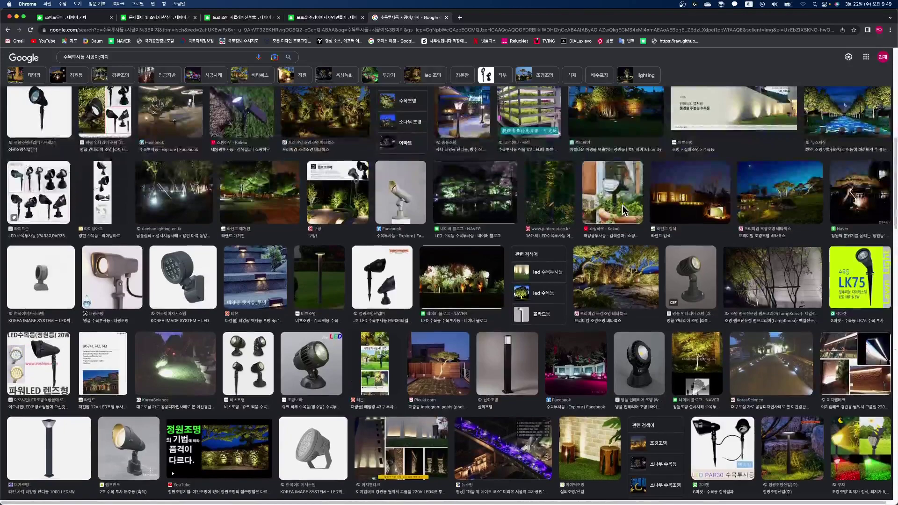
scroll(624, 211, up, 5)
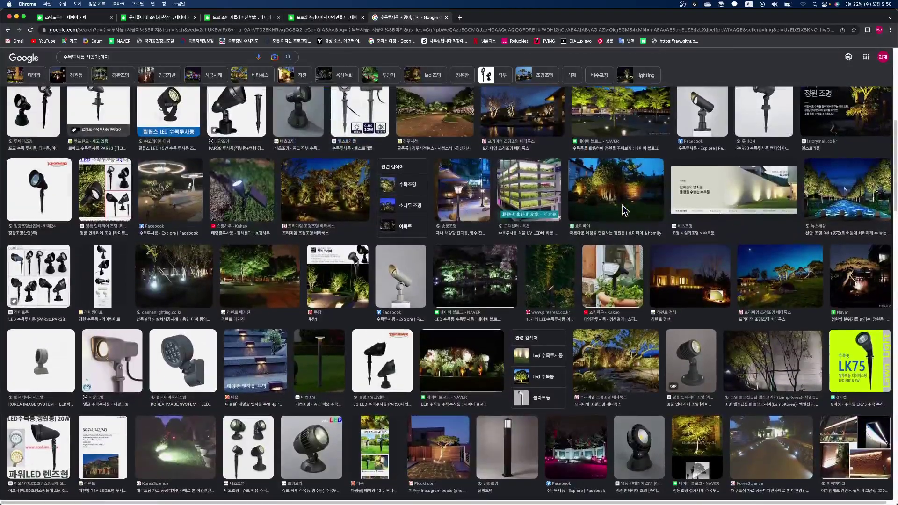
scroll(625, 211, up, 8)
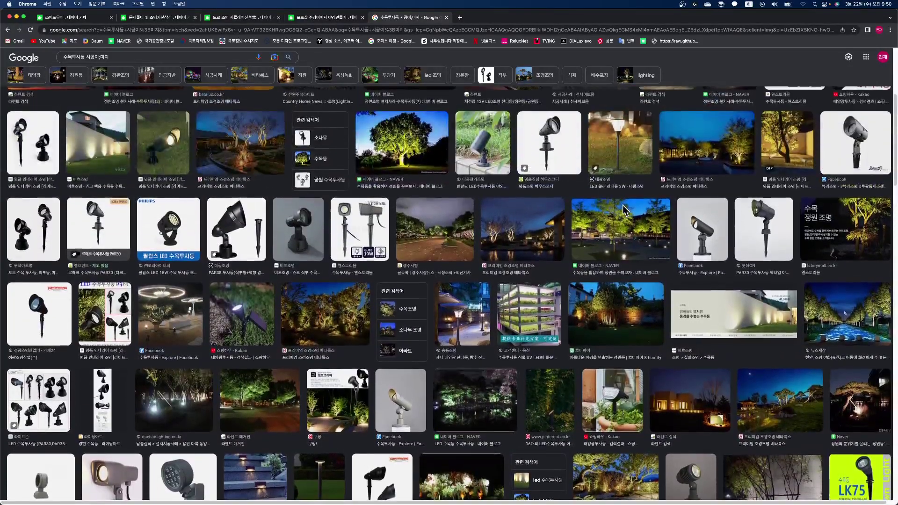
scroll(623, 210, up, 1)
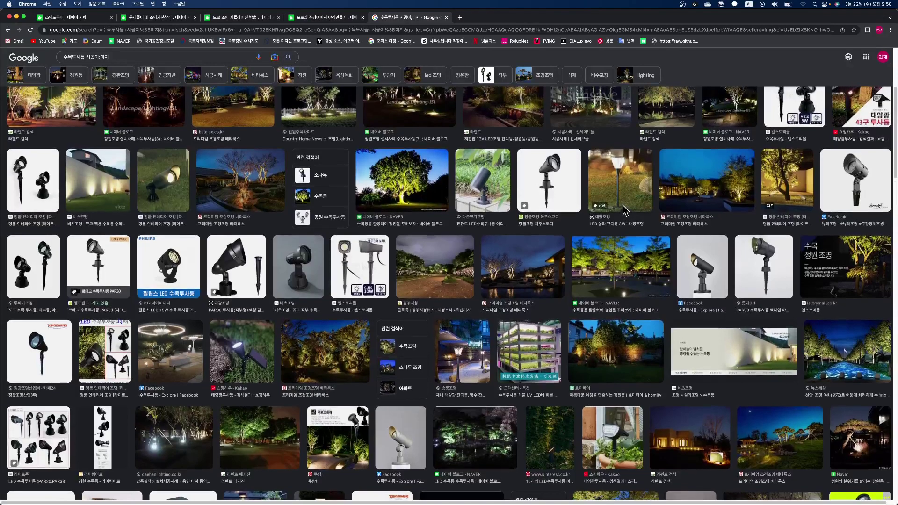
Open the result showing uplit garden trees against a blue dusk sky and copy the image.
click(730, 198)
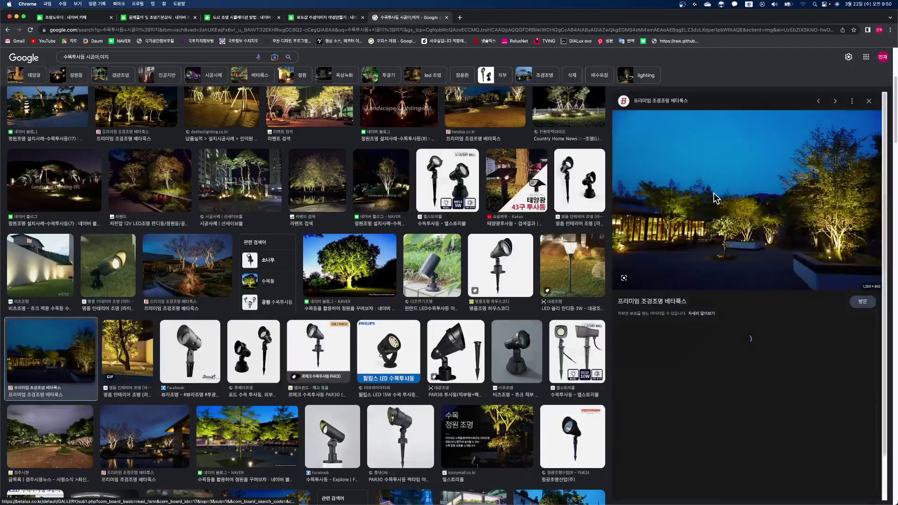
right_click(762, 204)
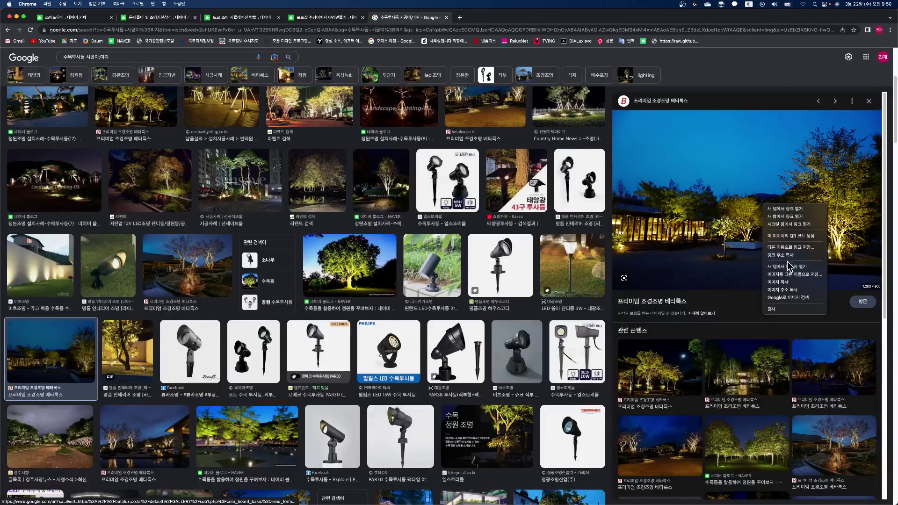
click(787, 282)
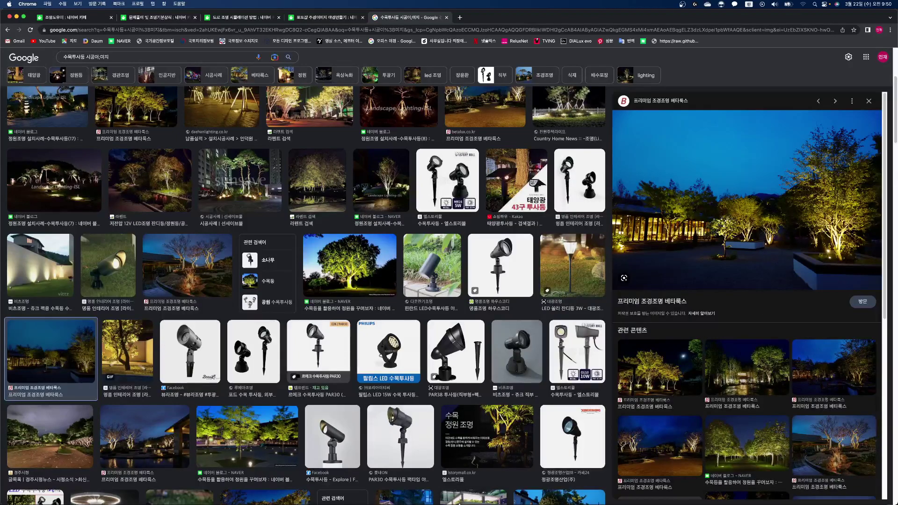
Switch to Photoshop and paste the uplit tree photo above the layer "레이어 4 복사 3" in the house document.
click(373, 486)
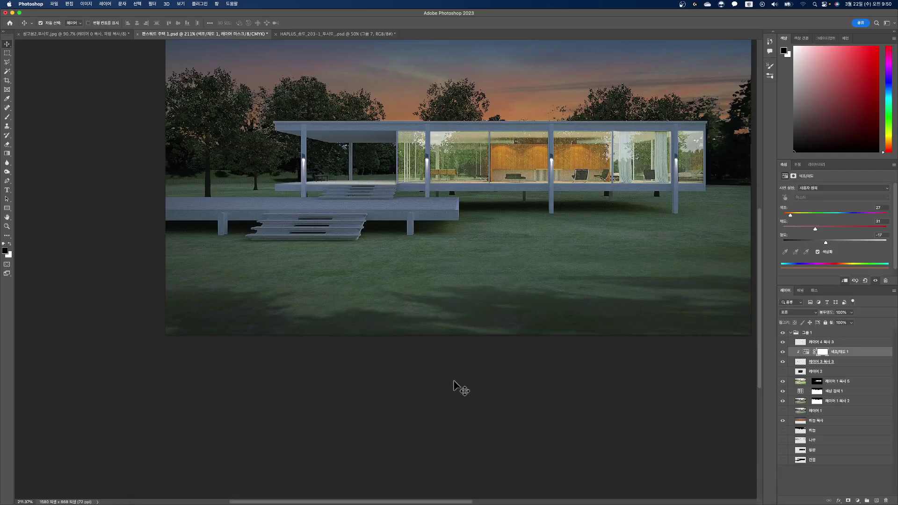
click(821, 344)
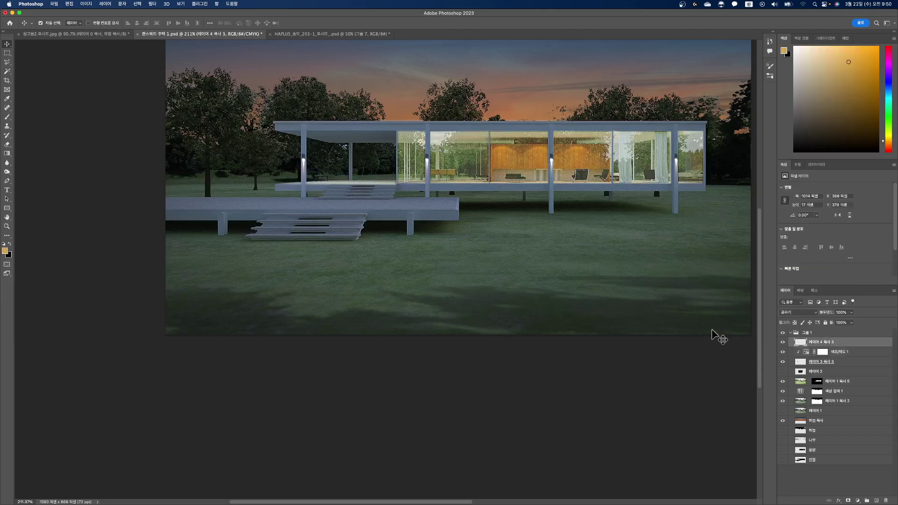
key(super+v)
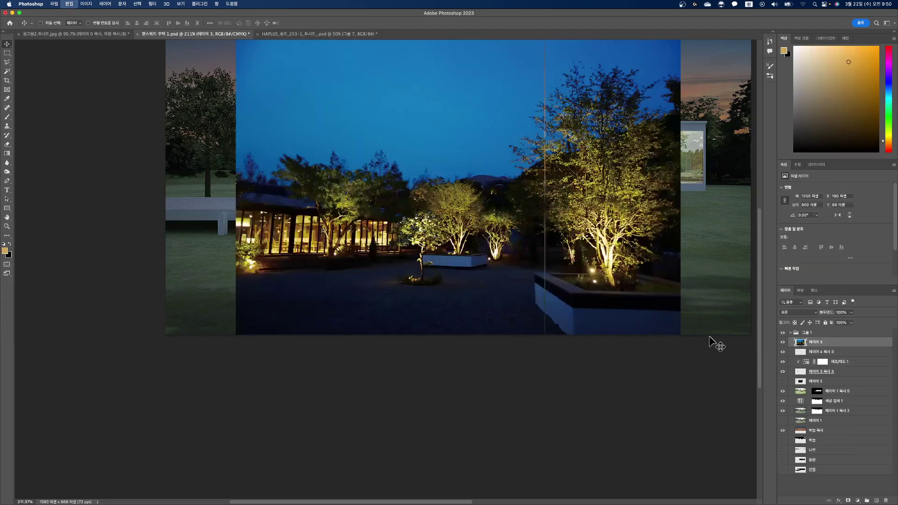
scroll(603, 276, down, 1)
scroll(605, 278, up, 5)
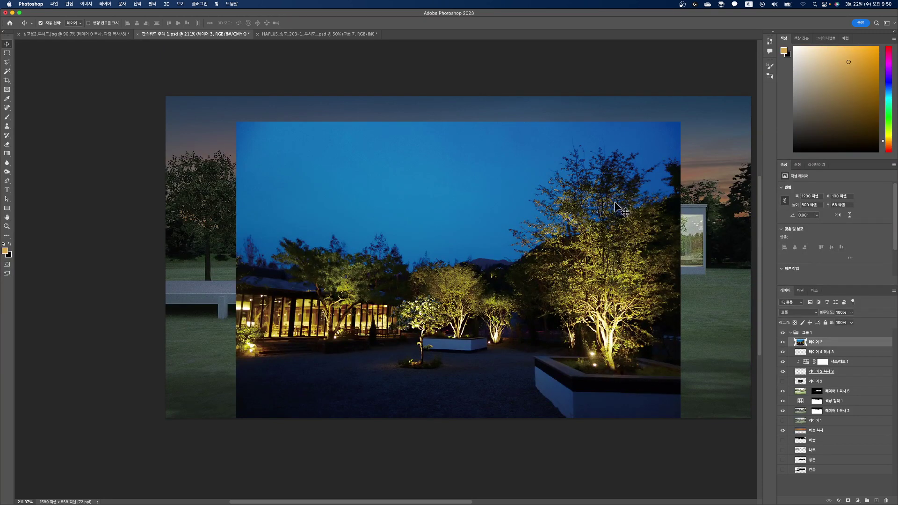
Outline the large uplit tree in the pasted photo with the Polygonal Lasso, delete everything outside it, and deselect.
click(8, 62)
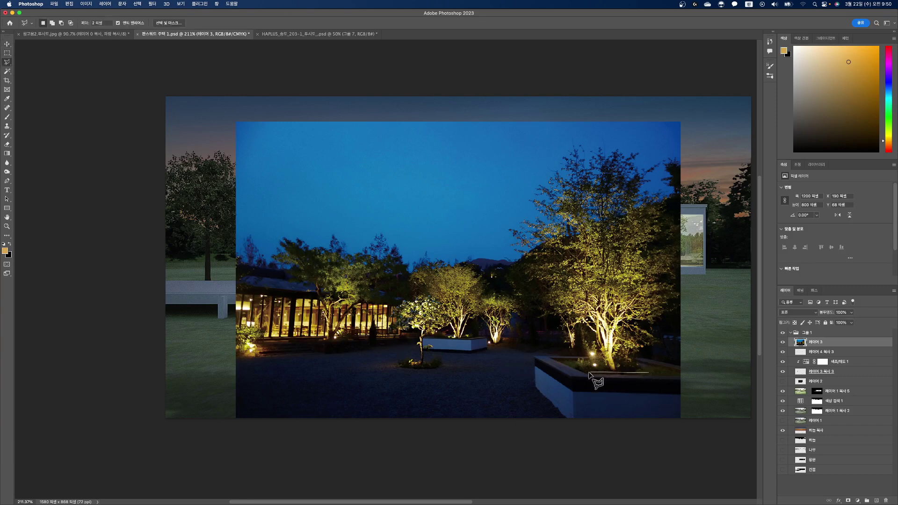
click(553, 343)
click(519, 258)
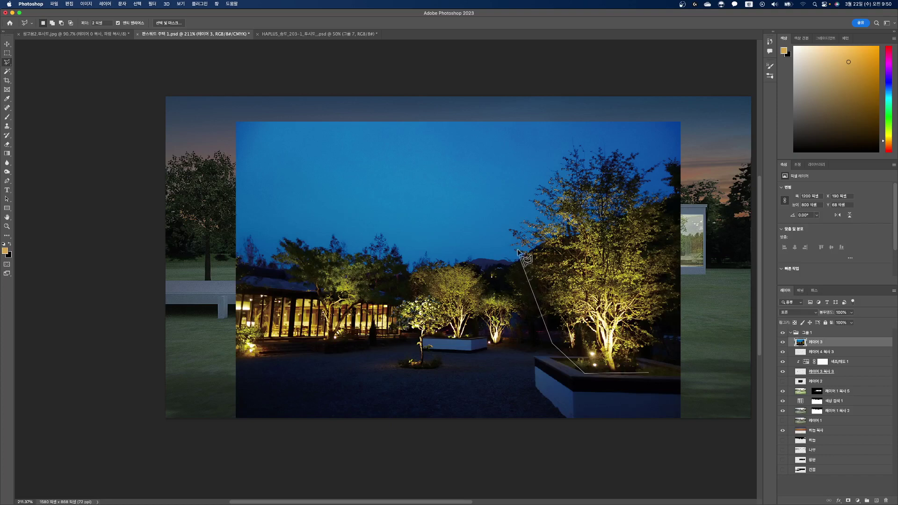
click(520, 180)
click(654, 159)
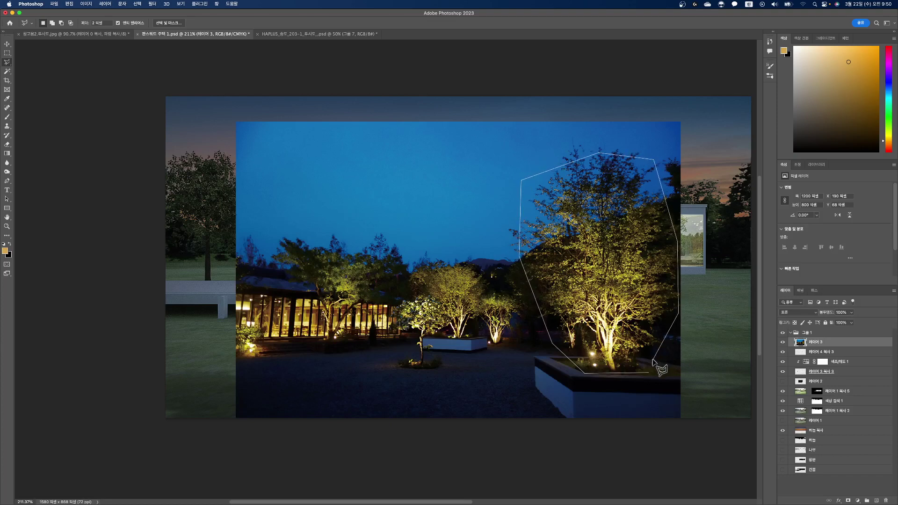
click(653, 362)
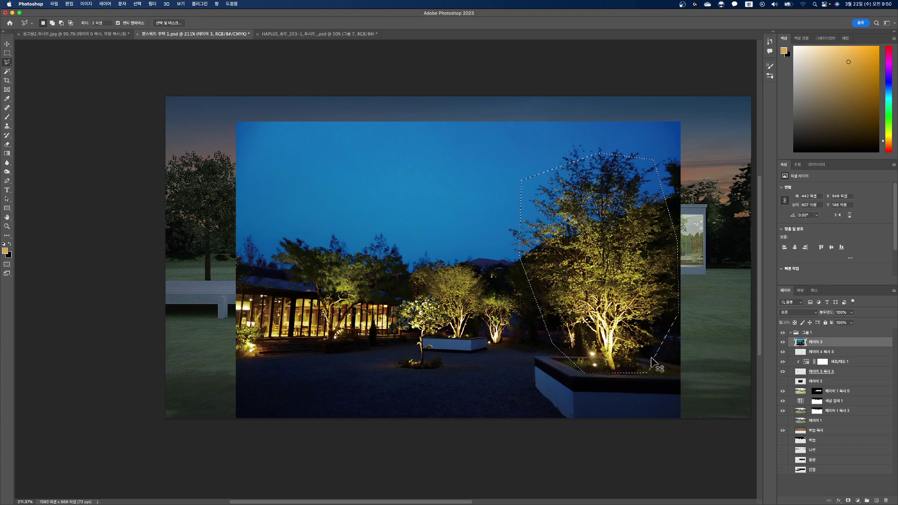
key(super+shift+i)
key(Delete)
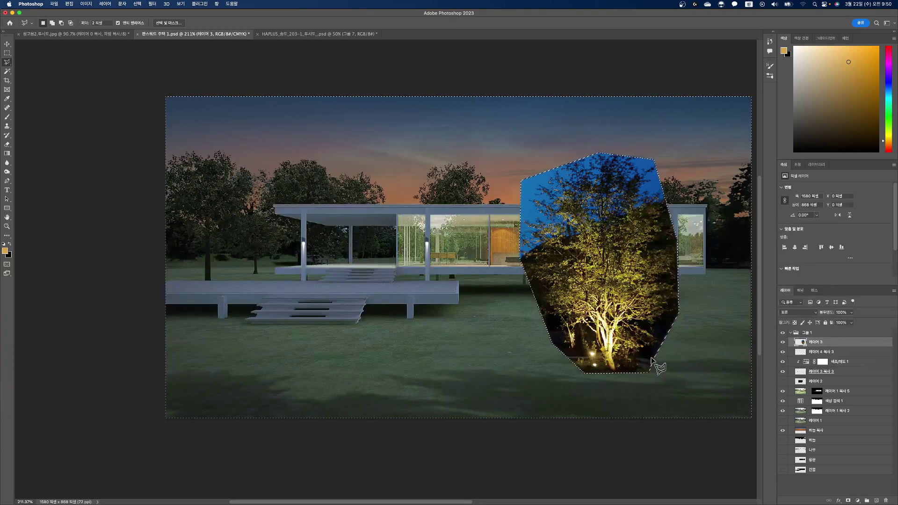
key(super+d)
Set the lit tree layer's blend mode to Color Dodge (색상 닷지) and erase the leftover blue sky and stray edges around it.
click(815, 313)
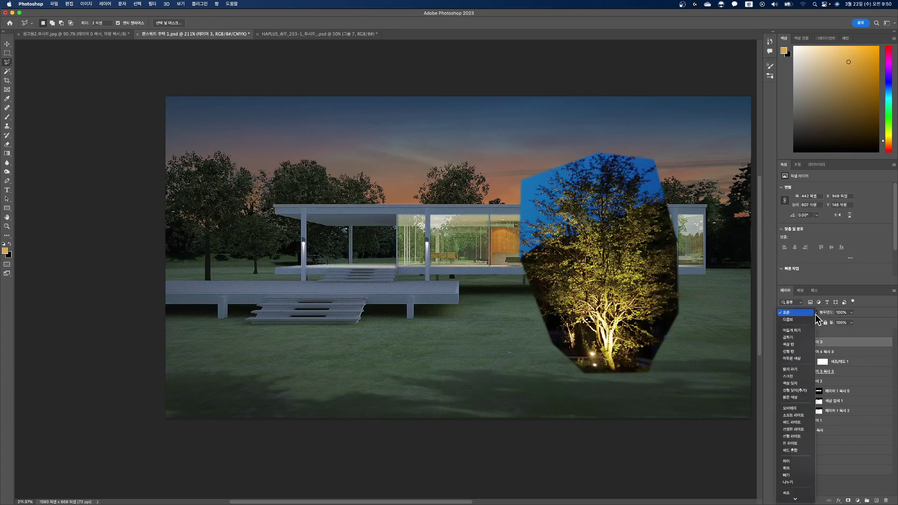
click(793, 383)
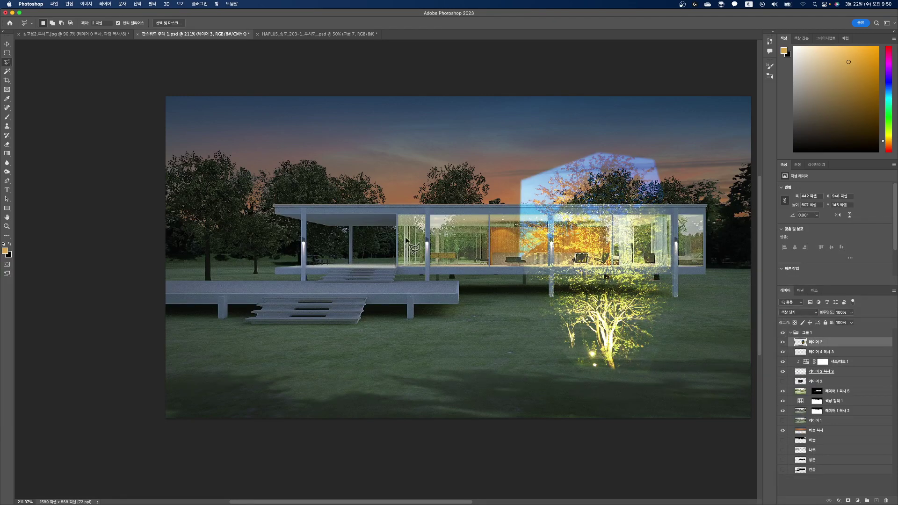
click(7, 145)
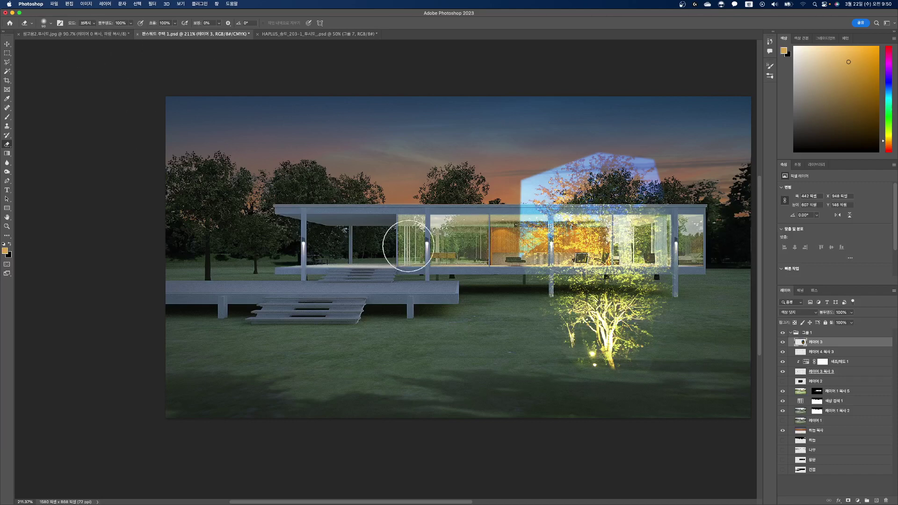
mouse_move(535, 180)
mouse_down()
mouse_move(507, 221)
mouse_move(553, 153)
mouse_move(552, 187)
mouse_move(524, 213)
mouse_move(574, 171)
mouse_move(672, 173)
mouse_move(561, 184)
mouse_move(652, 188)
mouse_move(582, 202)
mouse_move(616, 202)
mouse_up()
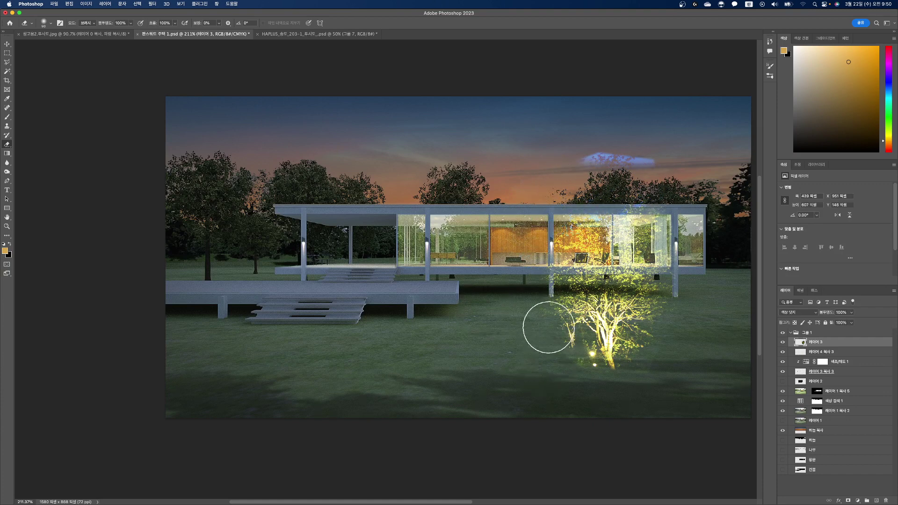
mouse_move(554, 340)
mouse_down()
mouse_move(556, 330)
mouse_move(555, 343)
mouse_up()
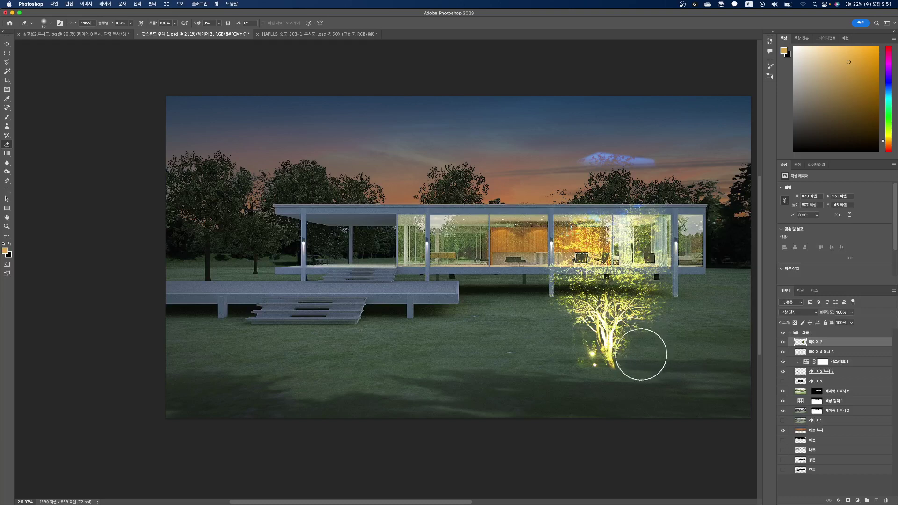
drag(643, 184, 571, 150)
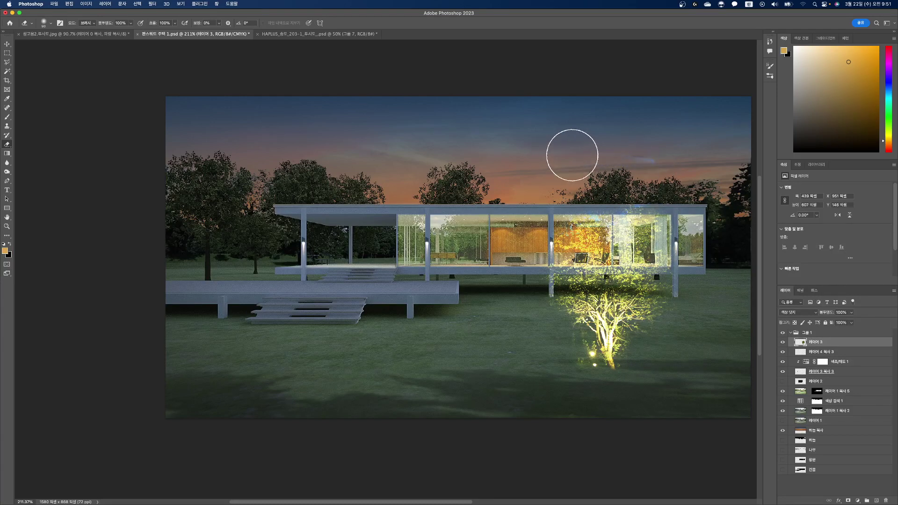
drag(581, 201, 617, 191)
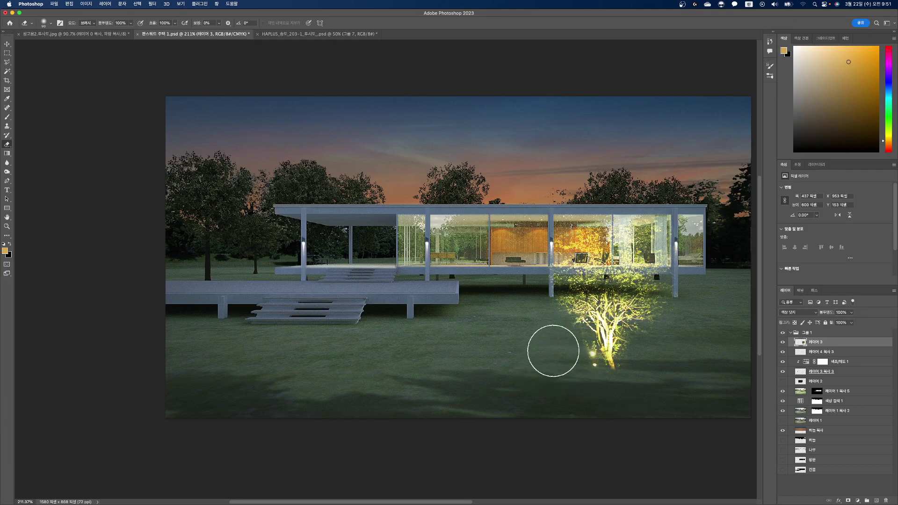
key(bracketleft)
key(bracketleft)
key(bracketleft)
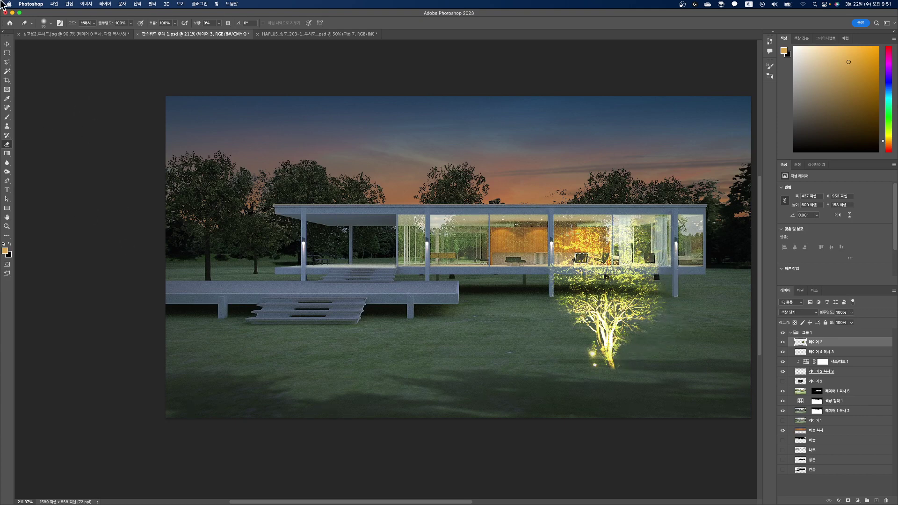
Place the lit tree over the small tree just left of the house, scaled down to about 33%.
click(8, 45)
drag(606, 321, 258, 229)
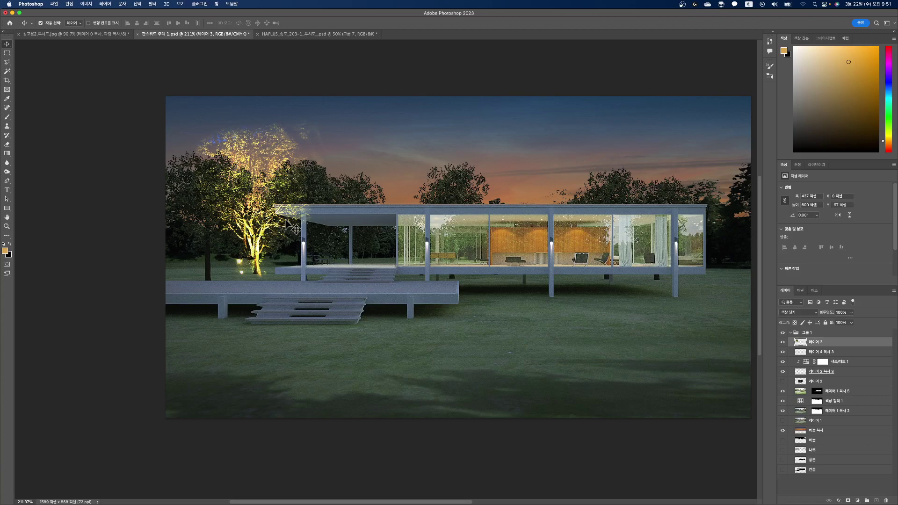
key(ctrl+t)
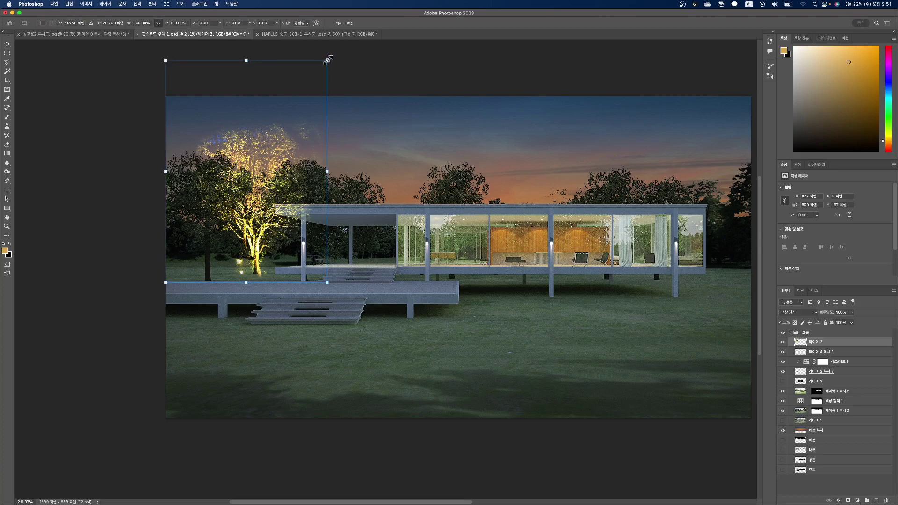
drag(329, 59, 237, 211)
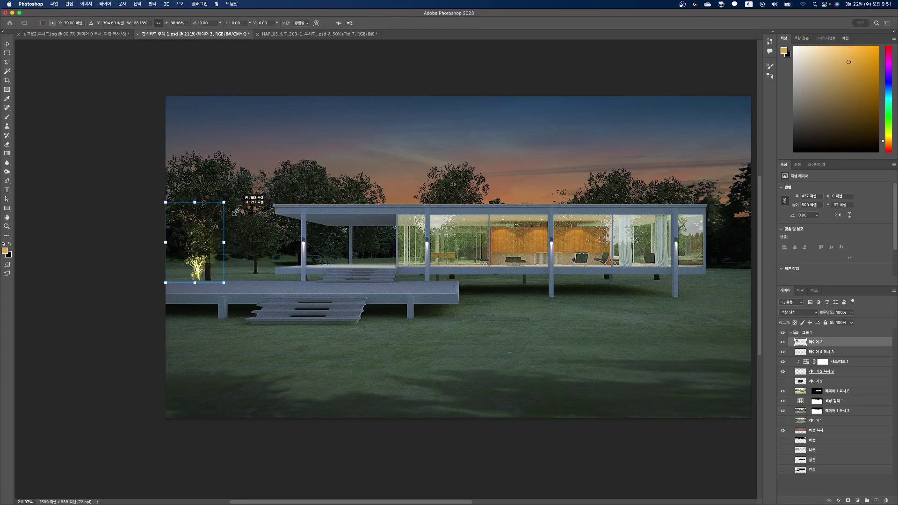
drag(203, 258, 258, 253)
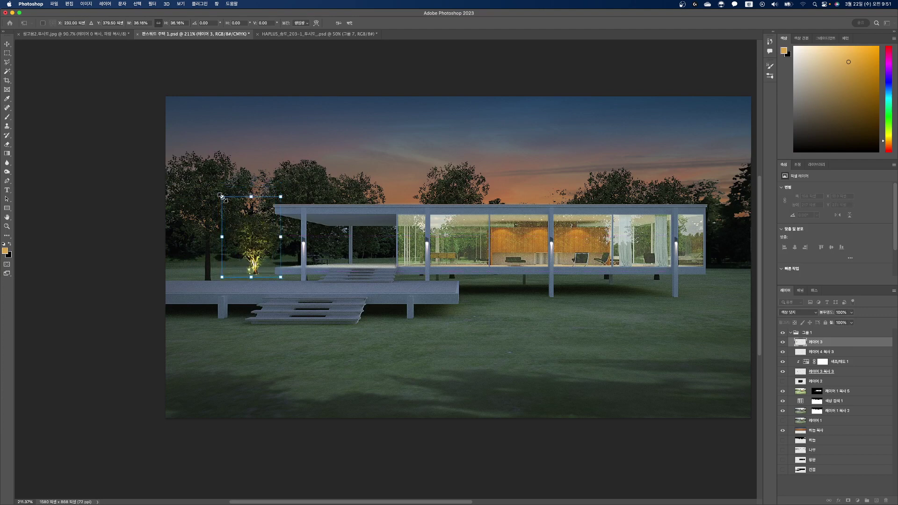
drag(219, 195, 224, 202)
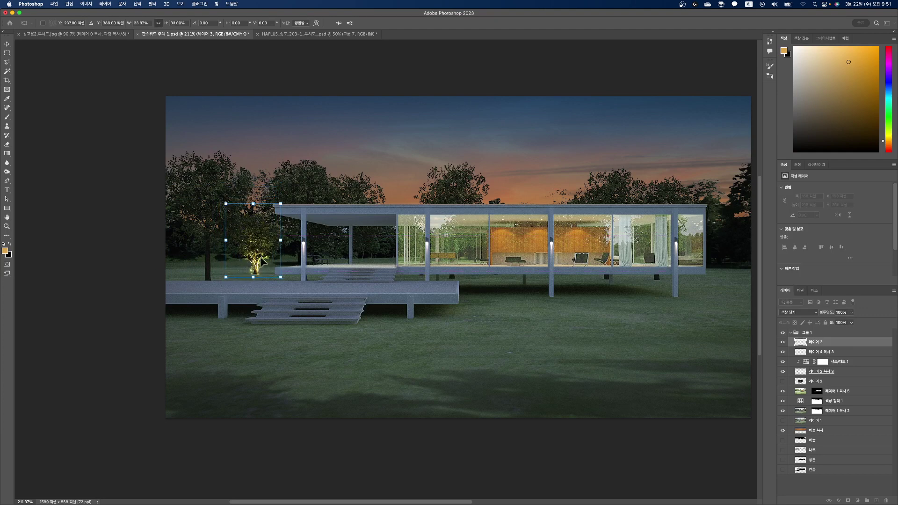
drag(262, 261, 260, 261)
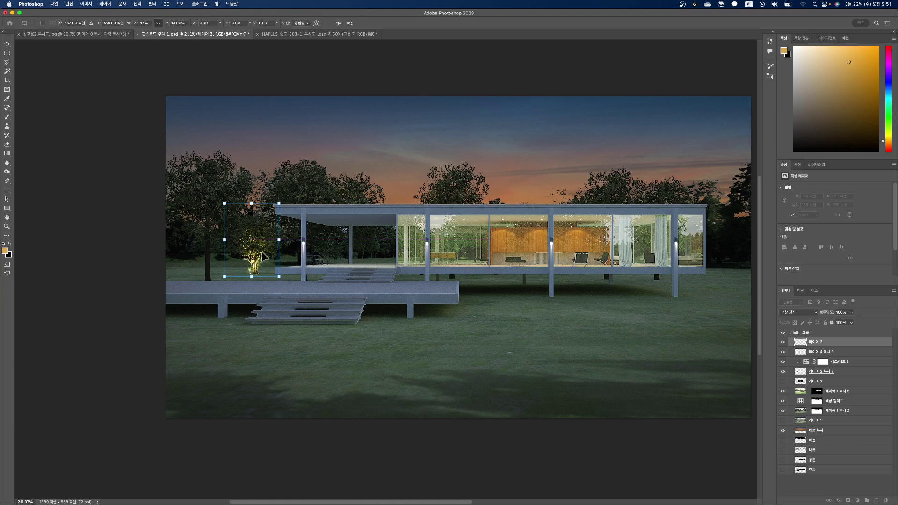
key(Return)
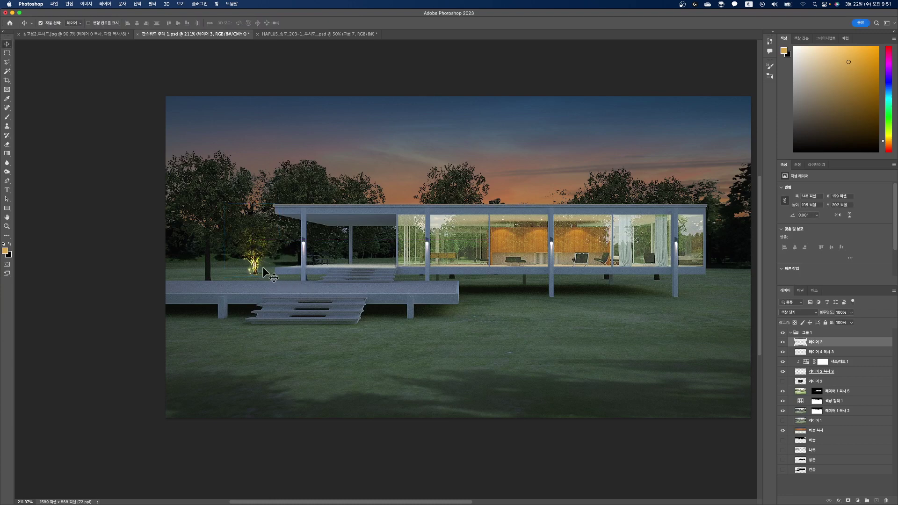
drag(254, 266, 256, 274)
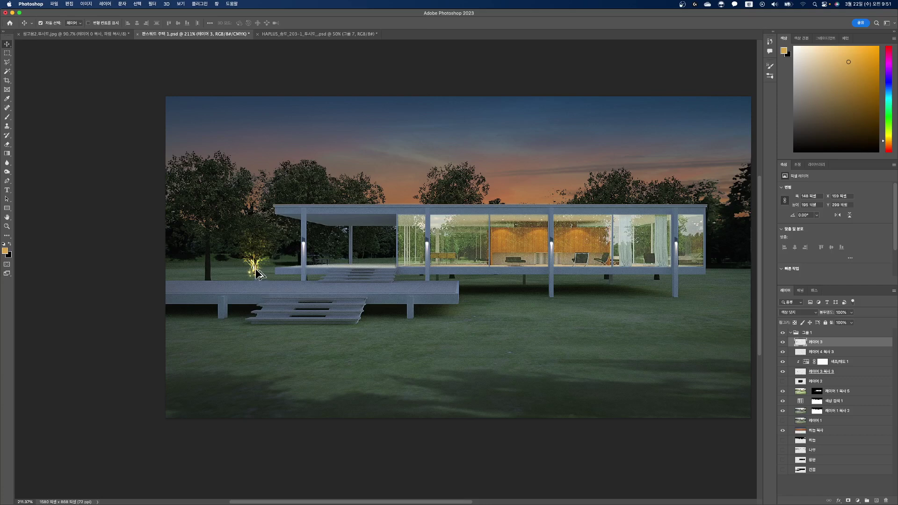
Duplicate the lit tree onto the tree behind the covered terrace, scaled to about 67% and flipped horizontally.
drag(256, 272, 377, 257)
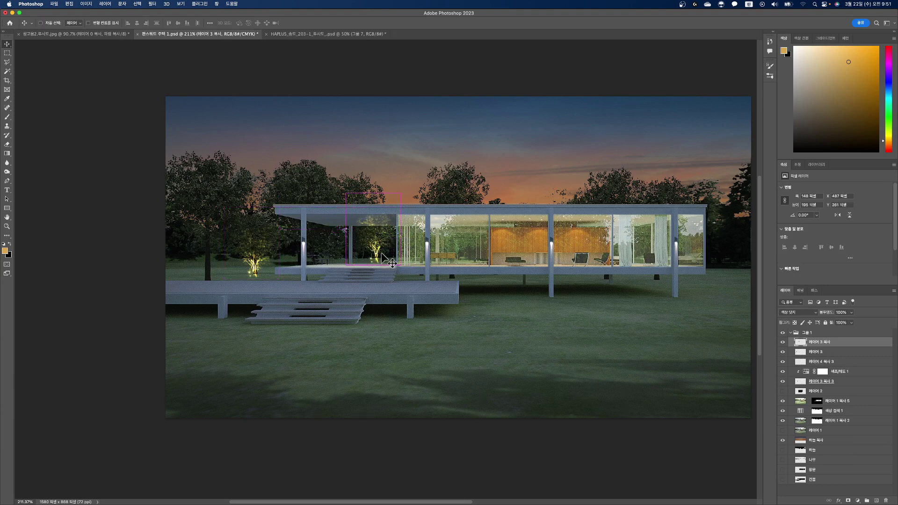
key(super+t)
drag(401, 192, 381, 218)
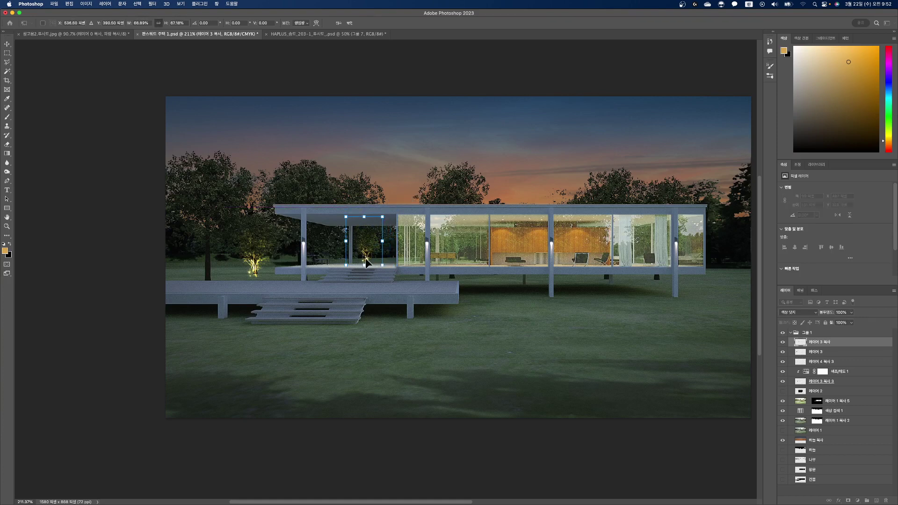
drag(366, 262, 372, 258)
right_click(374, 256)
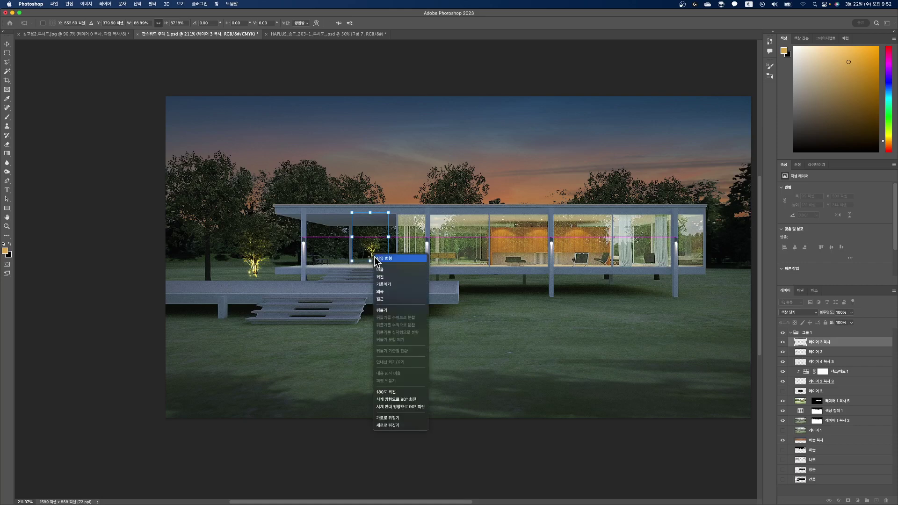
click(399, 425)
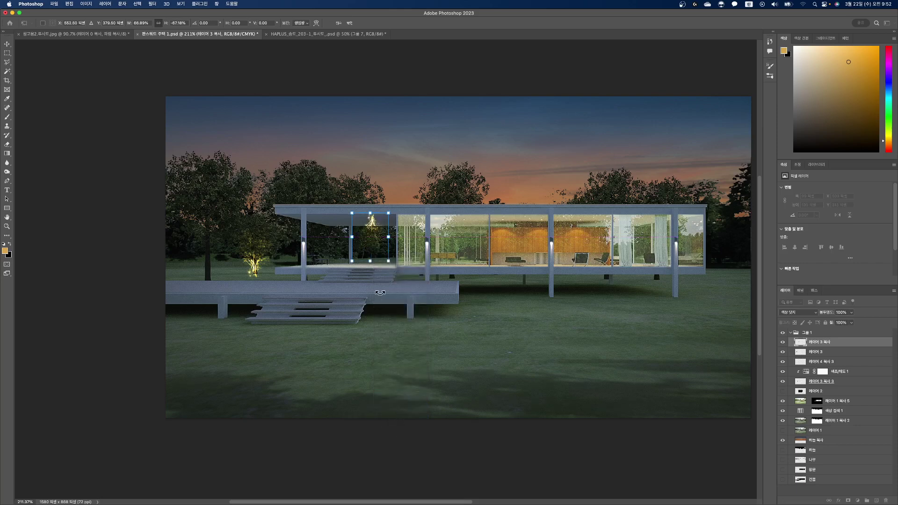
right_click(374, 257)
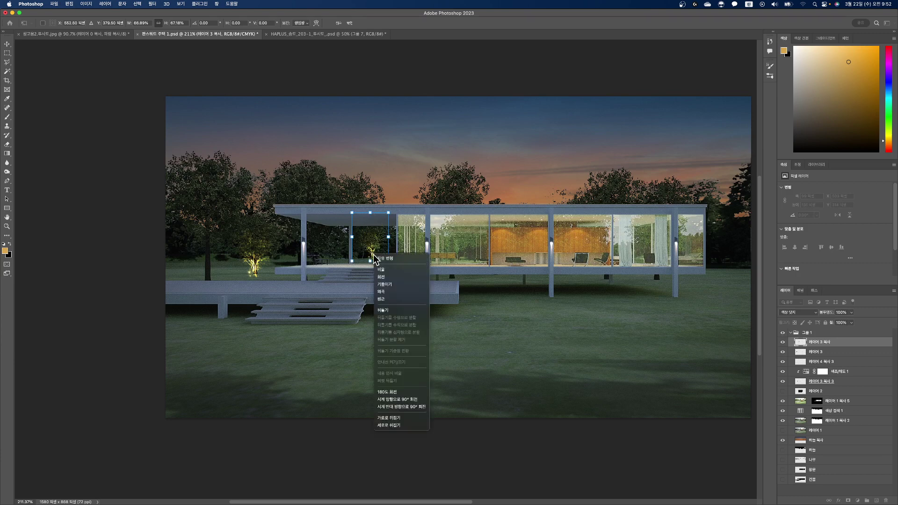
click(393, 417)
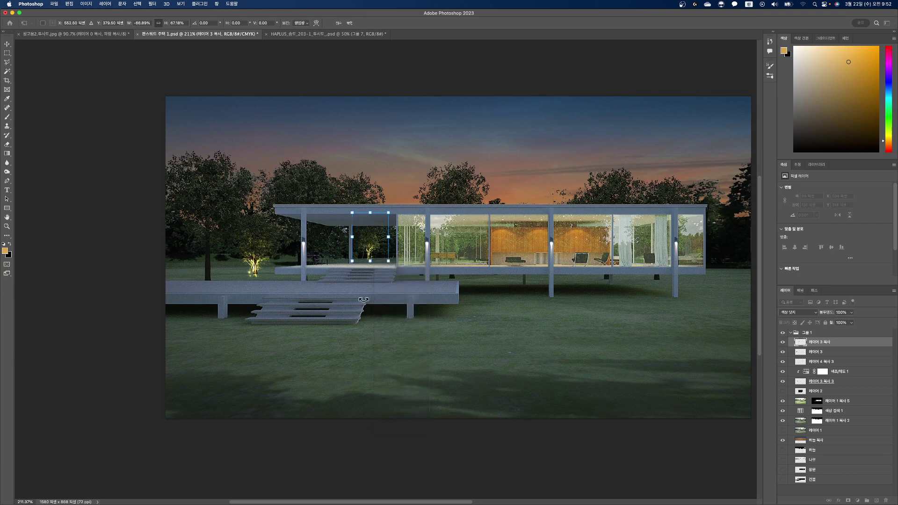
drag(368, 250, 373, 251)
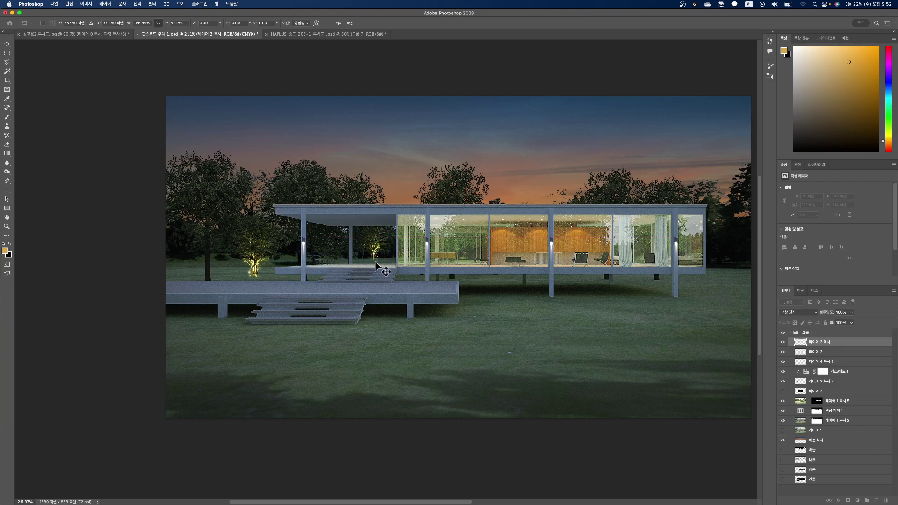
key(Return)
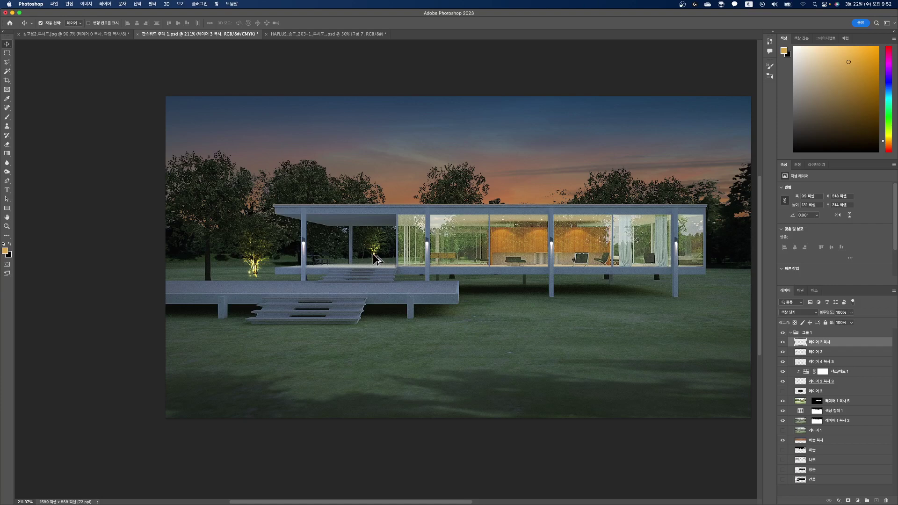
Duplicate the small lit tree to another spot behind the terrace and to the trees past the house's right end.
drag(376, 258, 701, 260)
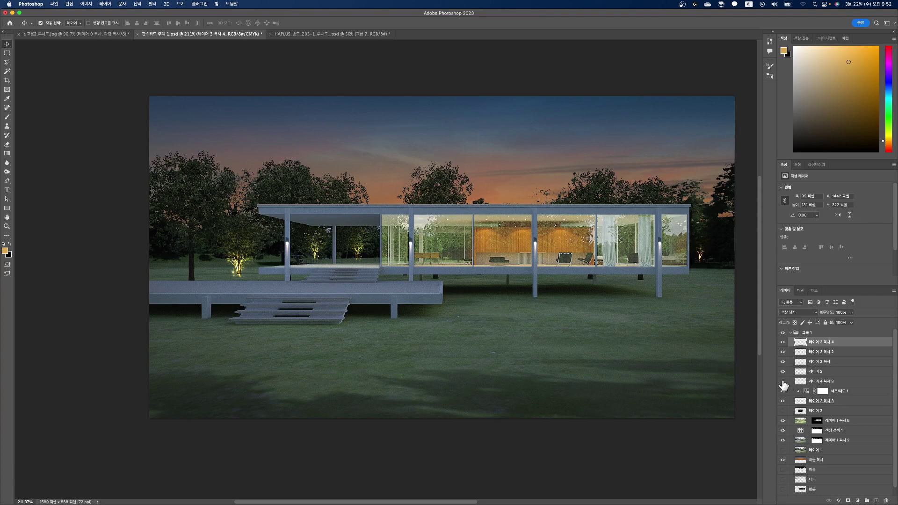
Merge the four lit tree layers into one and set its blend mode to Color Dodge (색상 닷지).
click(817, 373)
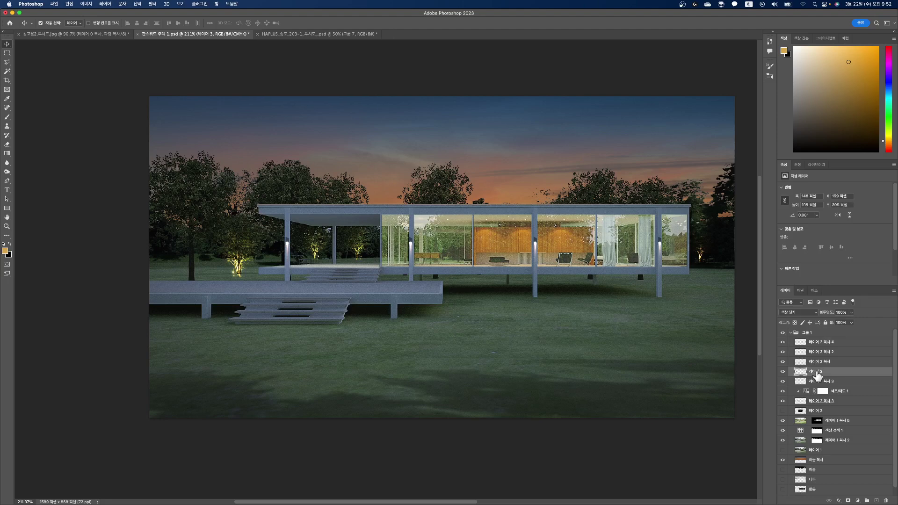
shift+click(823, 344)
right_click(841, 345)
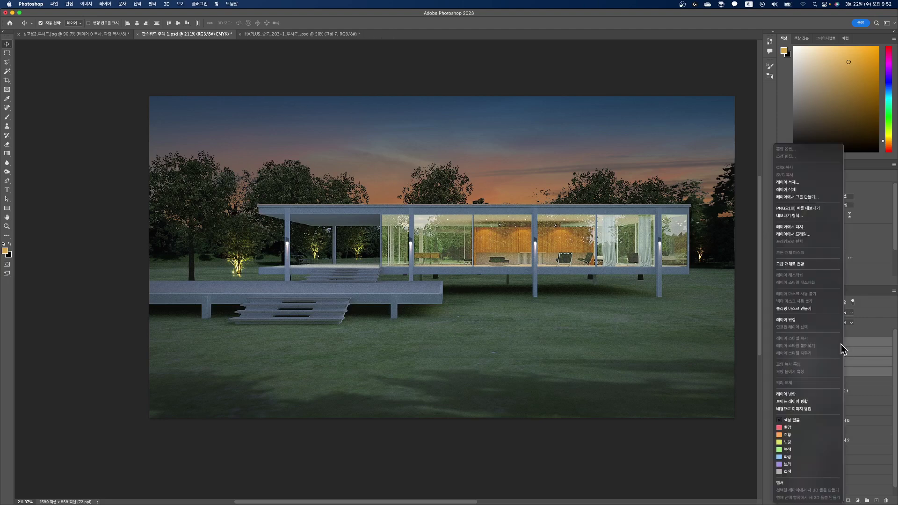
click(797, 394)
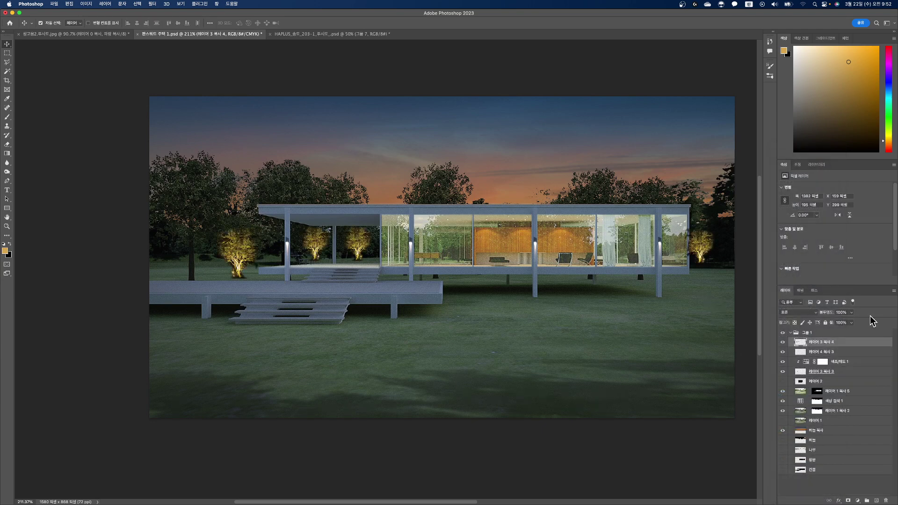
click(815, 311)
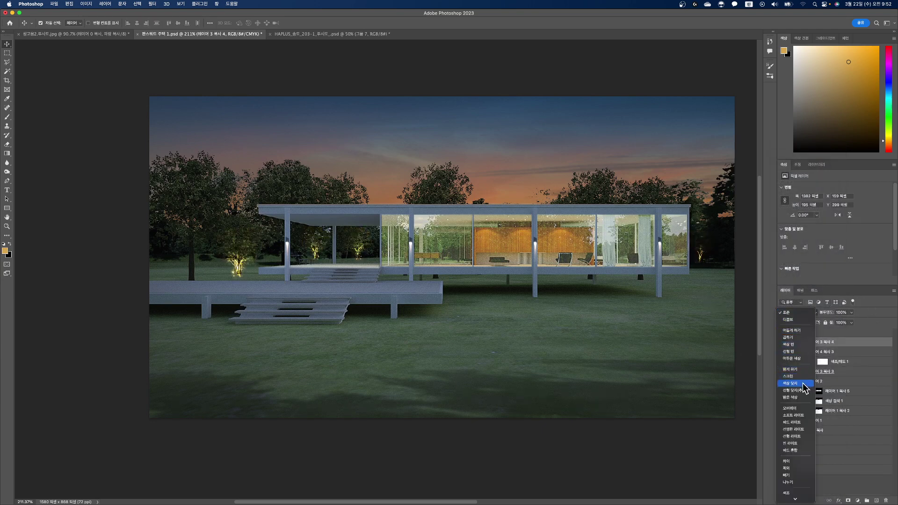
click(804, 383)
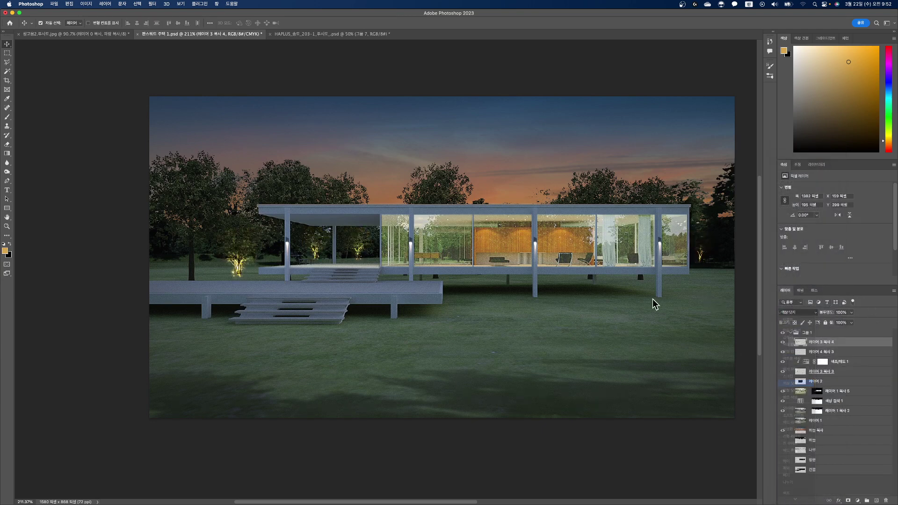
Erase the floodlight spots and stray glow around the trunk of the lit tree left of the house with a small Eraser.
click(8, 145)
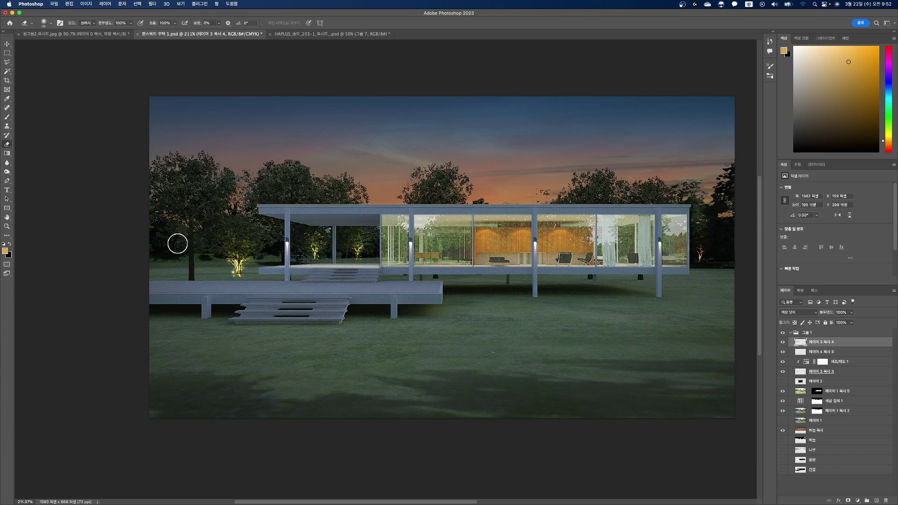
scroll(180, 245, up, 1)
scroll(179, 245, up, 10)
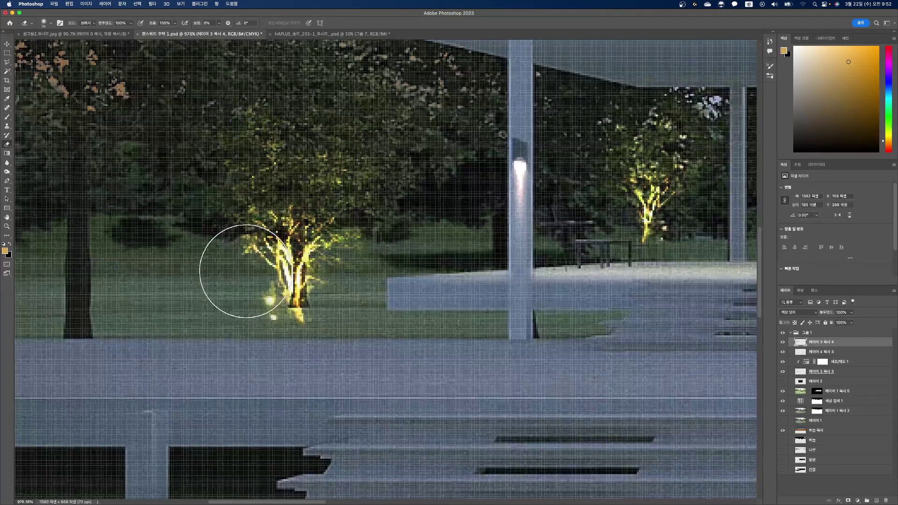
key(bracketleft)
key(bracketleft)
key(bracketleft)
key(bracketleft)
key(bracketleft)
key(bracketleft)
key(bracketleft)
key(bracketleft)
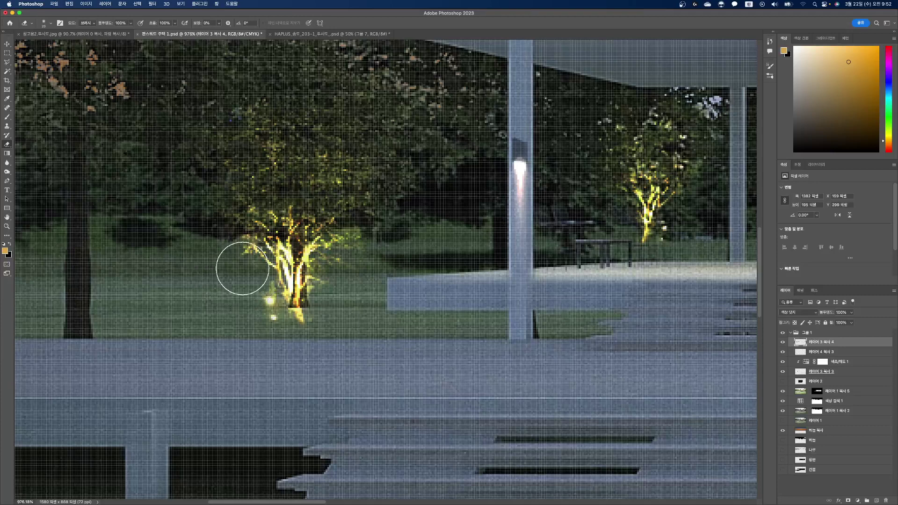
drag(265, 293, 273, 306)
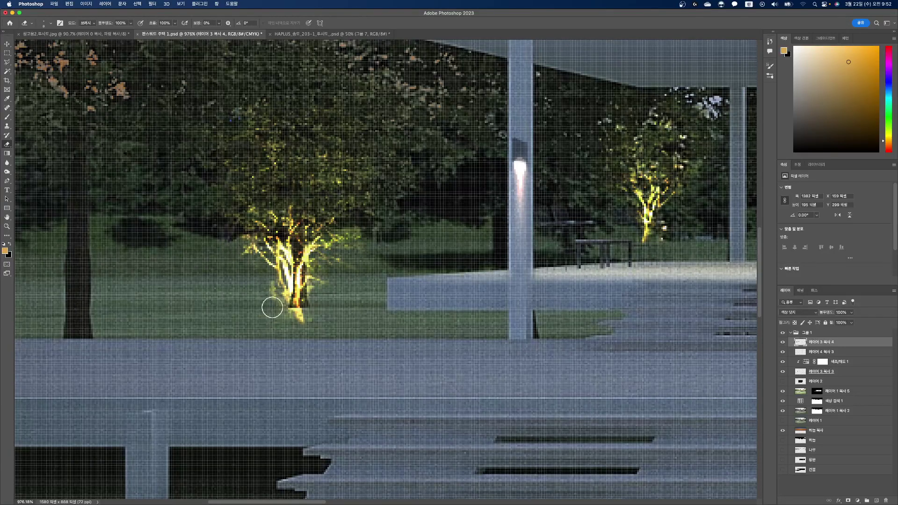
mouse_move(273, 273)
mouse_down()
mouse_move(283, 292)
mouse_move(279, 265)
mouse_move(245, 253)
mouse_move(268, 249)
mouse_move(283, 318)
mouse_move(303, 325)
mouse_move(272, 319)
mouse_move(312, 307)
mouse_move(303, 308)
mouse_move(317, 272)
mouse_move(323, 289)
mouse_move(336, 259)
mouse_move(356, 254)
mouse_move(318, 261)
mouse_move(315, 294)
mouse_move(316, 255)
mouse_move(307, 289)
mouse_move(312, 256)
mouse_move(368, 249)
mouse_up()
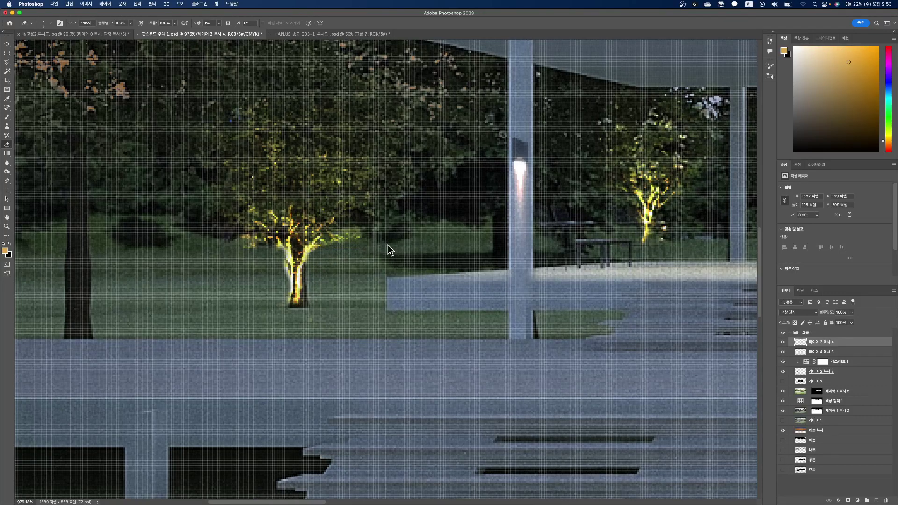
Erase the stray light spots at the base of the lit trees behind the terrace.
drag(652, 236, 682, 238)
scroll(473, 245, down, 10)
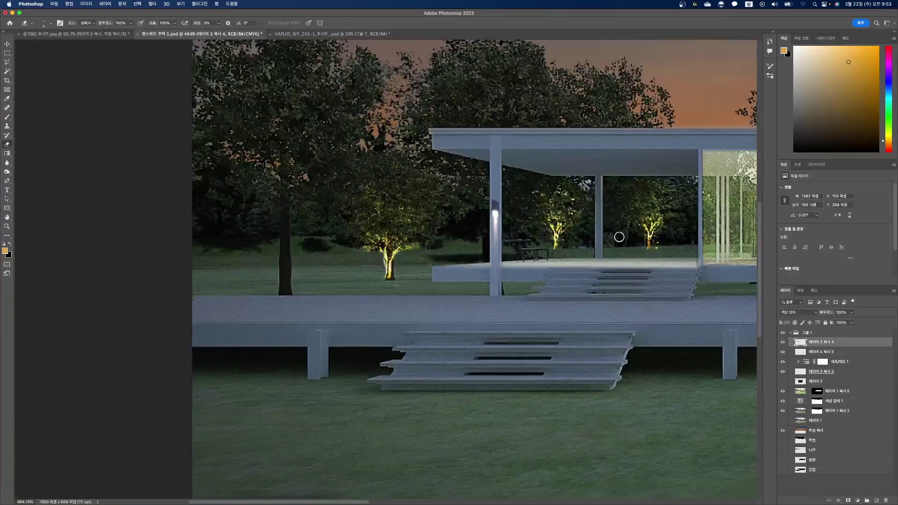
scroll(619, 235, up, 10)
drag(626, 242, 618, 248)
Lower the merged lit tree layer's fill (칠) to 91%.
scroll(499, 242, down, 8)
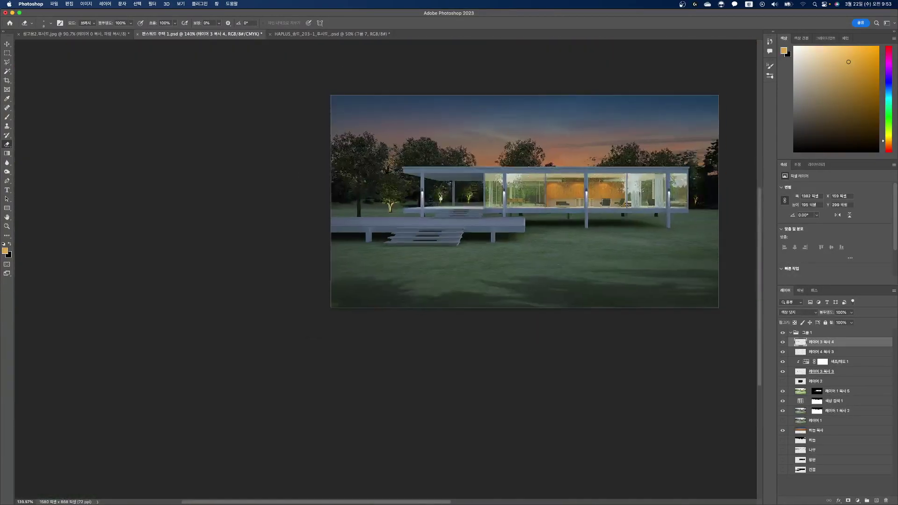
scroll(683, 204, up, 2)
scroll(683, 203, down, 8)
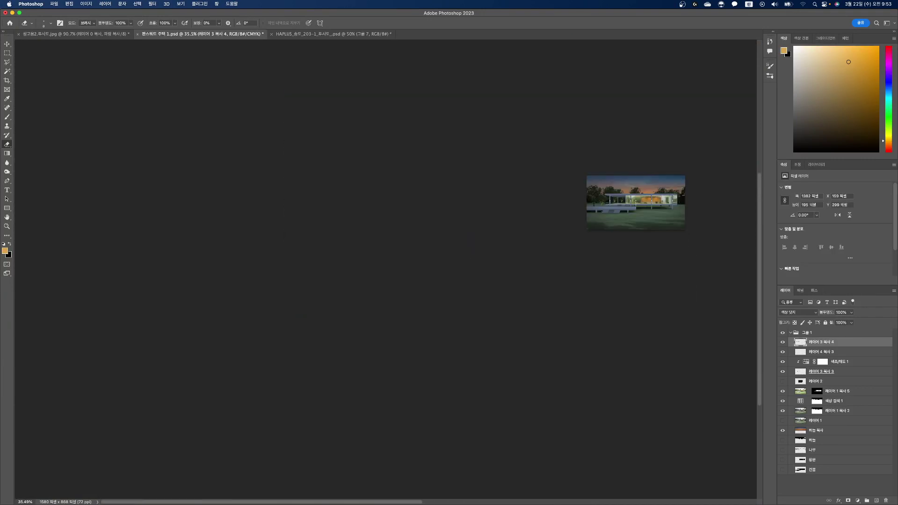
scroll(603, 206, up, 7)
scroll(630, 204, right, 10)
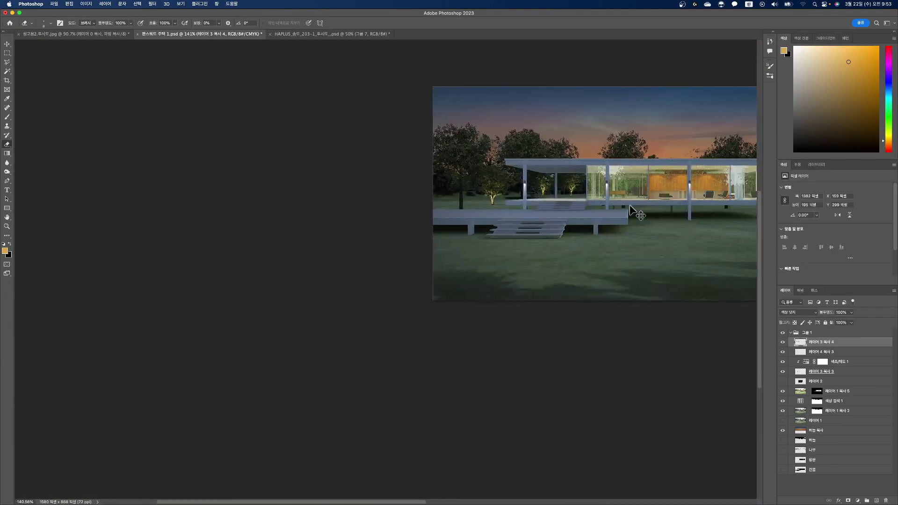
scroll(608, 211, right, 2)
scroll(608, 211, up, 1)
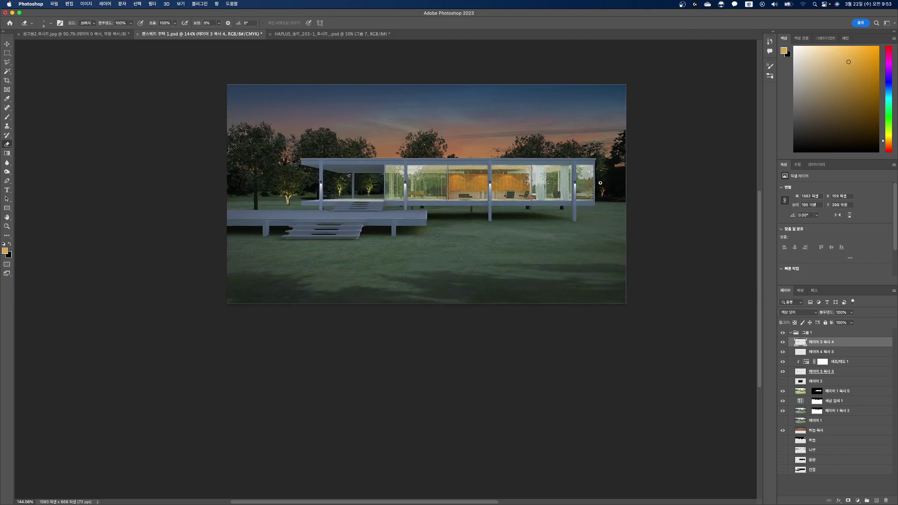
scroll(601, 187, up, 4)
scroll(600, 183, down, 5)
scroll(600, 183, up, 3)
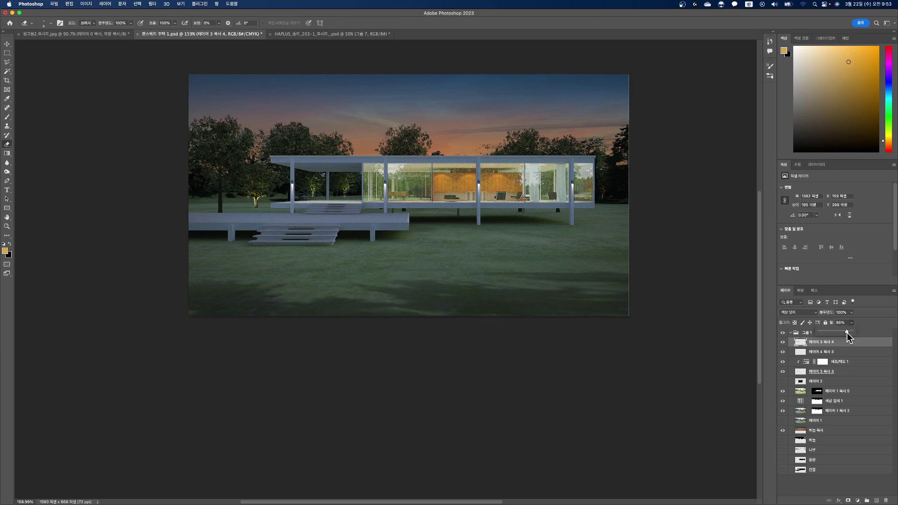
drag(846, 333, 846, 333)
drag(849, 331, 849, 331)
Copy the fourth light beam of the reference sheet's upper row to its own layer, and hide the reference layer again.
click(784, 382)
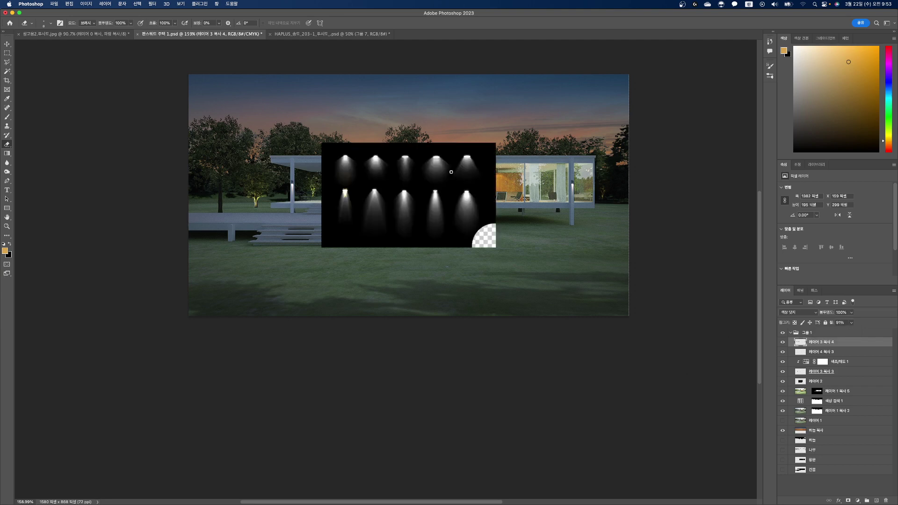
click(7, 53)
drag(420, 152, 452, 186)
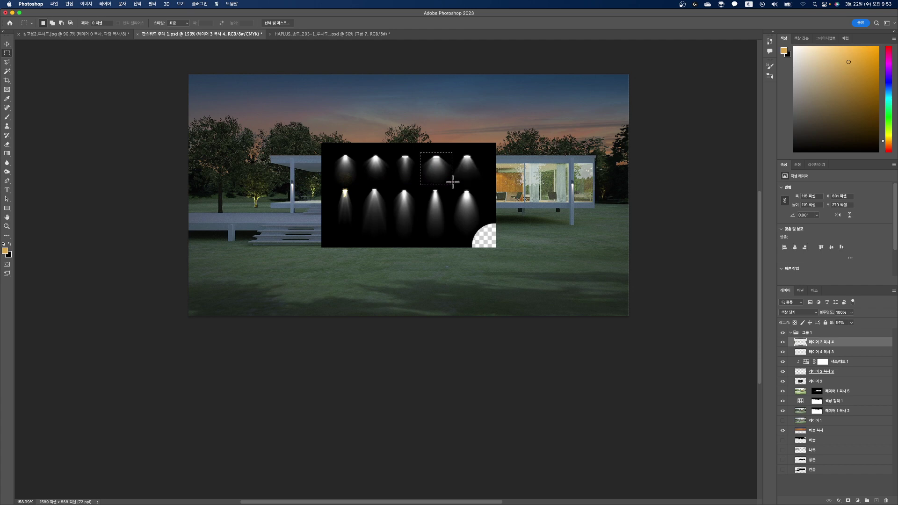
click(800, 382)
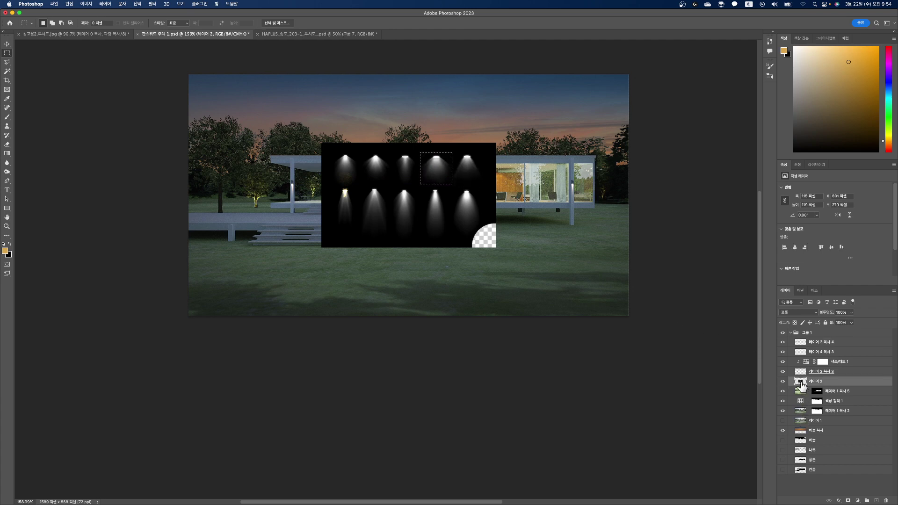
key(ctrl+j)
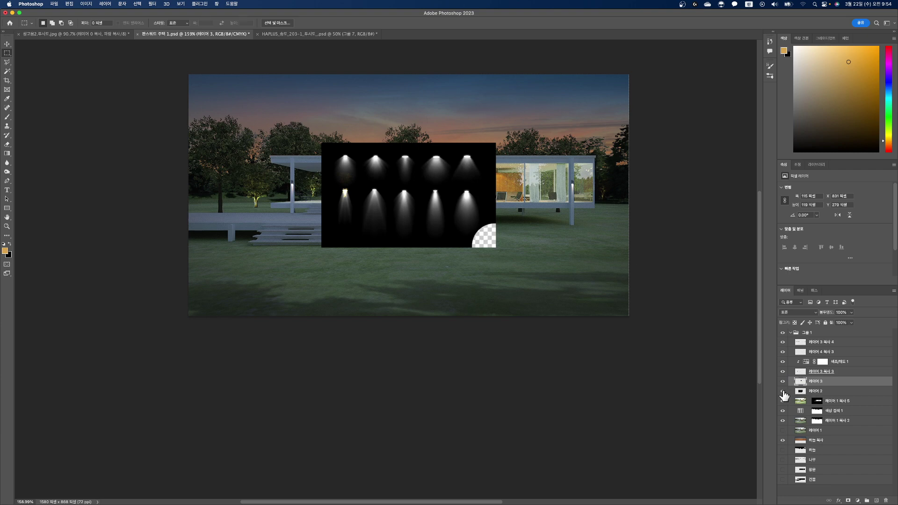
click(783, 391)
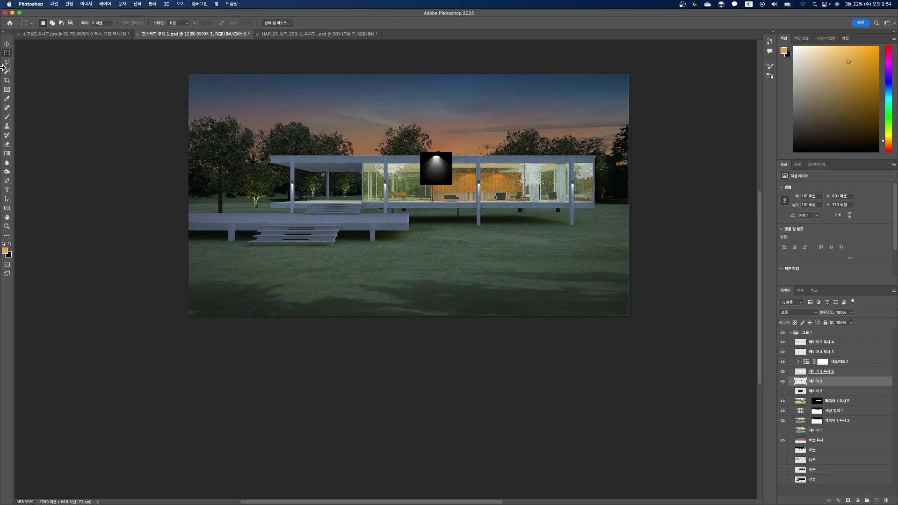
Place the copied light beam under the terrace beside the steps and set its blend mode to Color Dodge (색상 닷지).
click(6, 45)
drag(436, 178, 385, 239)
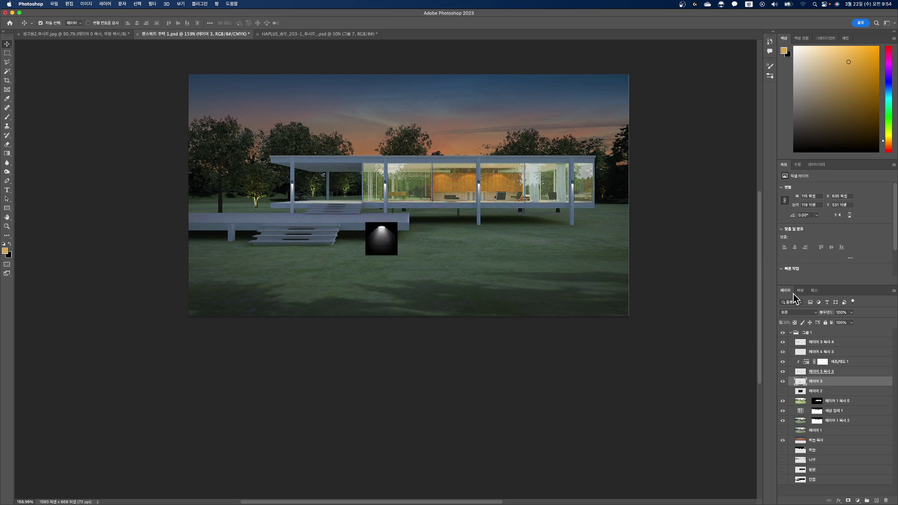
click(815, 313)
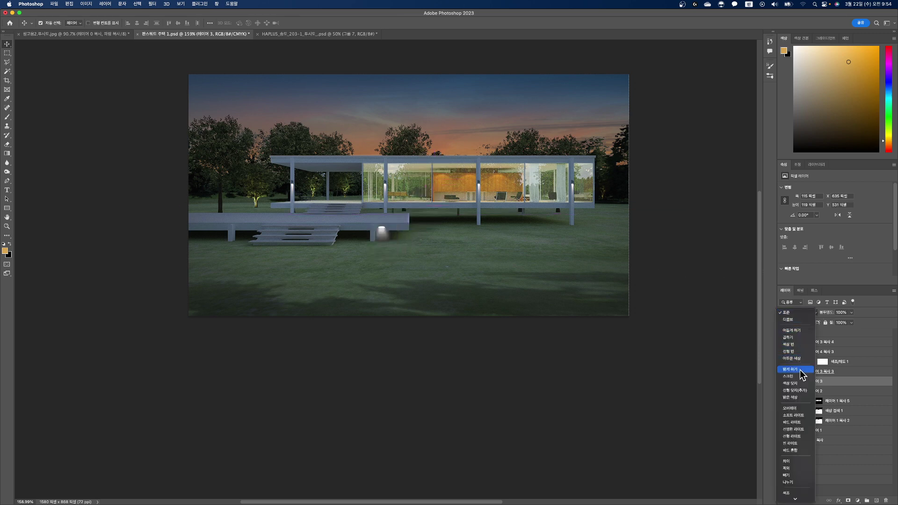
click(801, 388)
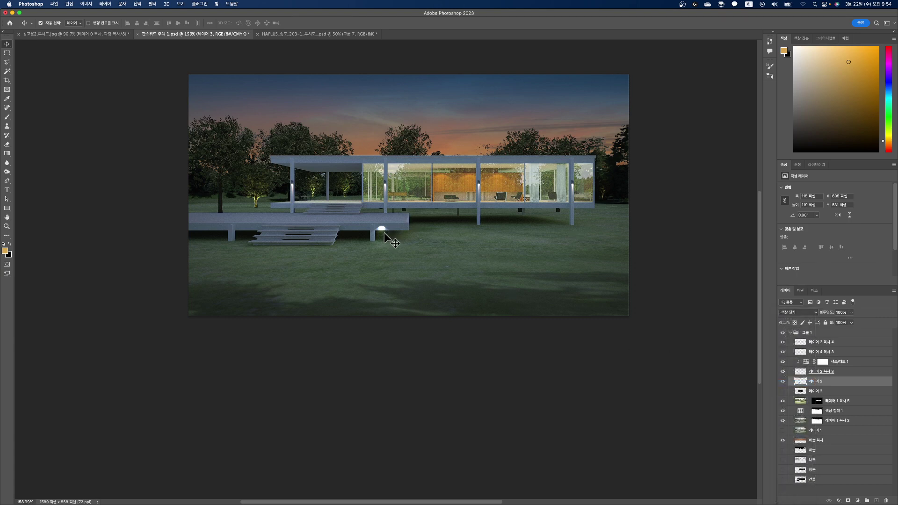
alt+click(794, 363)
drag(384, 234, 354, 234)
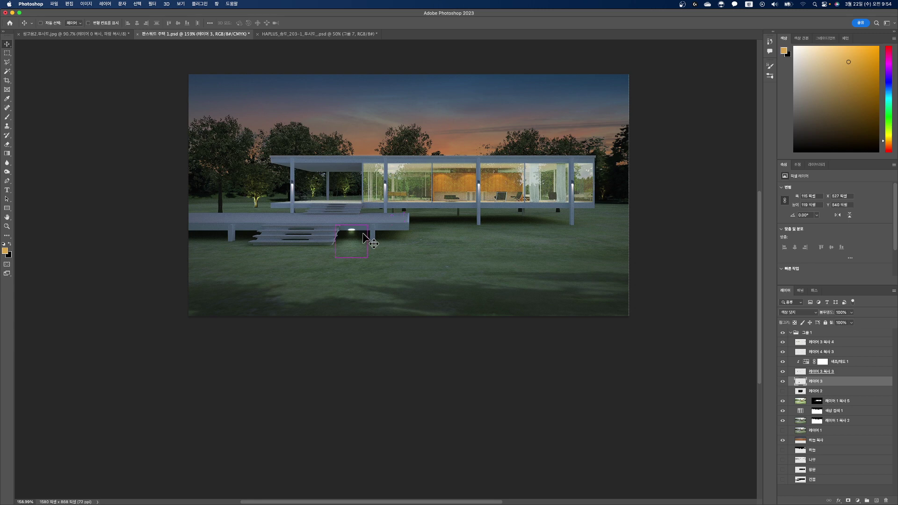
Stretch the light beam horizontally to about 2664 px wide so it forms a strip along the terrace's underside.
key(ctrl+t)
drag(368, 241, 676, 241)
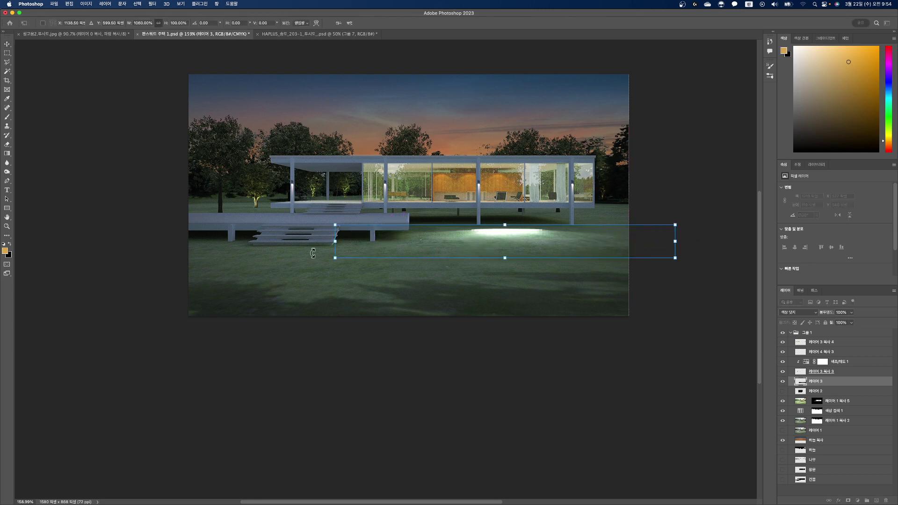
drag(335, 240, 200, 242)
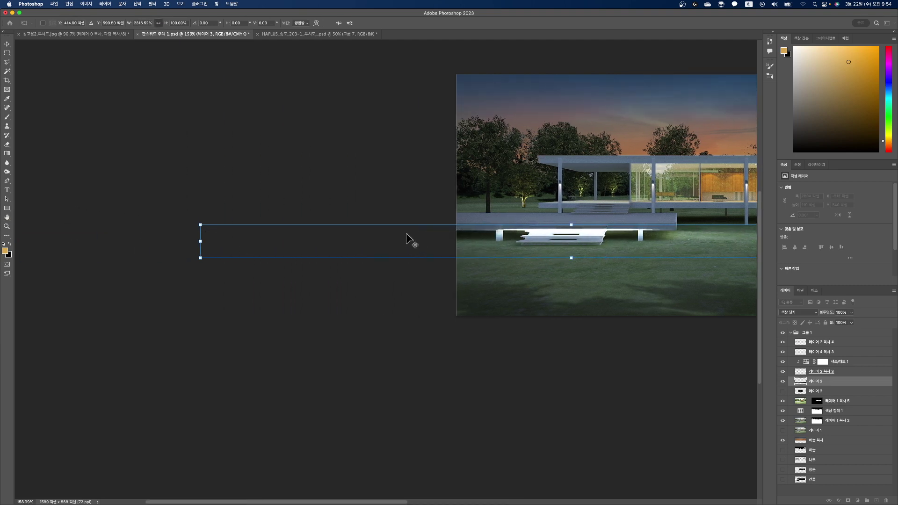
scroll(406, 233, down, 6)
scroll(491, 244, up, 8)
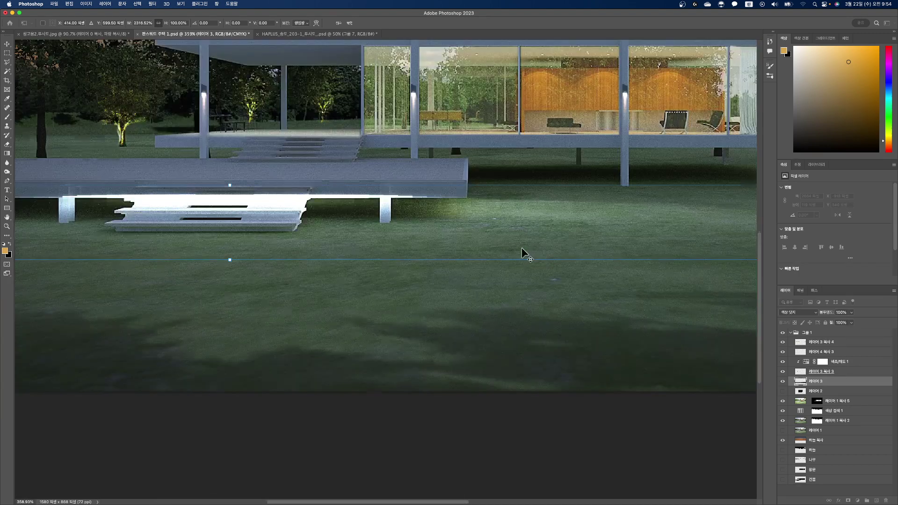
scroll(521, 248, down, 3)
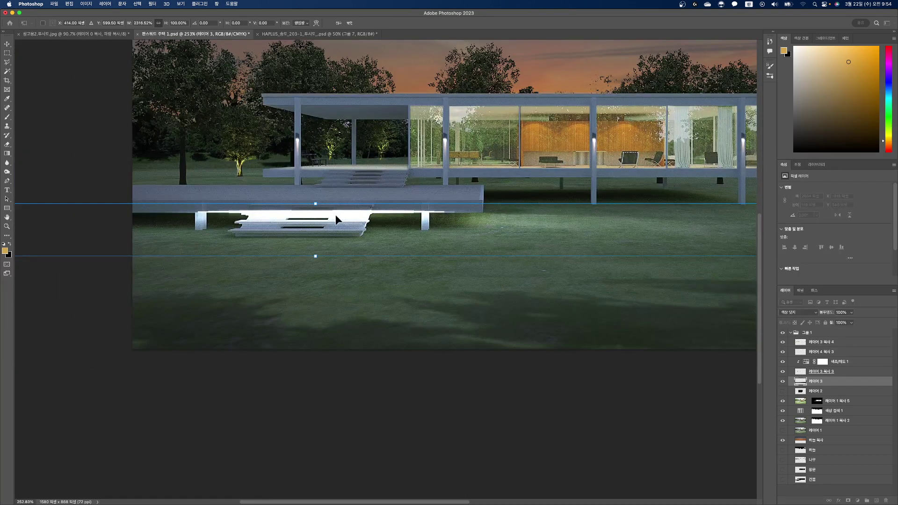
key(Return)
mouse_move(336, 215)
mouse_down()
mouse_move(336, 224)
mouse_move(322, 218)
mouse_up()
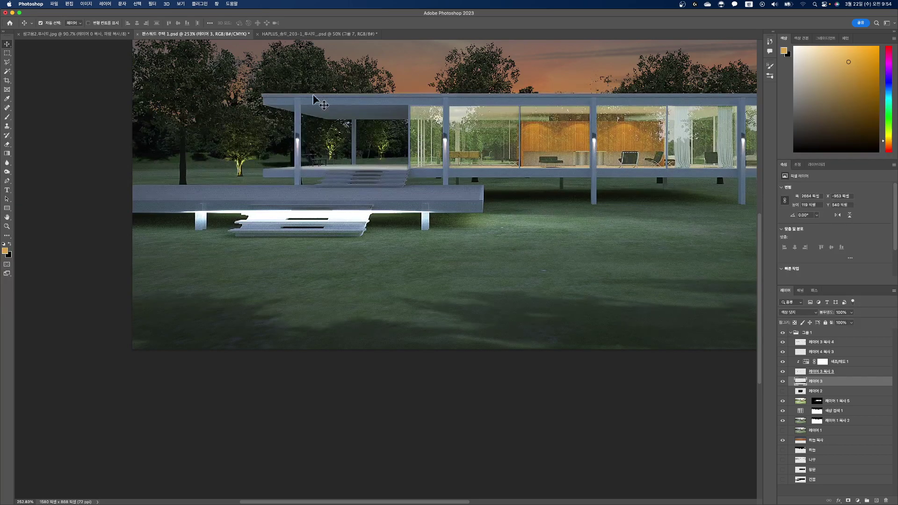
Load the building layer's (건물) outline as a selection and add a mask hiding the light strip on the building.
scroll(504, 105, down, 8)
scroll(545, 102, up, 3)
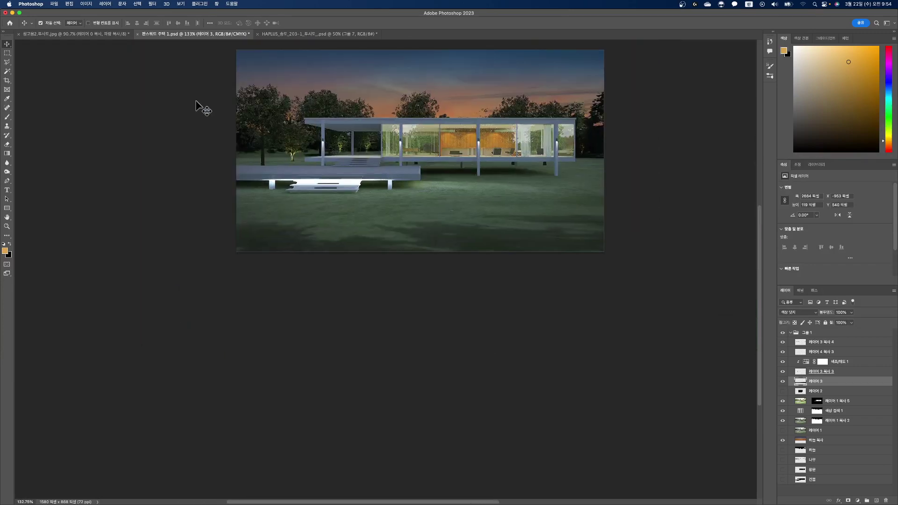
click(7, 61)
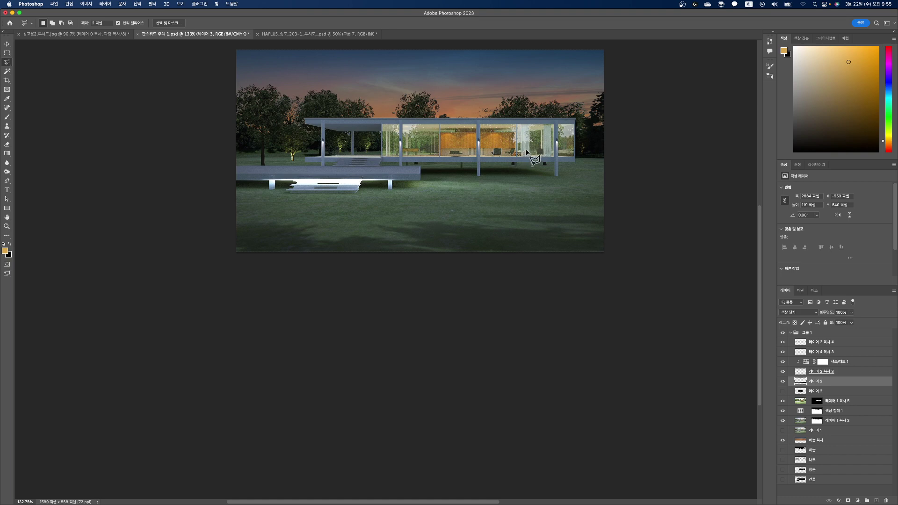
scroll(536, 154, down, 2)
scroll(538, 154, up, 4)
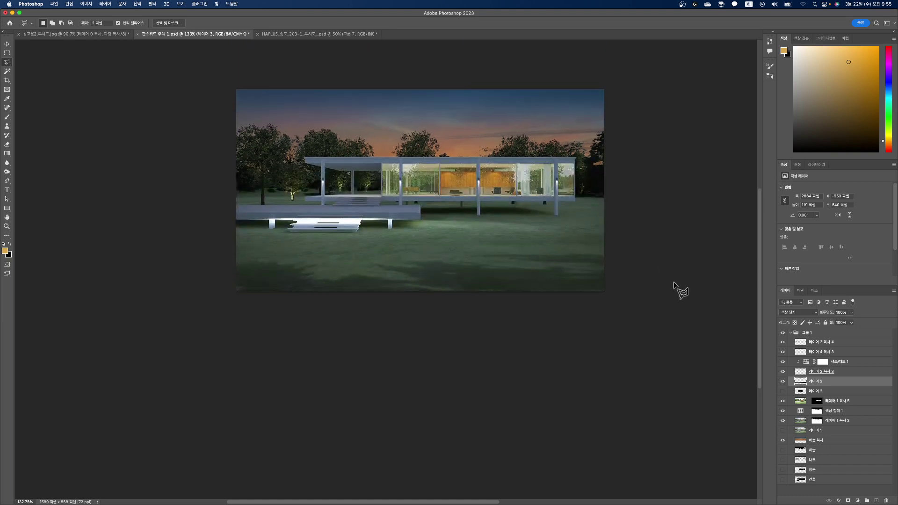
super+click(802, 480)
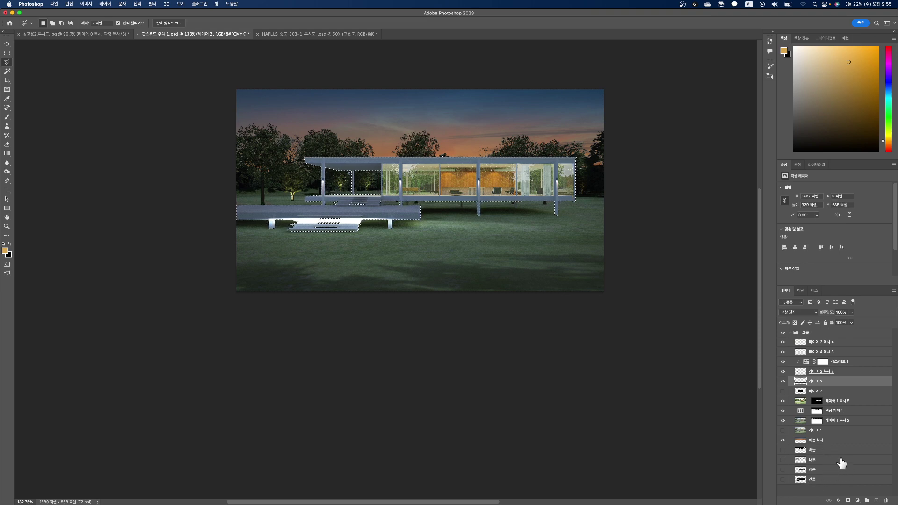
shift+super+click(821, 382)
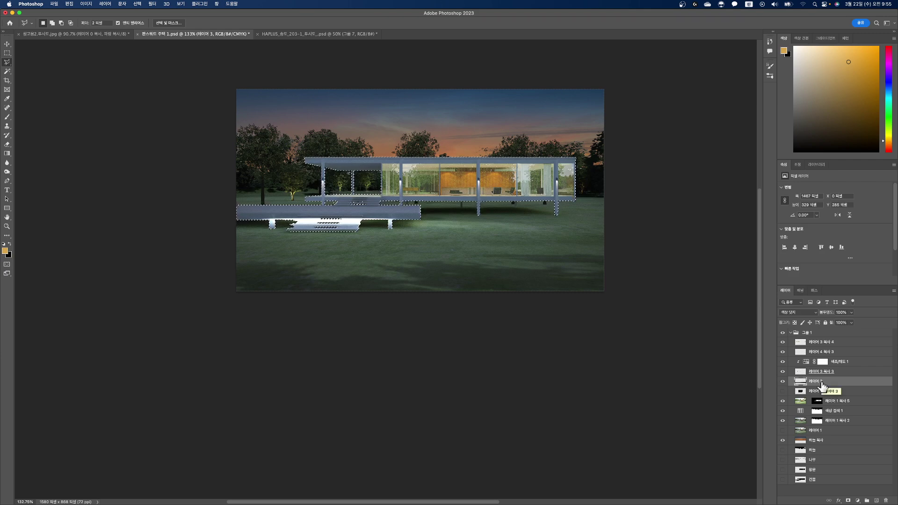
click(850, 501)
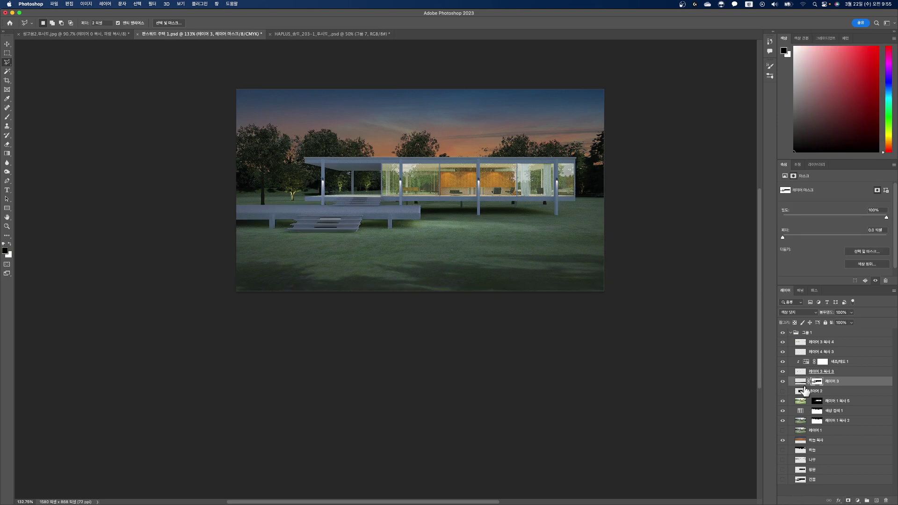
Unlink the mask and shift the light strip slightly down to Y 549 px under the terrace, with its fill (칠) at 100%.
click(811, 384)
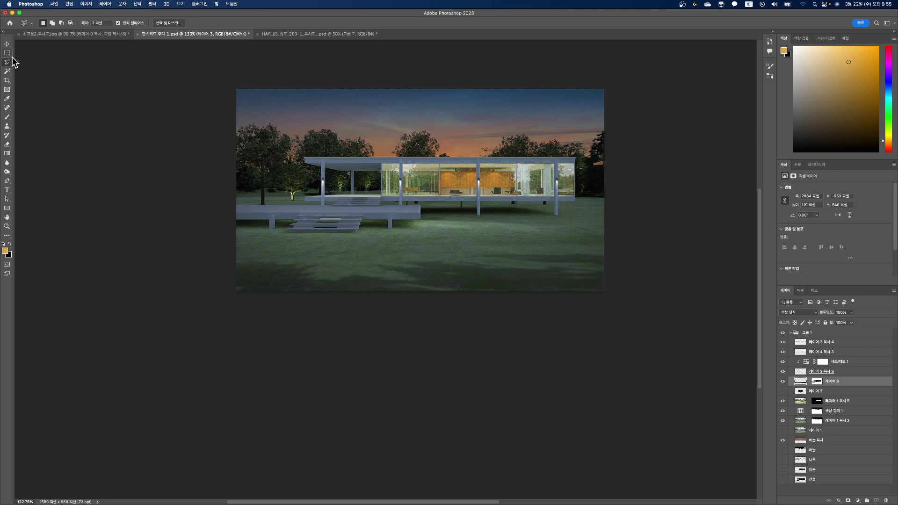
click(7, 44)
drag(328, 219, 326, 220)
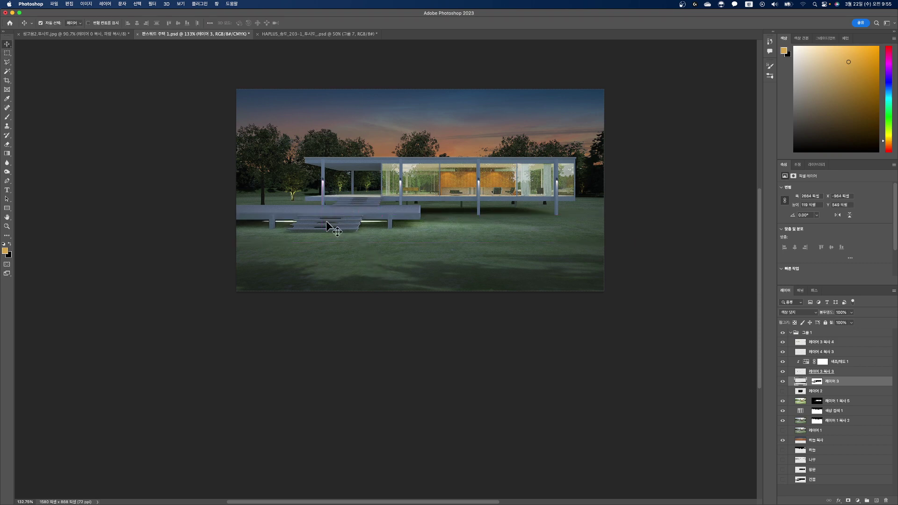
click(851, 323)
drag(845, 332, 854, 333)
Apply the Sharpen Edges filter (가장자리 선명하게) to the light strip layer.
click(149, 5)
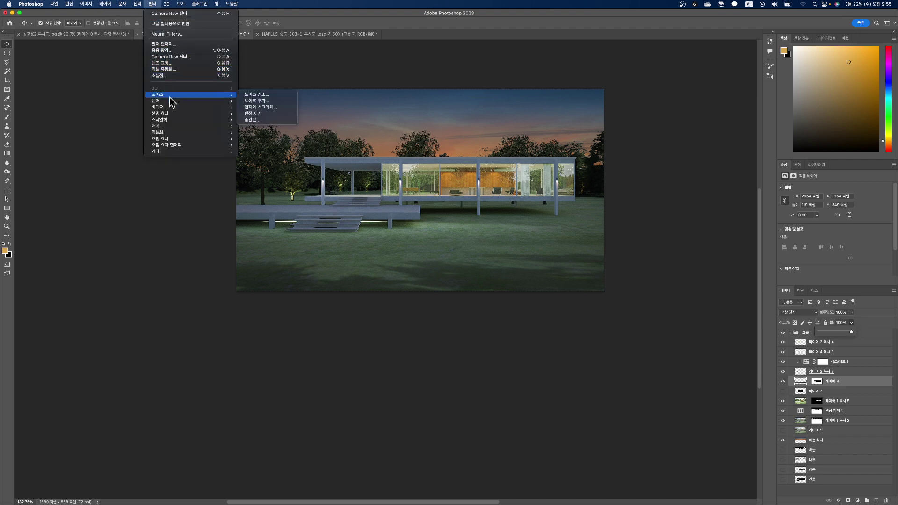
mouse_move(172, 111)
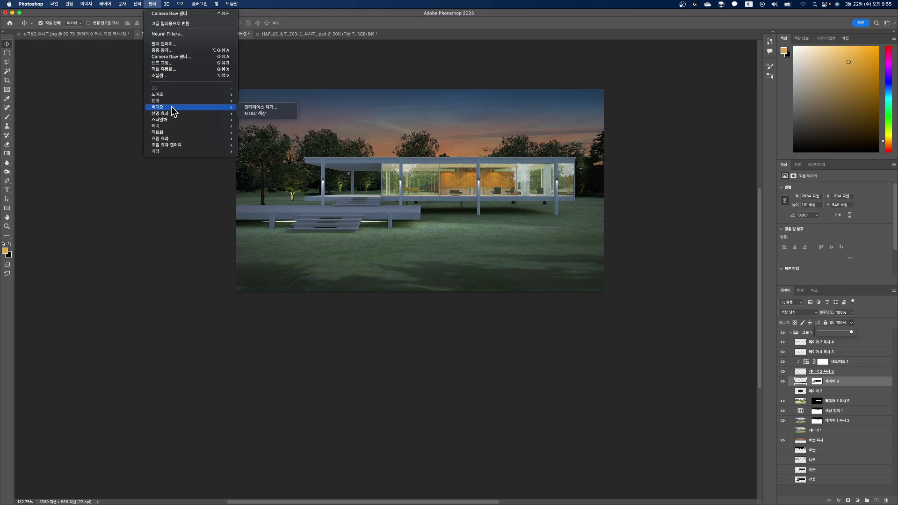
mouse_move(175, 96)
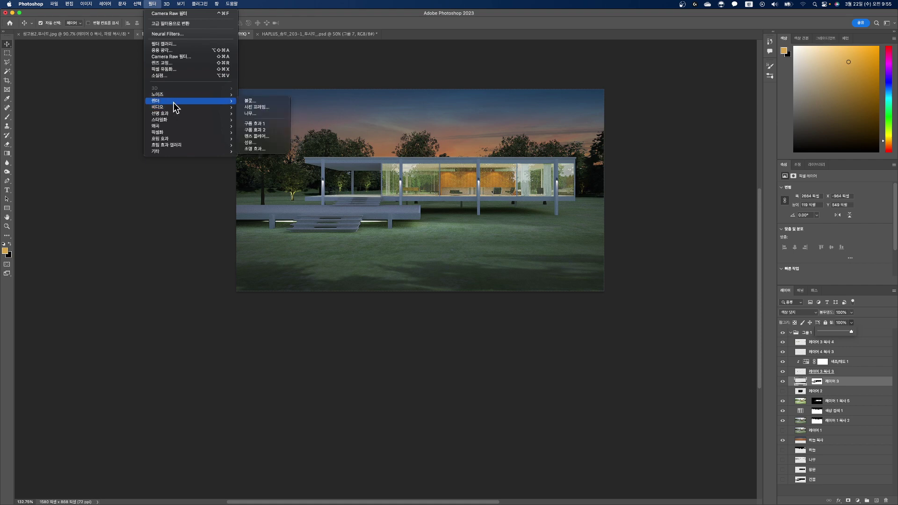
mouse_move(171, 113)
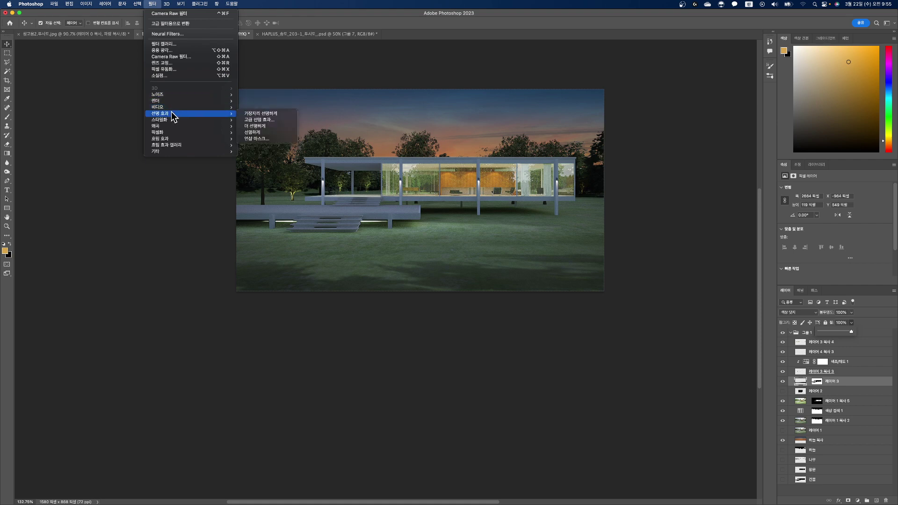
click(269, 115)
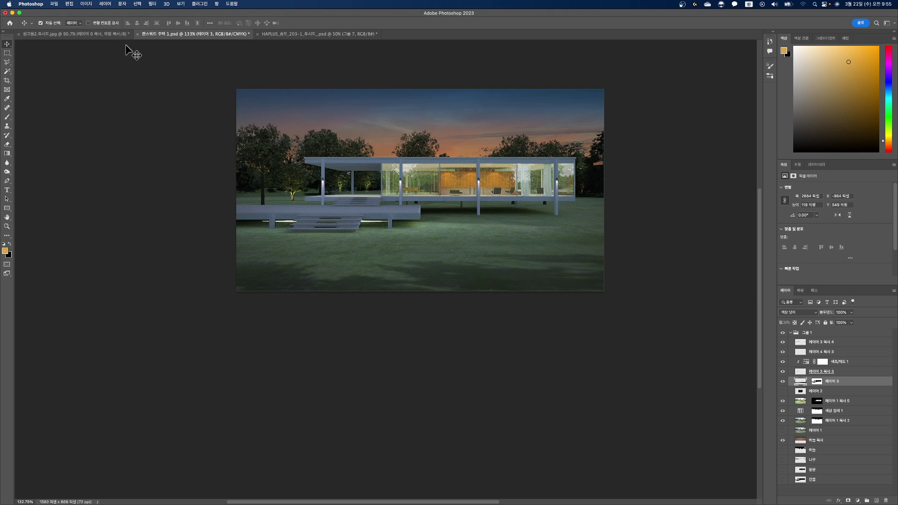
click(152, 4)
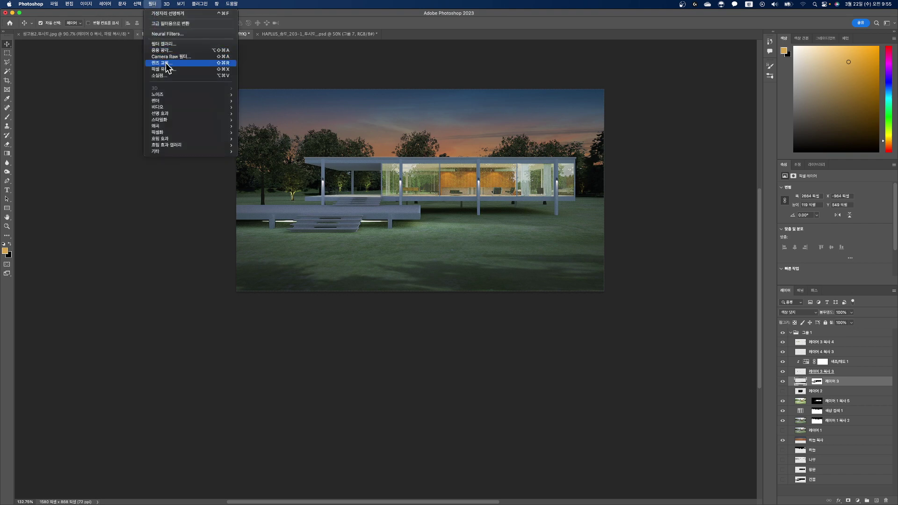
mouse_move(170, 115)
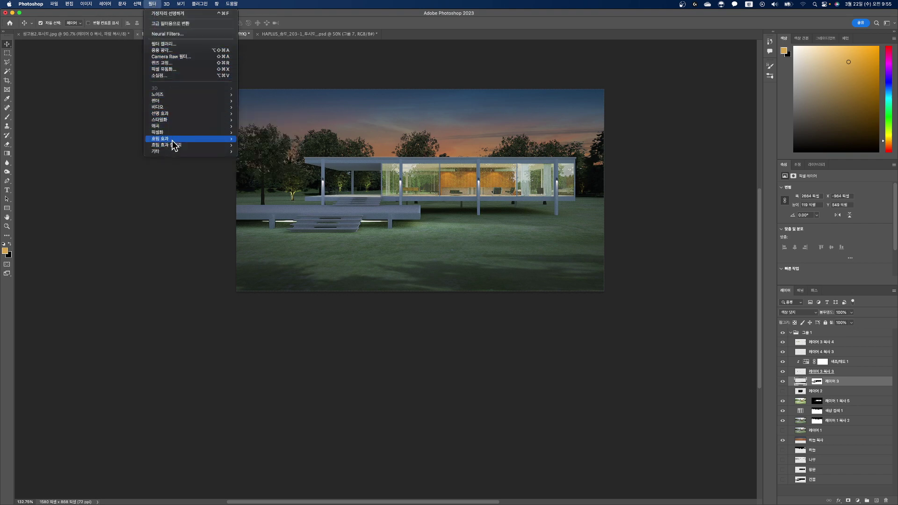
mouse_move(174, 139)
click(270, 139)
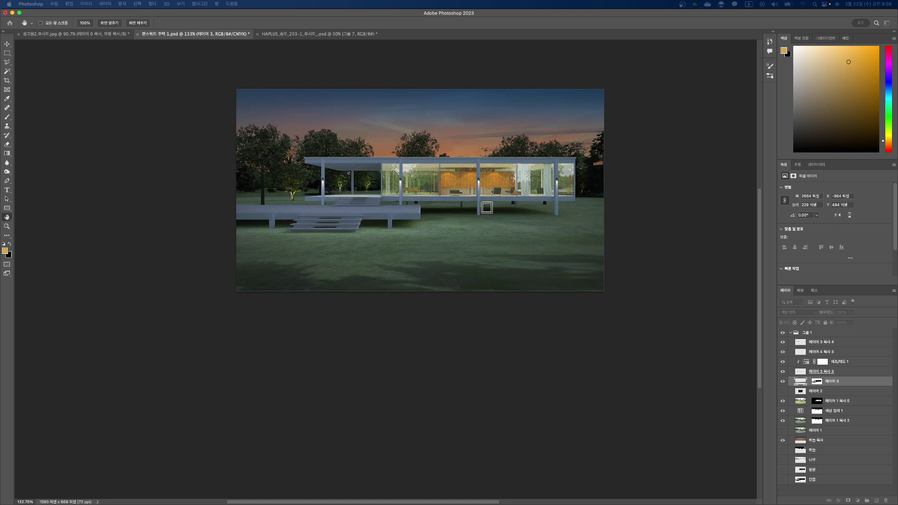
key(Return)
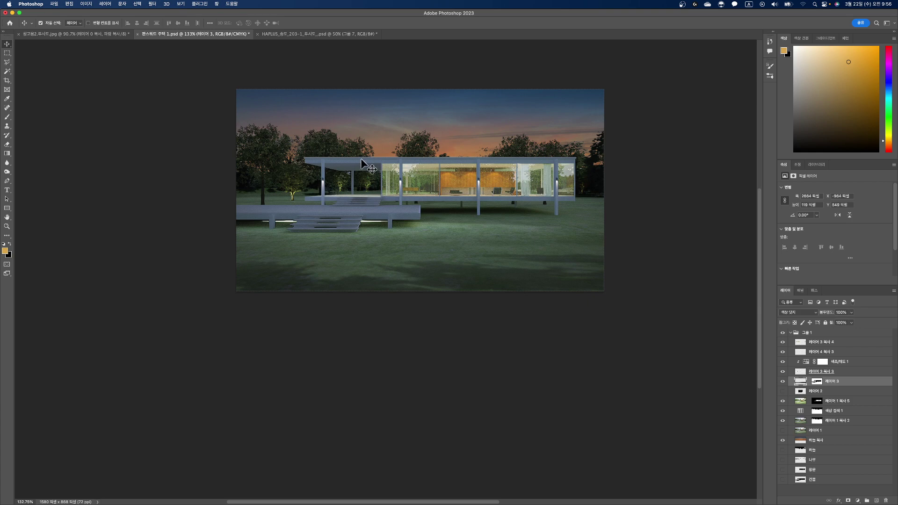
Apply a Gaussian Blur (가우시안 흐림 효과) with a radius of about 1.8 px to the light strip layer.
click(152, 3)
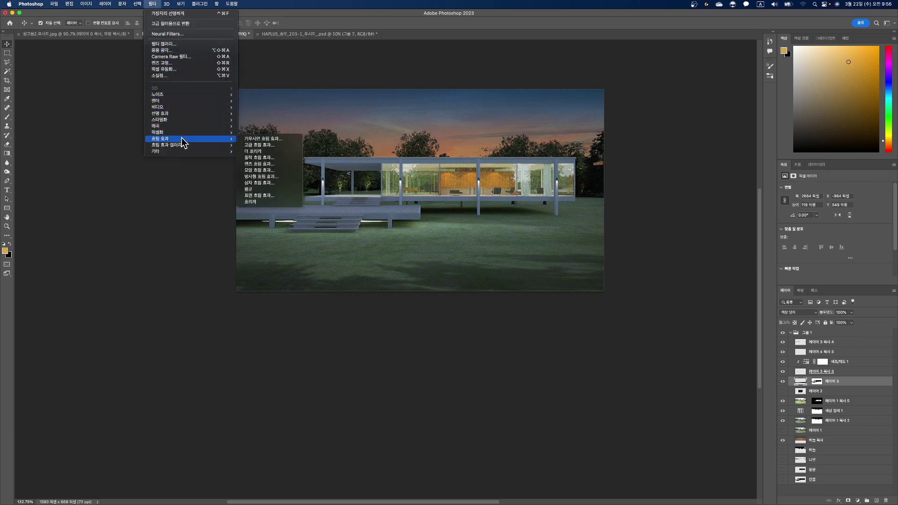
mouse_move(181, 139)
click(261, 143)
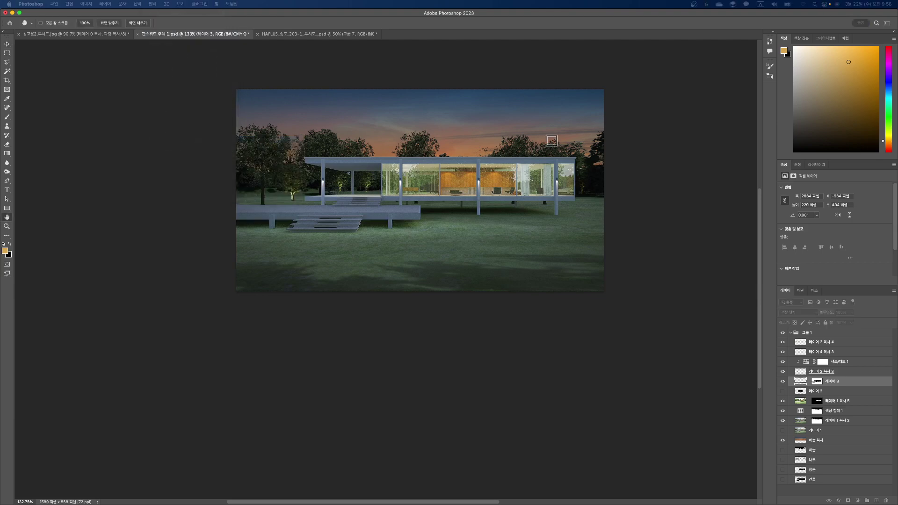
drag(708, 144, 517, 139)
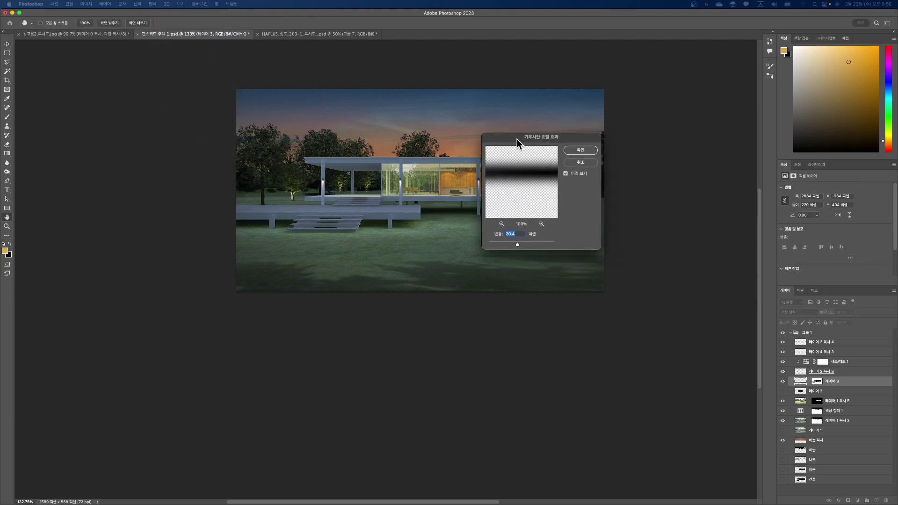
drag(514, 245, 493, 247)
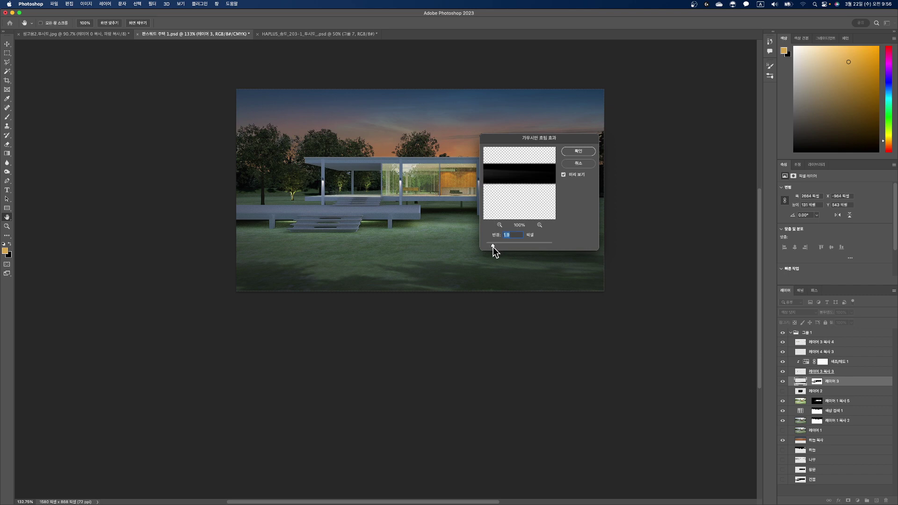
click(579, 152)
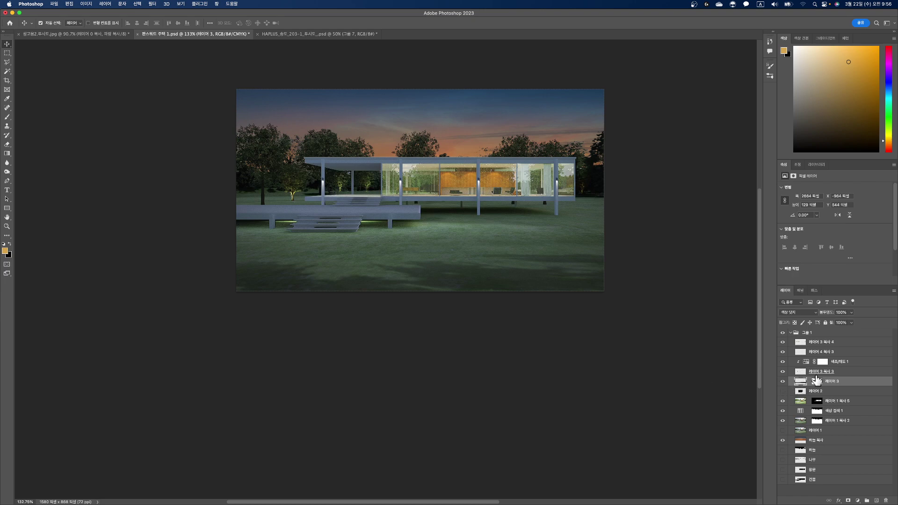
Stretch the light strip vertically to about 343 px tall and shift it up to Y 503 px under the terrace.
key(super+t)
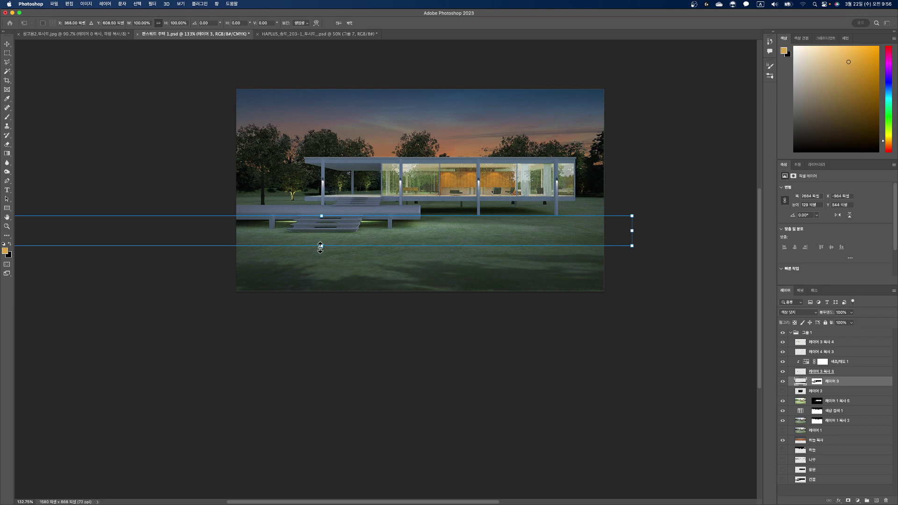
drag(316, 248, 317, 299)
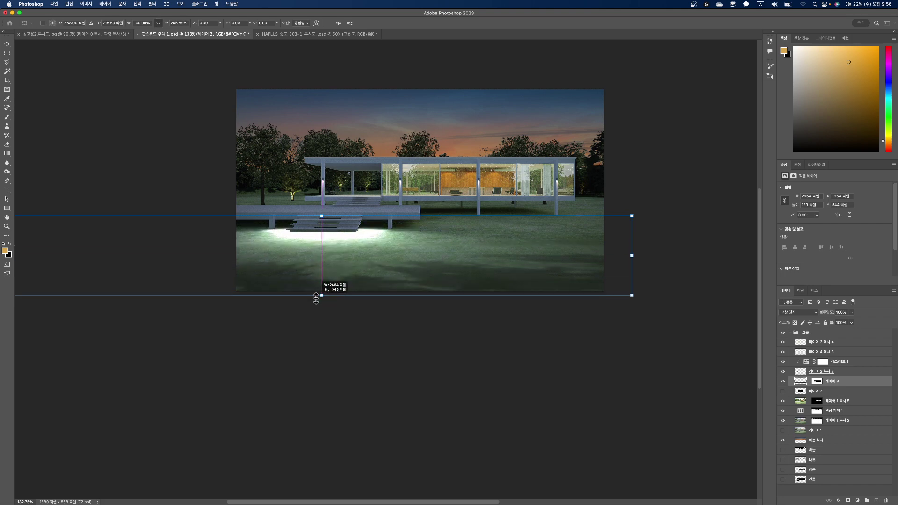
key(Return)
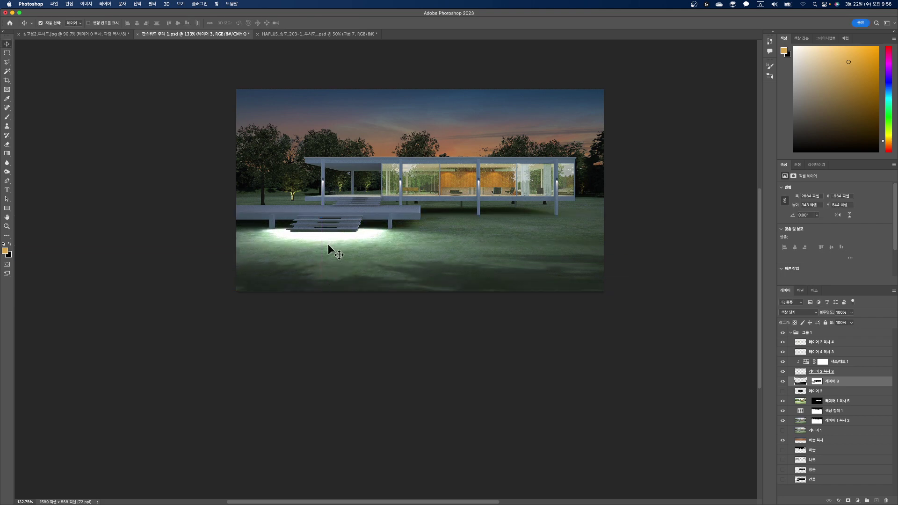
drag(335, 238, 335, 228)
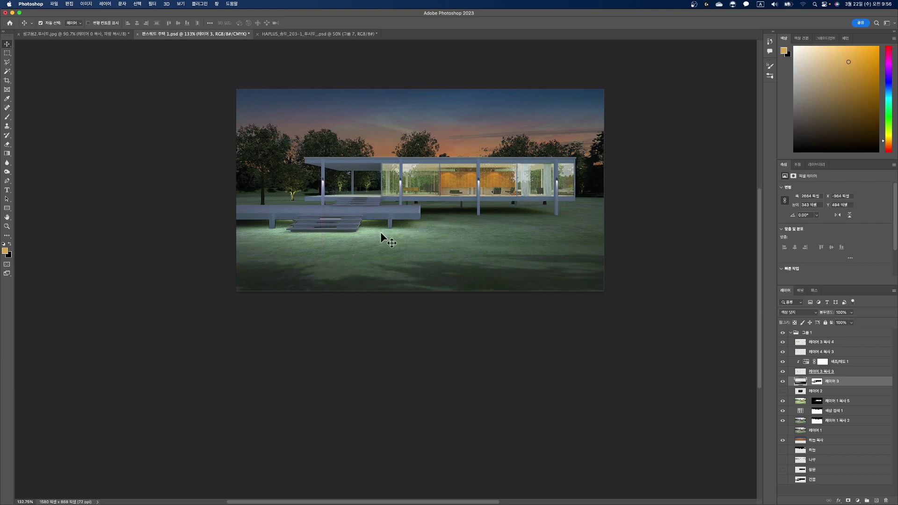
drag(370, 224, 369, 228)
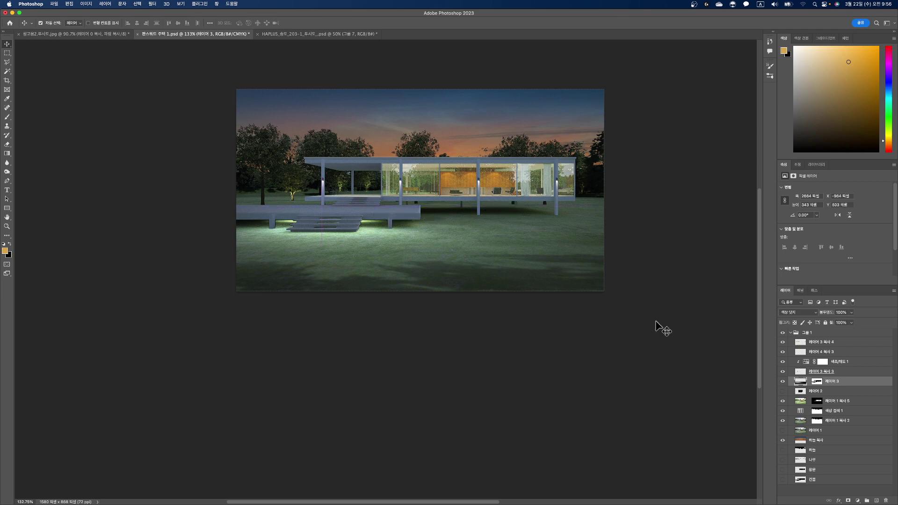
Set the light strip's fill (칠) to 99% and duplicate it beneath the main house at X -373, Y 375 px with 63% fill.
click(852, 323)
drag(846, 333, 851, 332)
drag(374, 224, 510, 191)
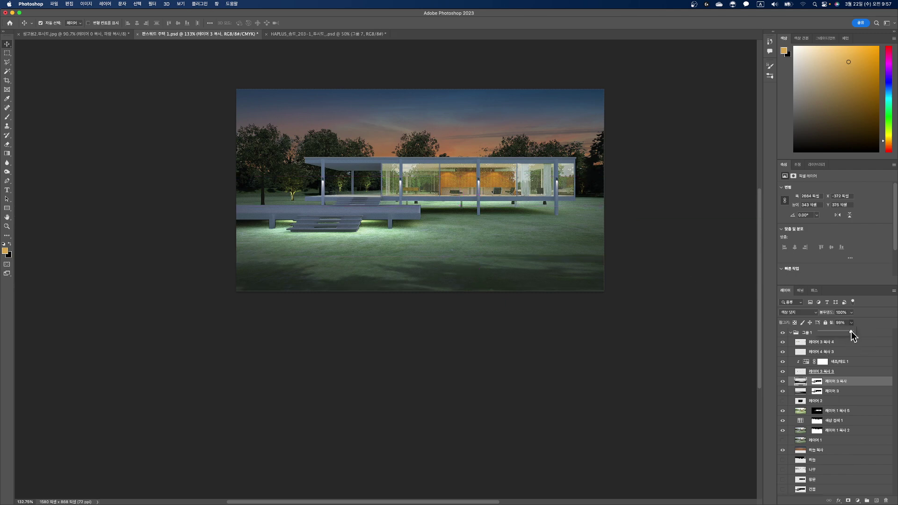
drag(838, 332, 837, 333)
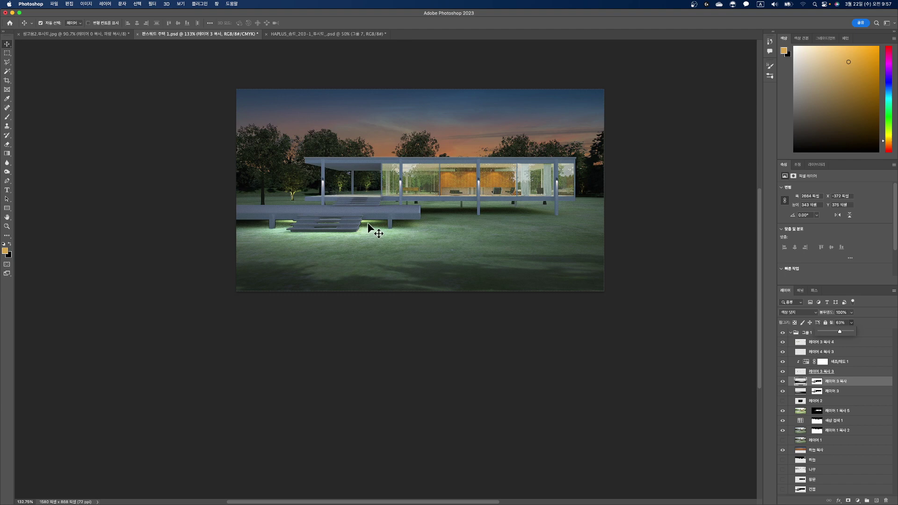
Enlarge the original terrace light strip on 레이어 3 to about 2701 px wide and 822 px tall.
click(800, 392)
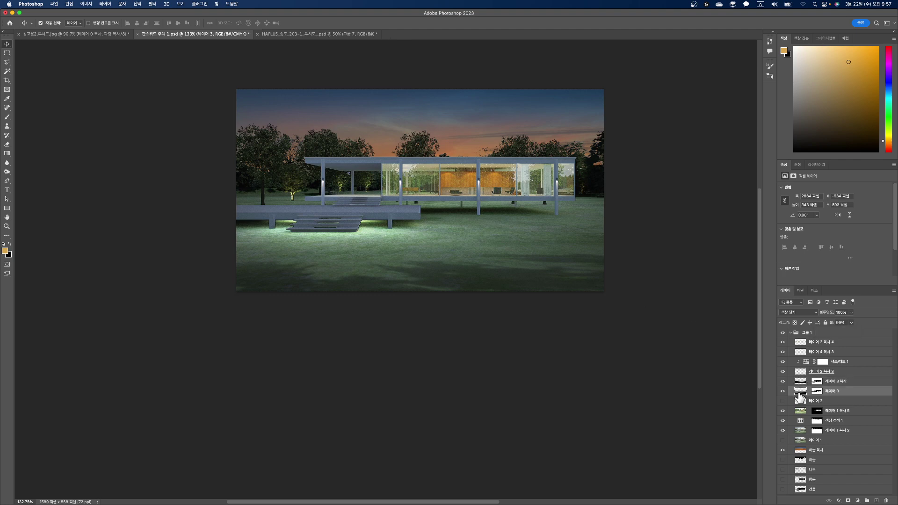
key(super+t)
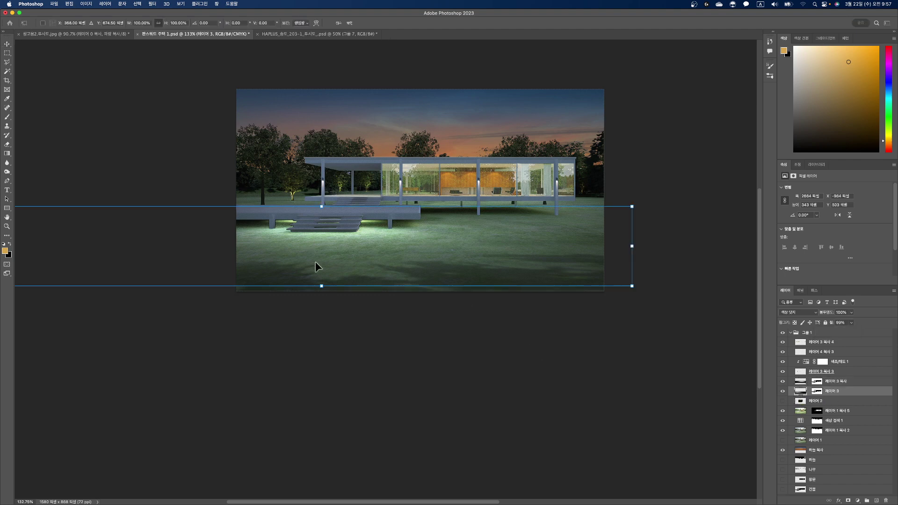
drag(321, 288, 311, 403)
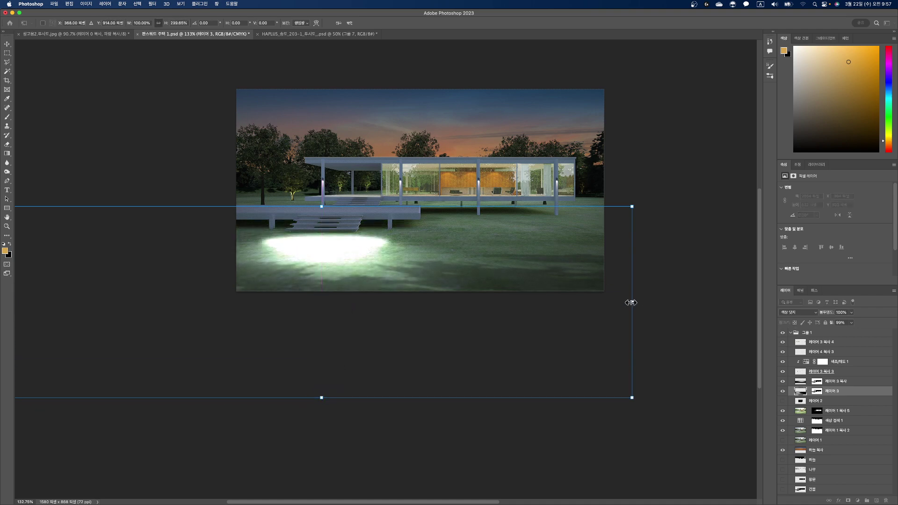
drag(633, 302, 640, 302)
key(Return)
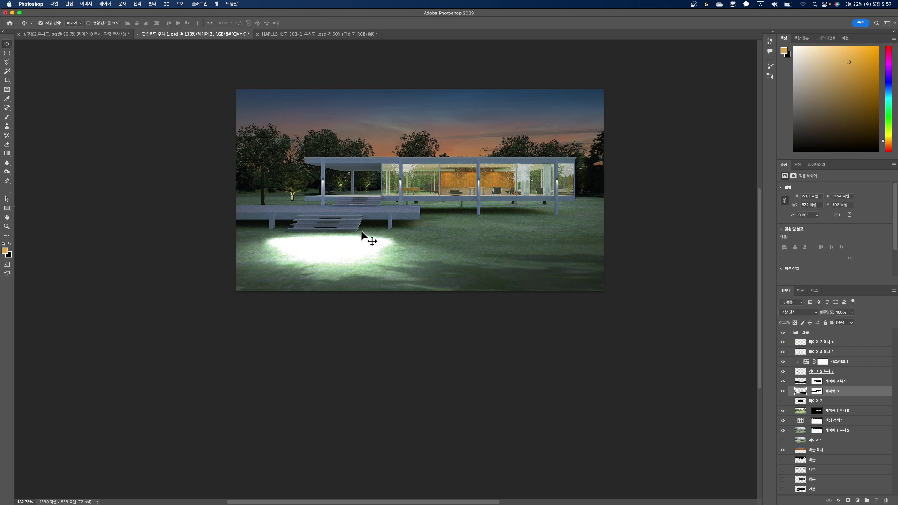
mouse_move(360, 230)
mouse_down()
mouse_move(350, 242)
mouse_move(349, 233)
mouse_up()
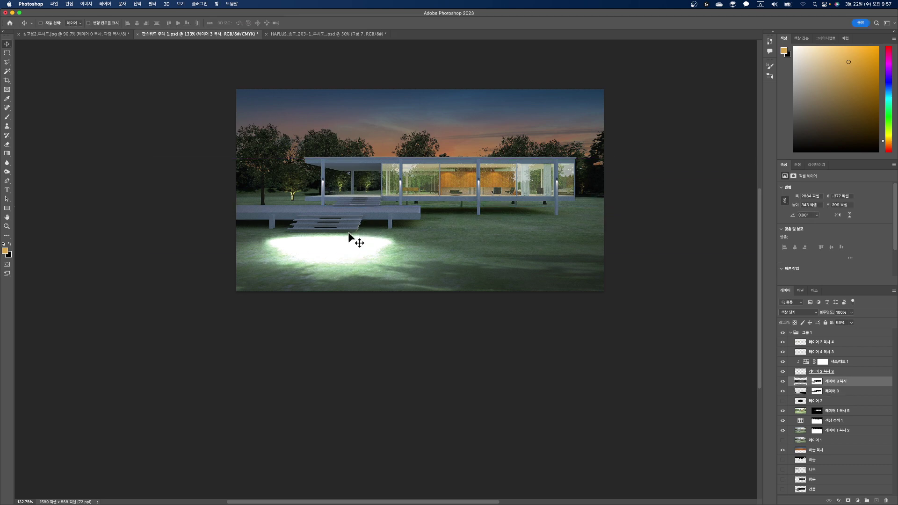
click(801, 392)
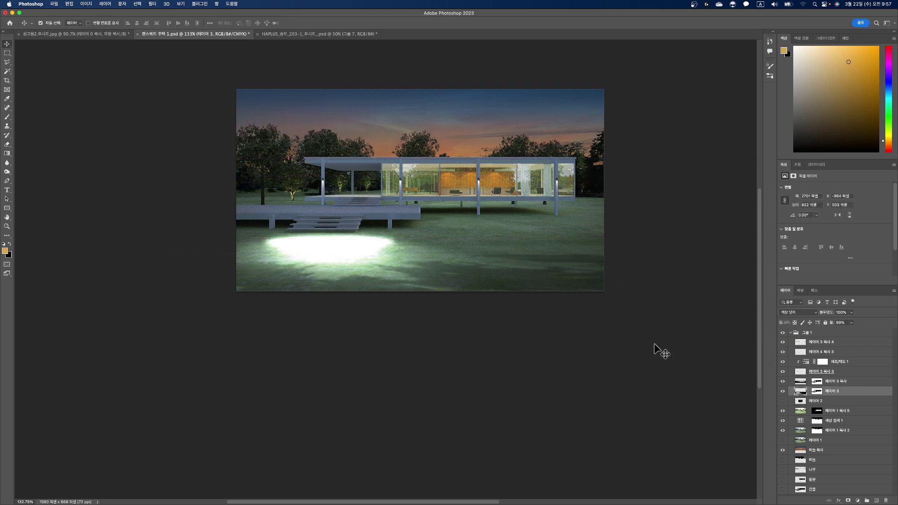
click(347, 237)
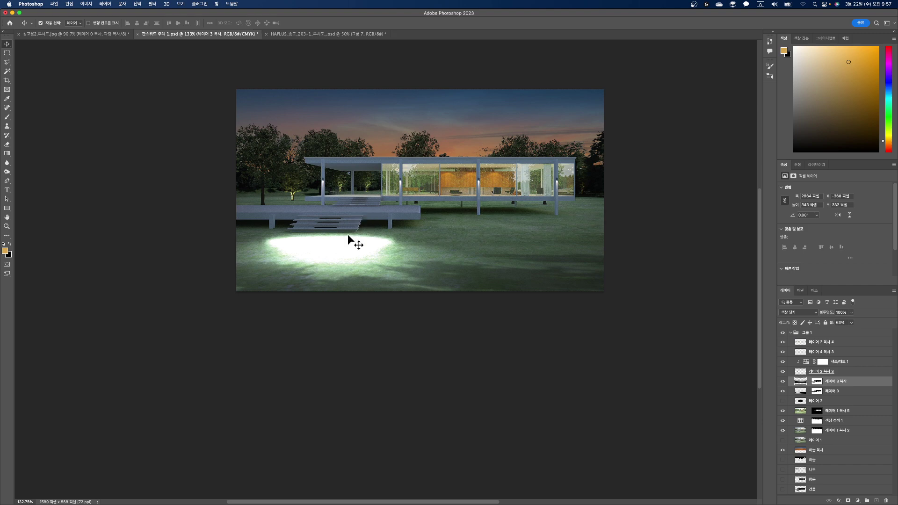
drag(347, 233, 362, 236)
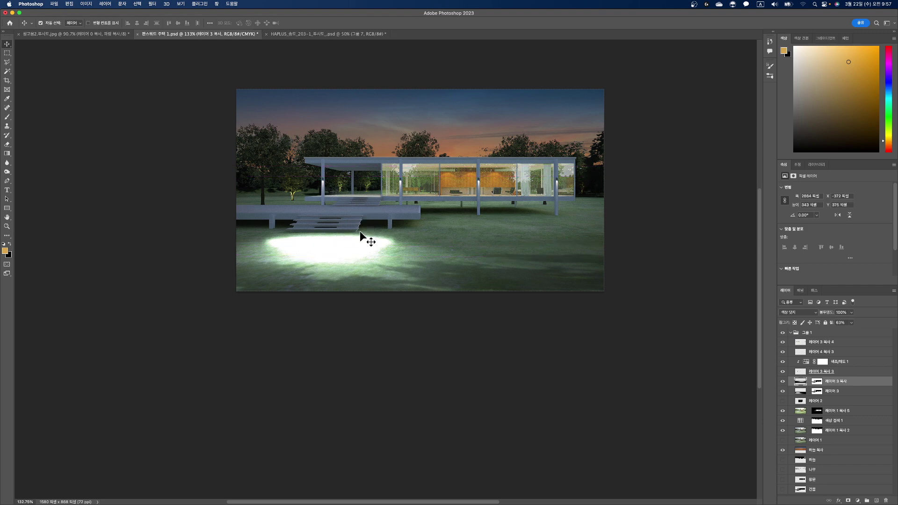
click(801, 392)
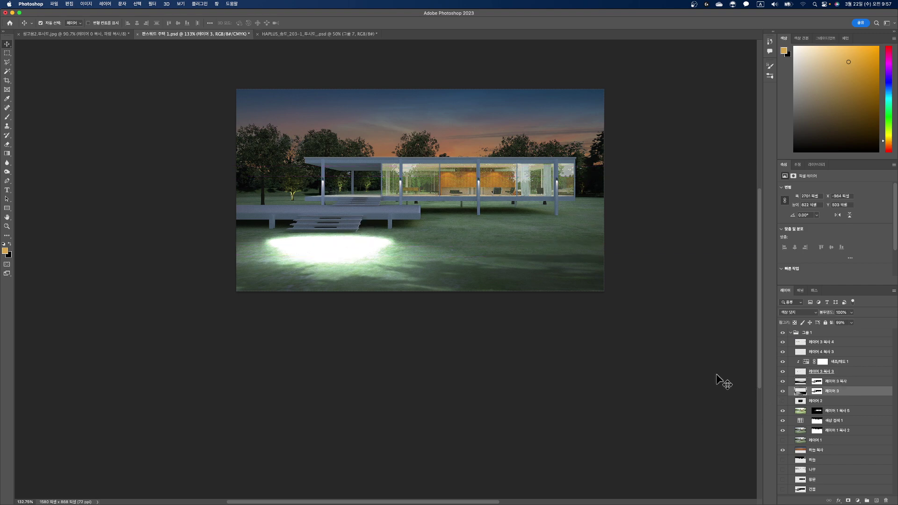
click(343, 249)
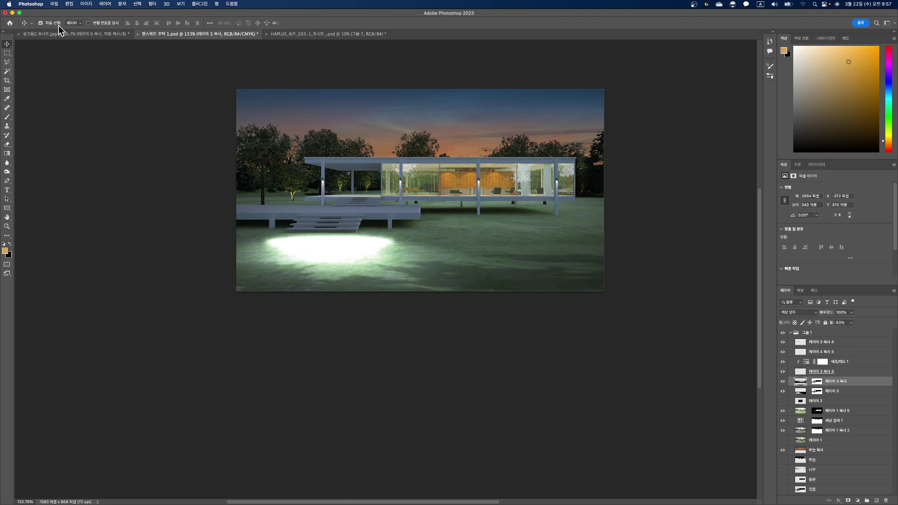
With layer auto-select (자동 선택) off, move the terrace light to X -953, Y 388 px and the house light to X -351, Y 360 px.
click(41, 23)
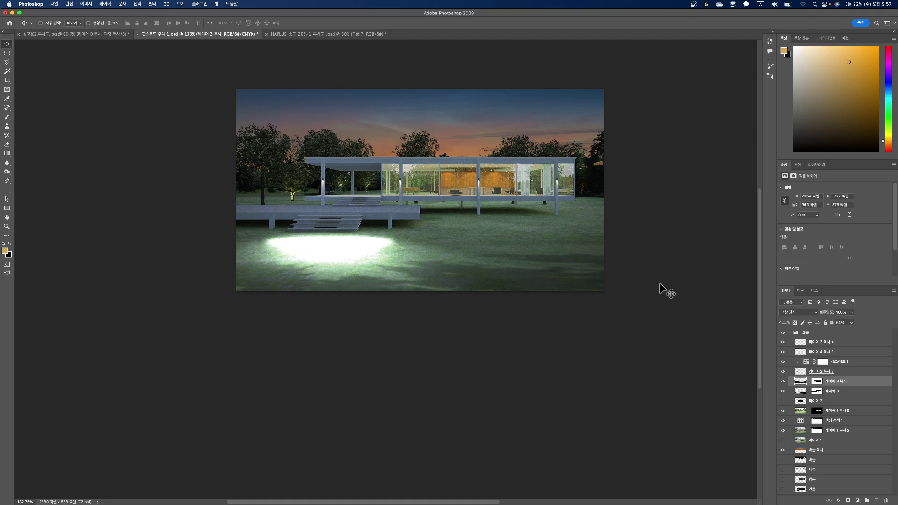
click(801, 392)
drag(338, 248, 341, 223)
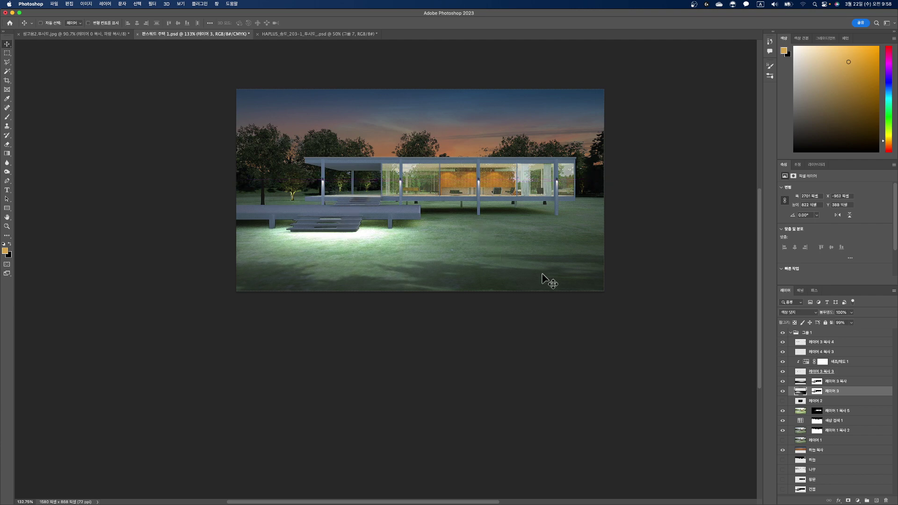
click(800, 382)
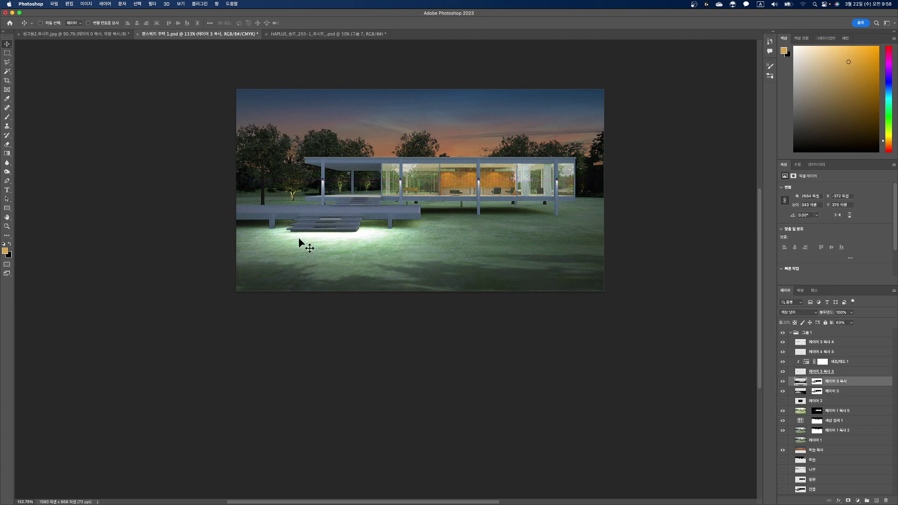
mouse_move(332, 234)
mouse_down()
mouse_move(341, 223)
mouse_move(337, 231)
mouse_up()
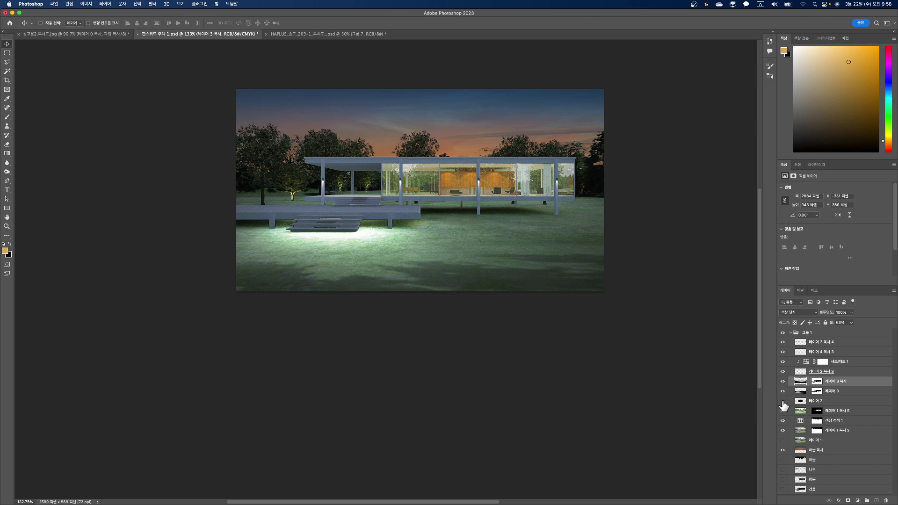
Compare the image with the terrace light hidden and shown, and nudge that light to X -940, Y 379 px.
click(804, 392)
click(782, 392)
click(782, 392)
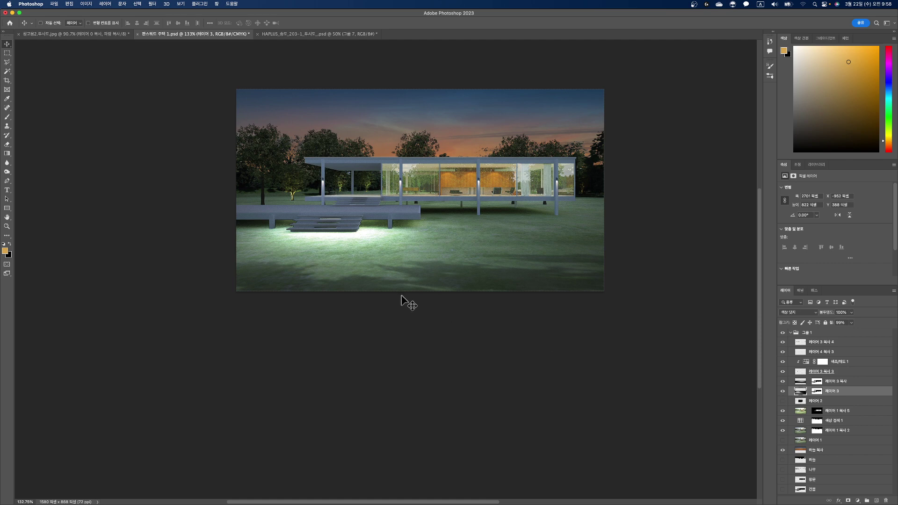
mouse_move(362, 234)
mouse_down()
mouse_move(371, 201)
mouse_move(367, 227)
mouse_up()
Scale the terrace light proportionally to 49.8% and place it beside the steps at X -201, Y 494 px.
key(super+t)
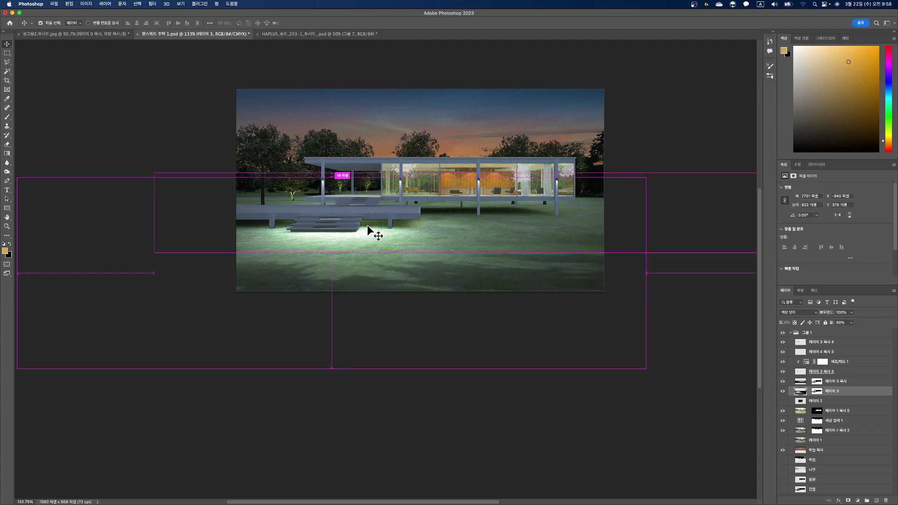
drag(332, 371, 332, 274)
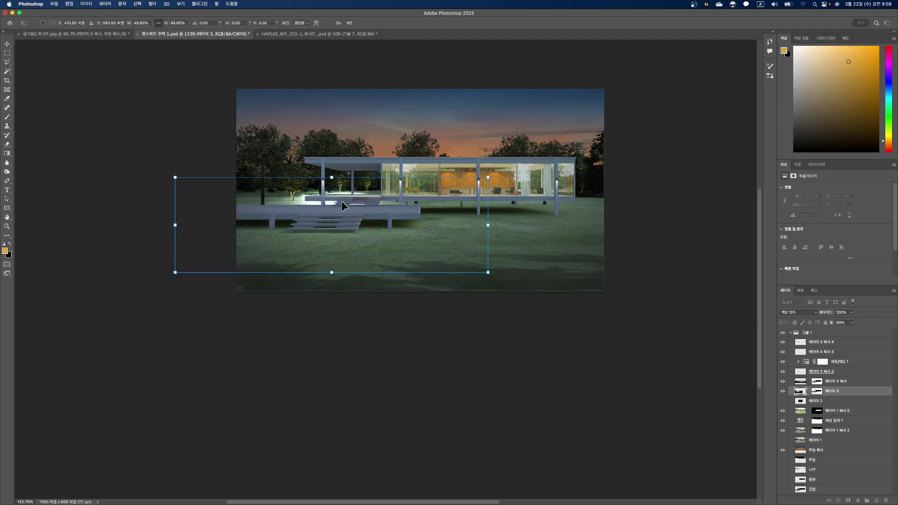
drag(342, 201, 362, 223)
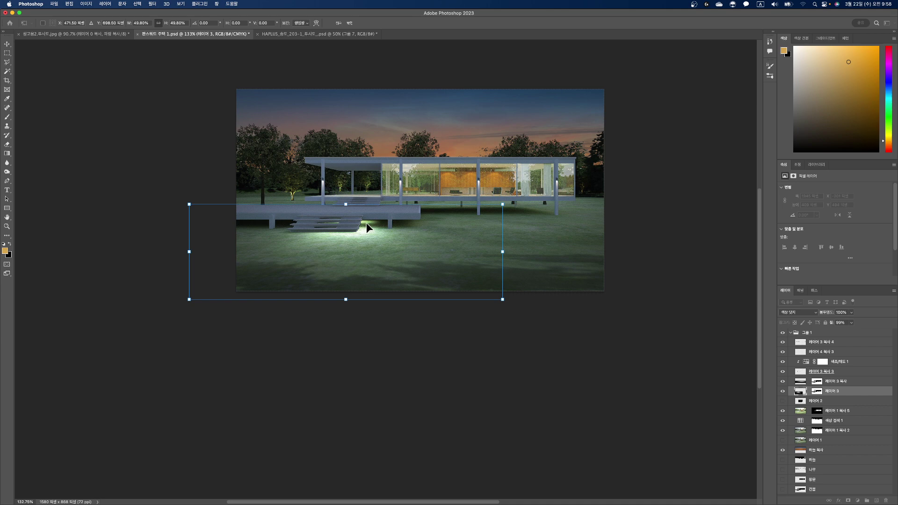
key(Return)
click(362, 222)
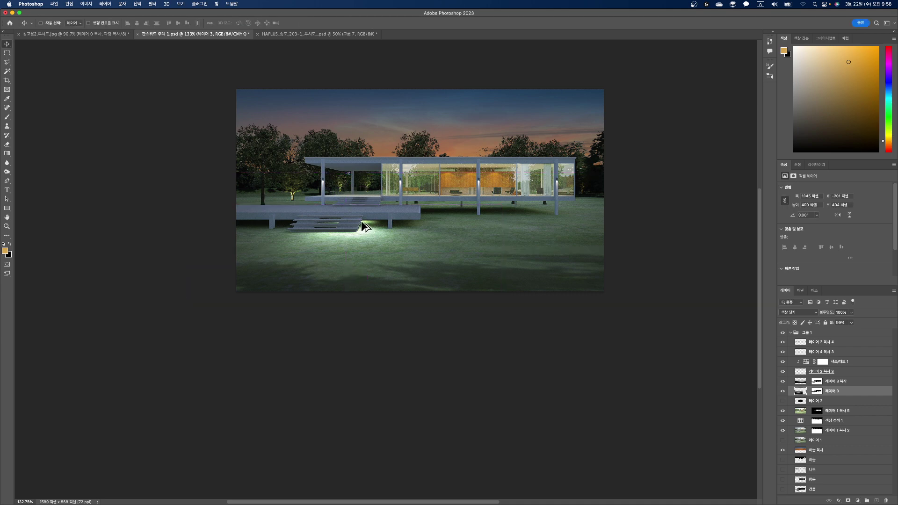
Try a duplicate of the small terrace light on the other side of the steps and delete the copy.
drag(363, 224, 285, 215)
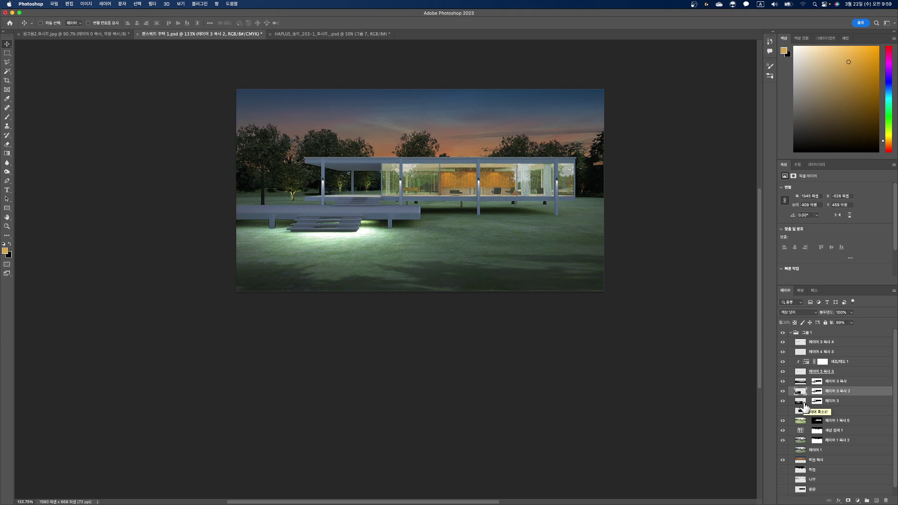
key(Delete)
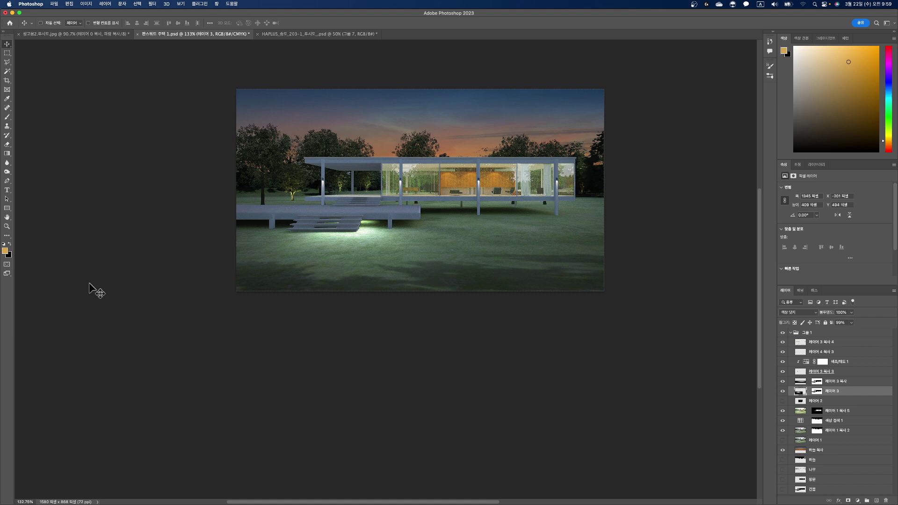
Set the foreground colour to a dark, muted greyish brown and return to the Move tool.
click(5, 252)
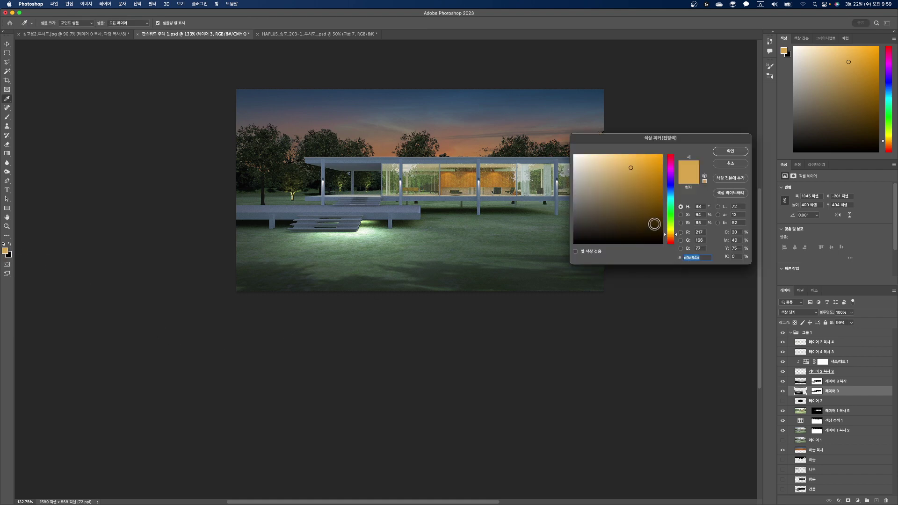
mouse_move(636, 209)
mouse_down()
mouse_move(611, 204)
mouse_move(604, 212)
mouse_up()
click(732, 155)
key(v)
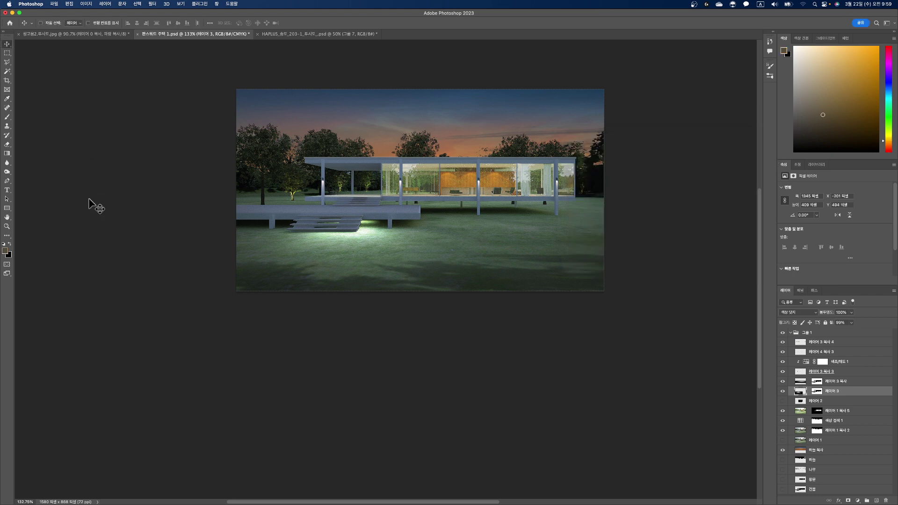
Marquee-select a sky area about 1098 × 197 px above the house and add a new layer on top for a gradient.
click(7, 53)
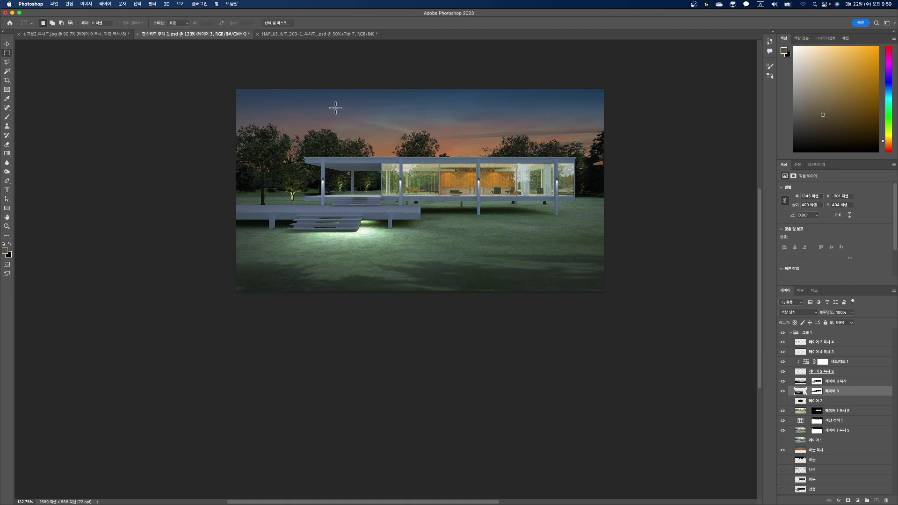
drag(300, 104, 555, 150)
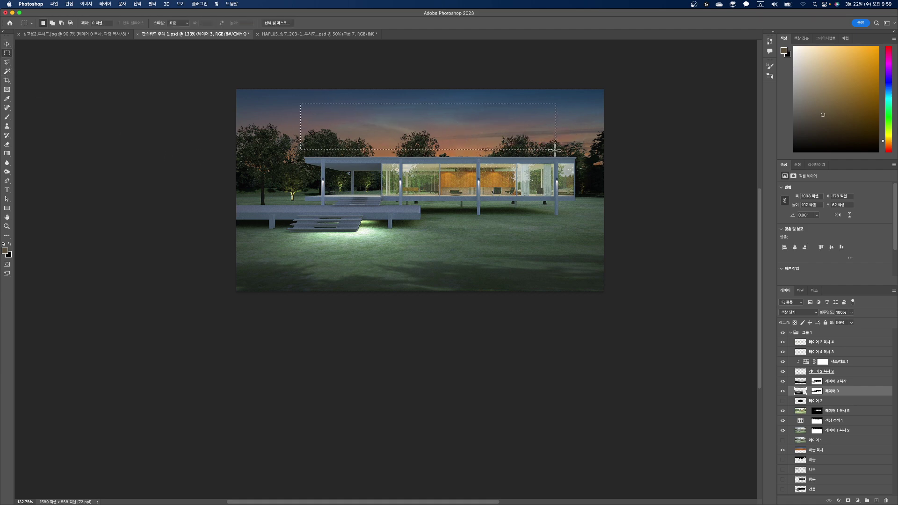
click(8, 154)
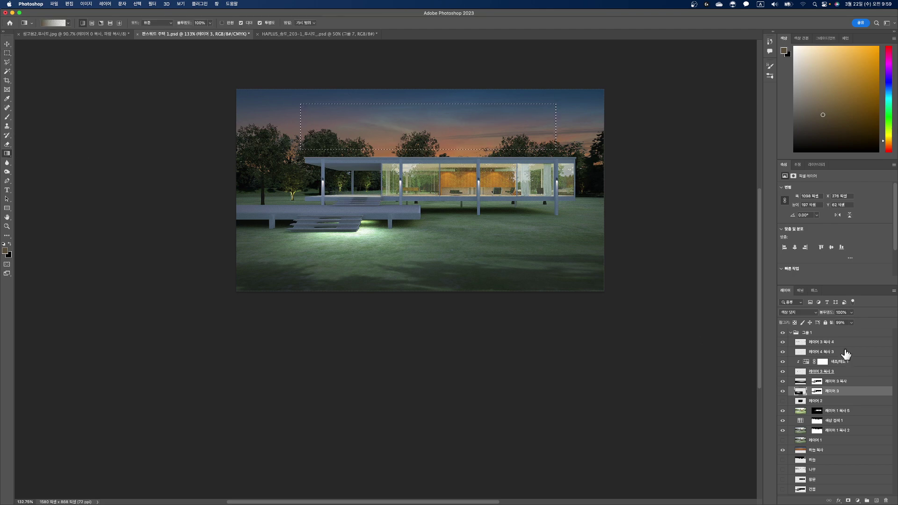
click(831, 342)
click(876, 500)
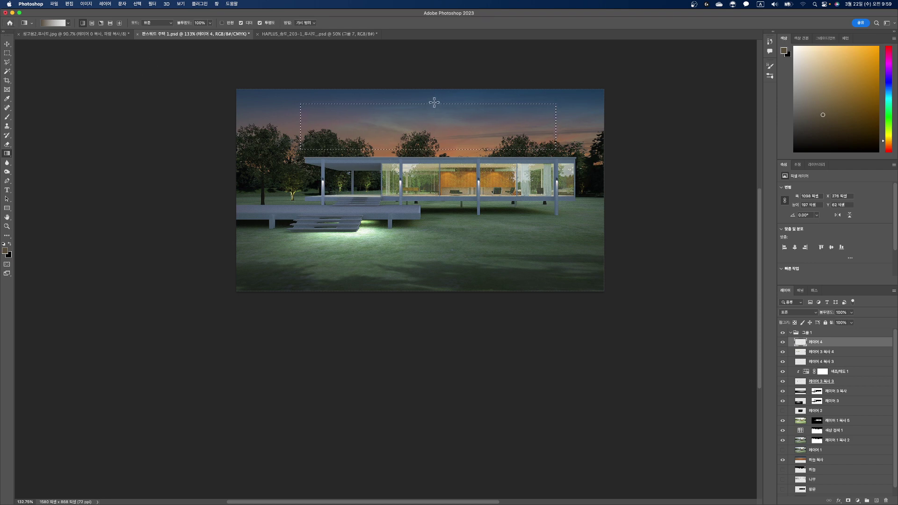
Try a vertical gradient in Color Dodge mode over the lawn, and undo back to the empty selected area.
drag(434, 102, 434, 157)
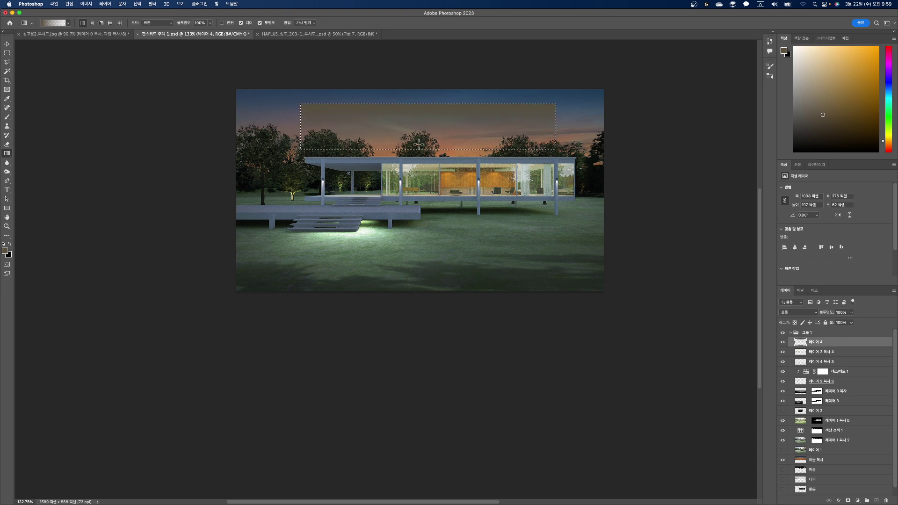
click(812, 312)
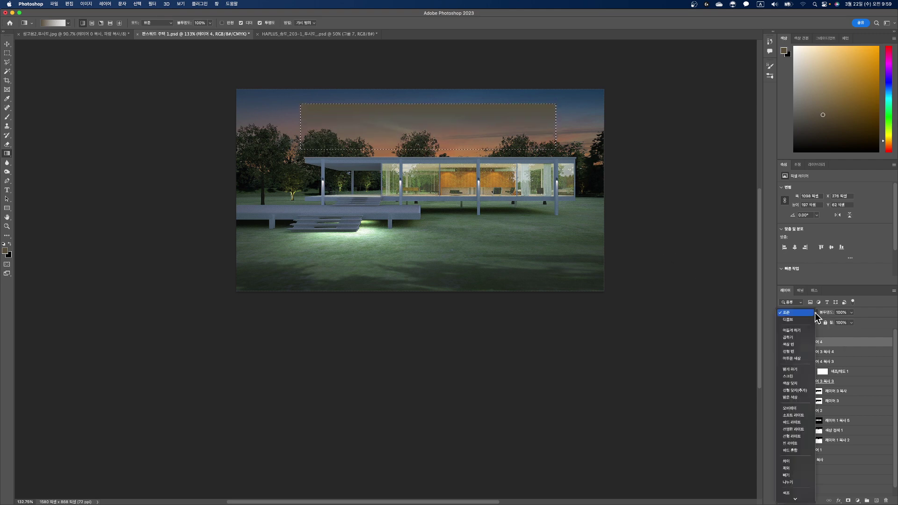
click(800, 387)
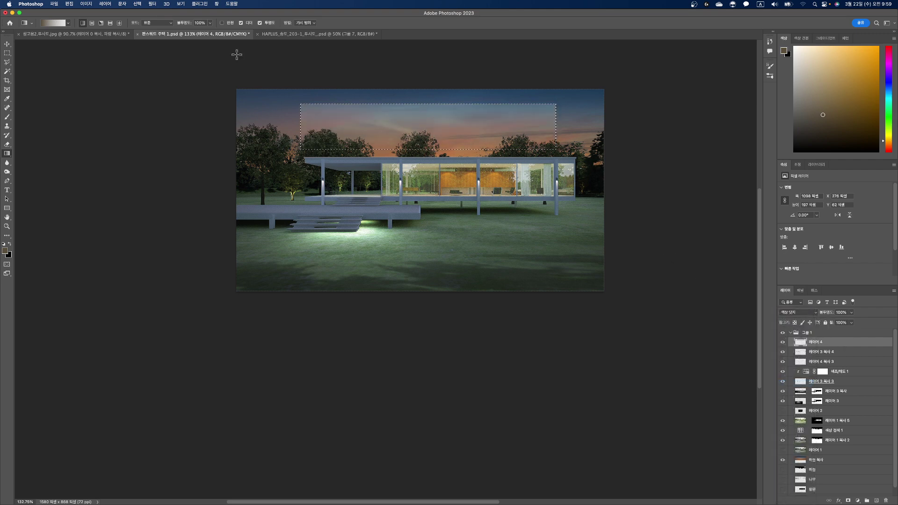
click(8, 45)
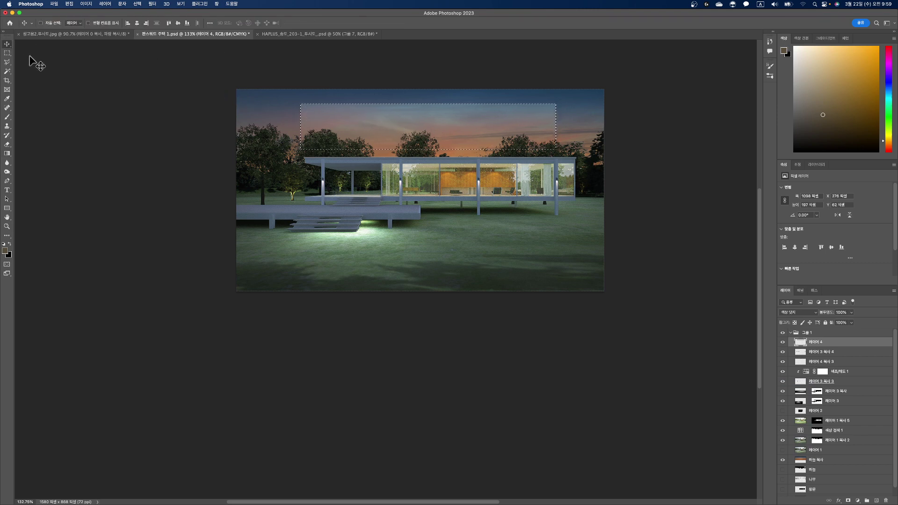
key(super)
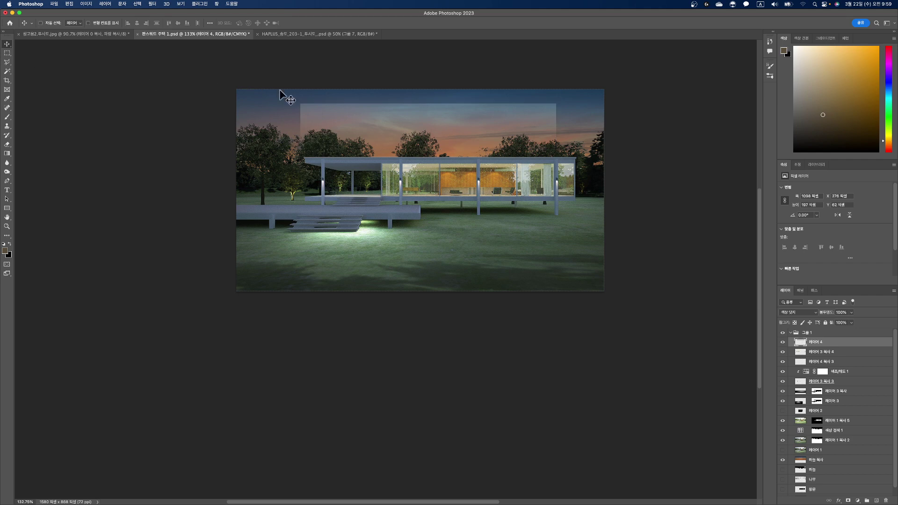
drag(414, 122, 400, 232)
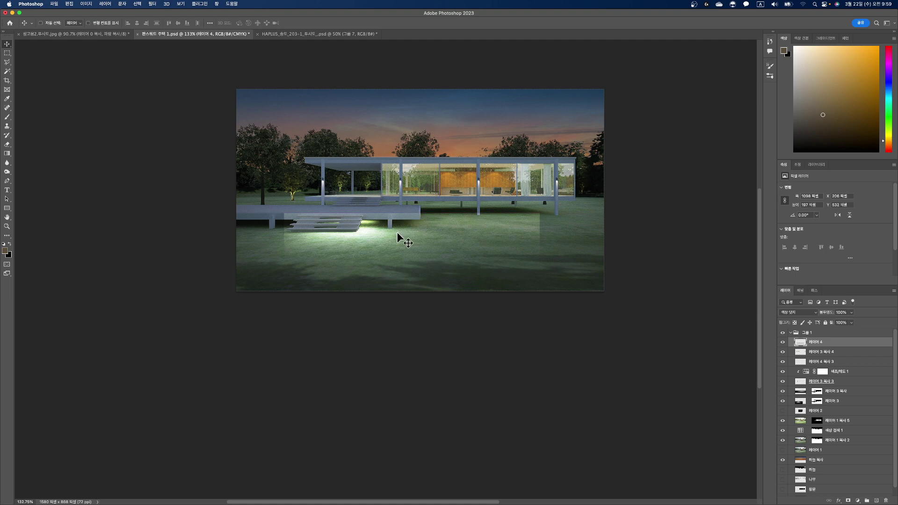
key(super+z)
key(super+z)
key(super+z)
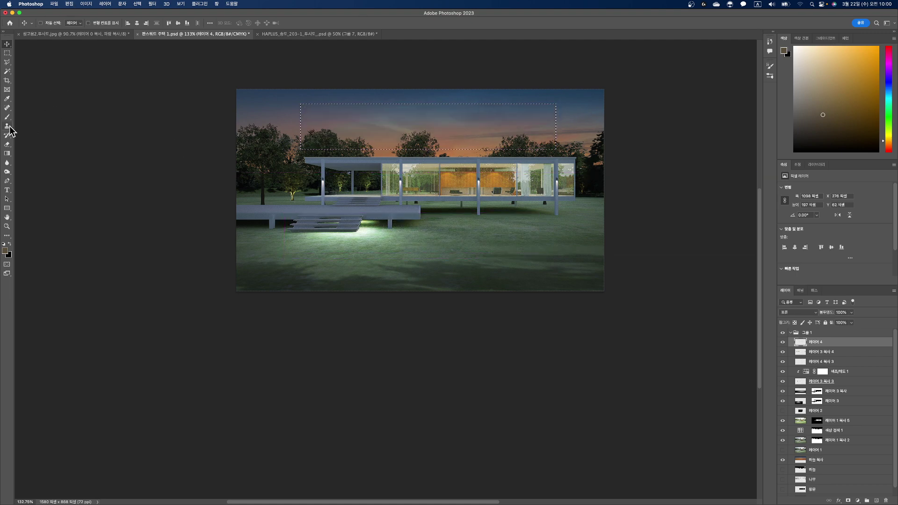
Fill the selected sky area with a short top-down gradient, copy it to its own layer and hide the original.
click(7, 152)
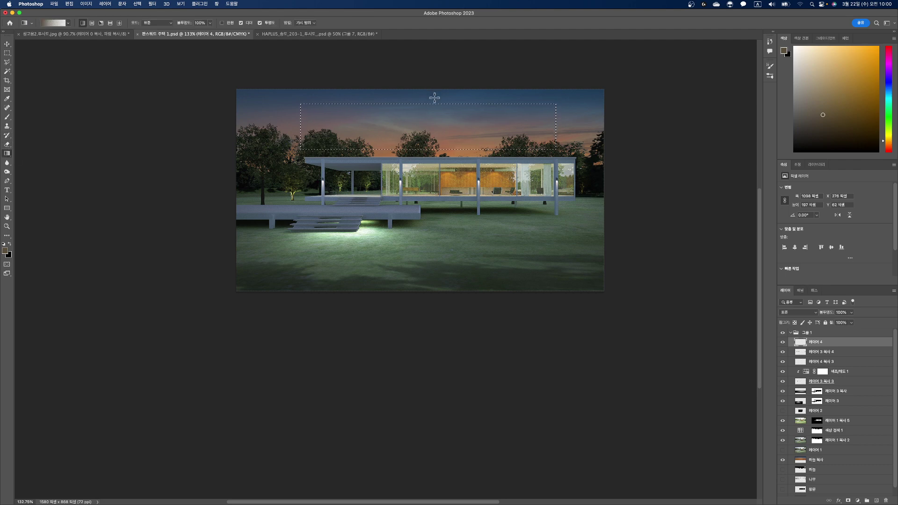
drag(433, 93, 434, 103)
drag(435, 143, 435, 147)
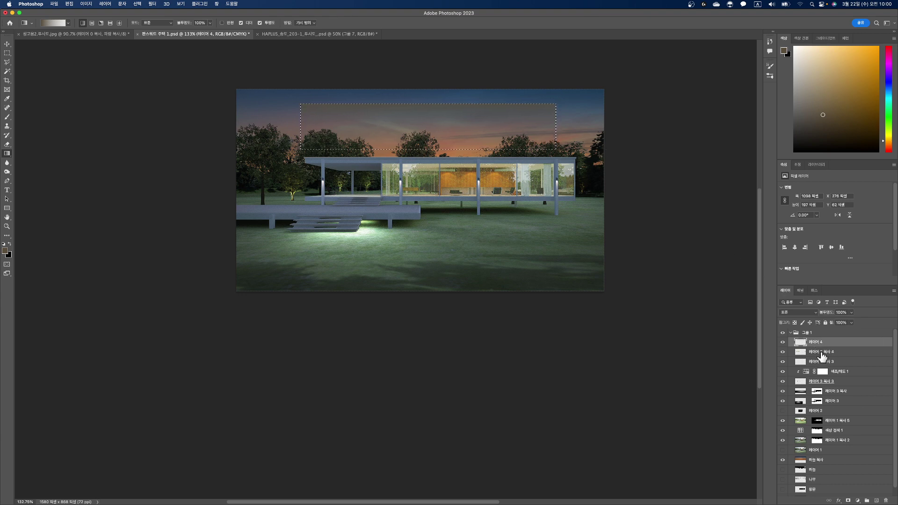
key(ctrl+j)
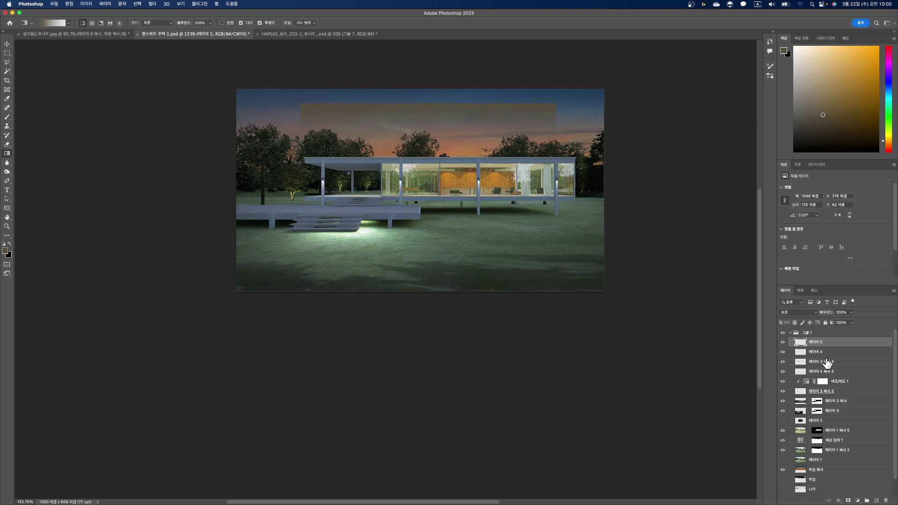
click(782, 351)
Fit the gradient copy along the house's roof fascia at 105.74% width and 13.71% height, centred at X 875.50, Y 311 px.
key(ctrl+t)
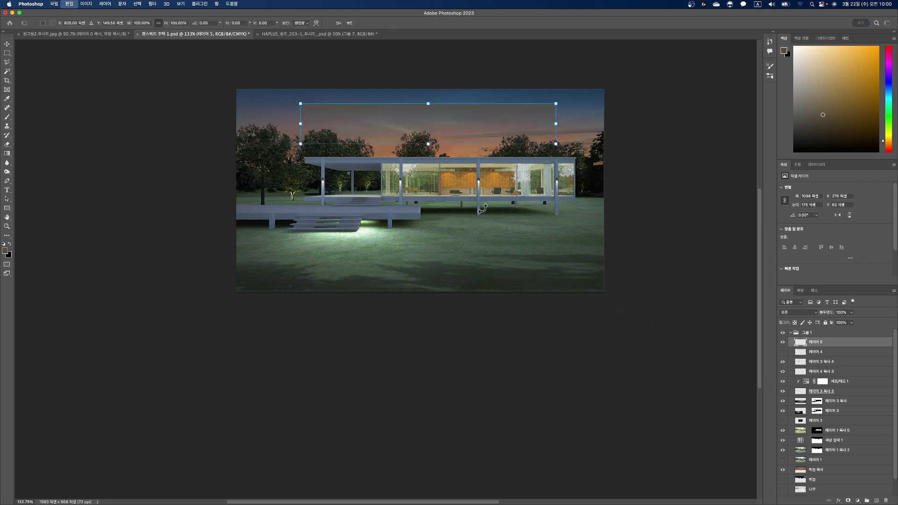
drag(453, 113, 459, 169)
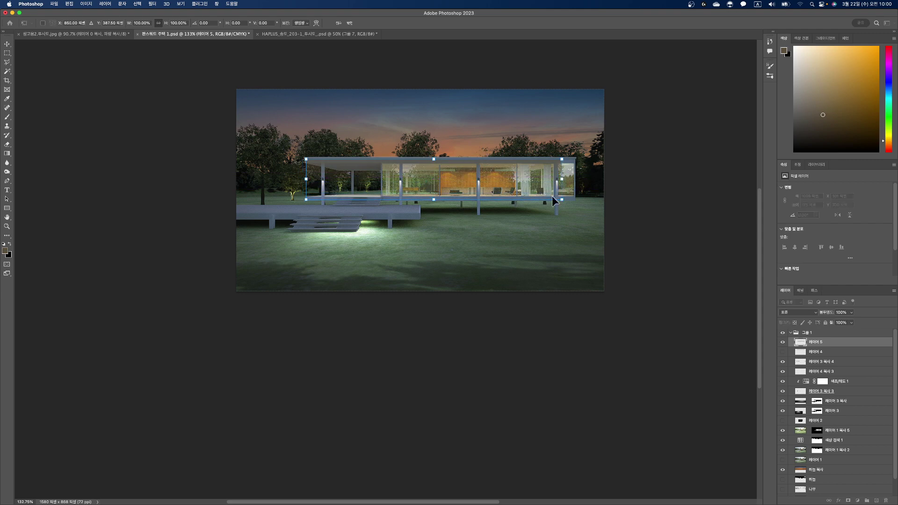
drag(562, 179, 576, 181)
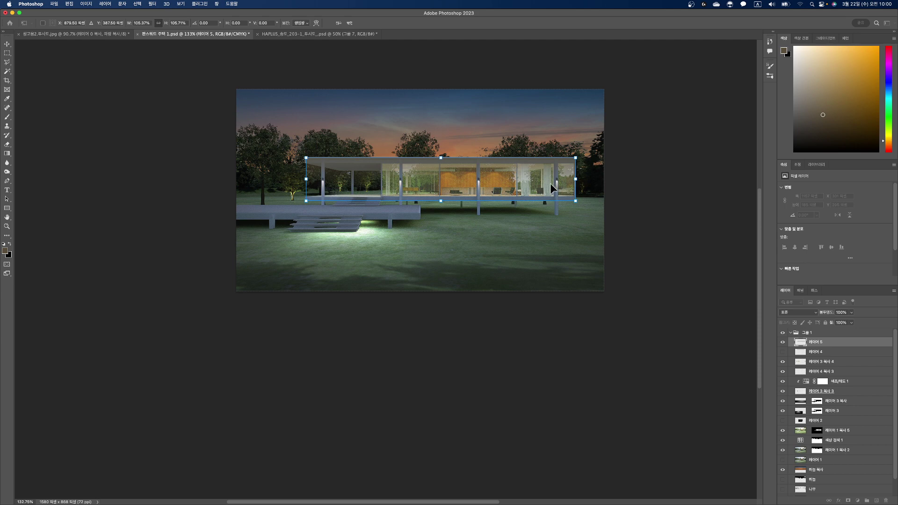
drag(440, 201, 445, 164)
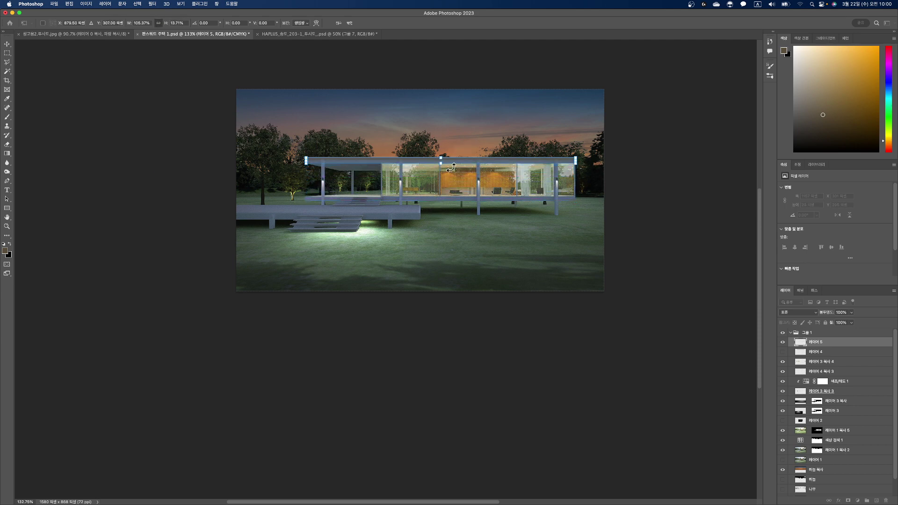
scroll(463, 163, up, 5)
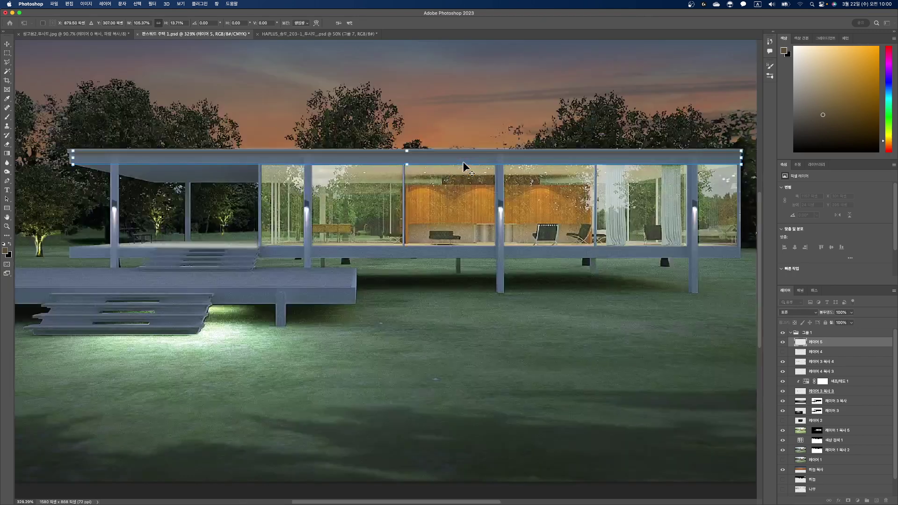
drag(474, 162, 475, 161)
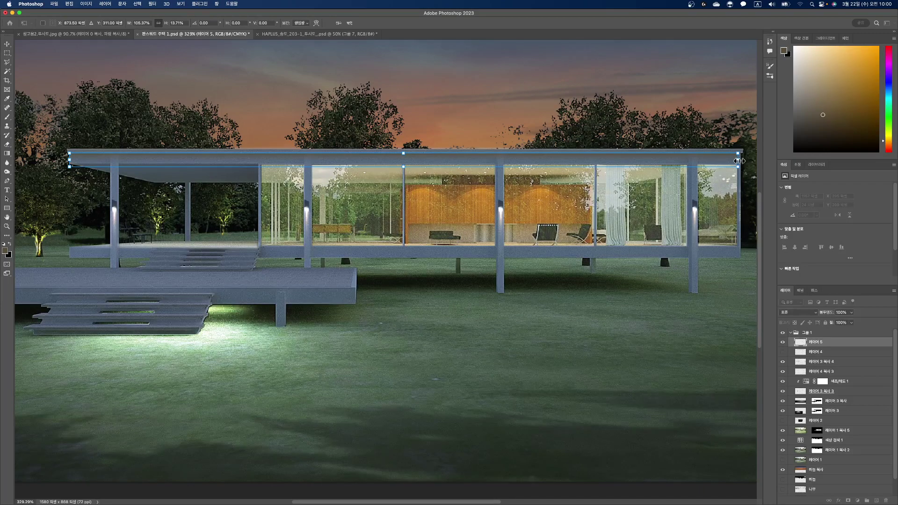
drag(739, 161, 741, 162)
Set the roof fascia gradient's blend mode to Color Dodge and apply the transformation.
click(815, 313)
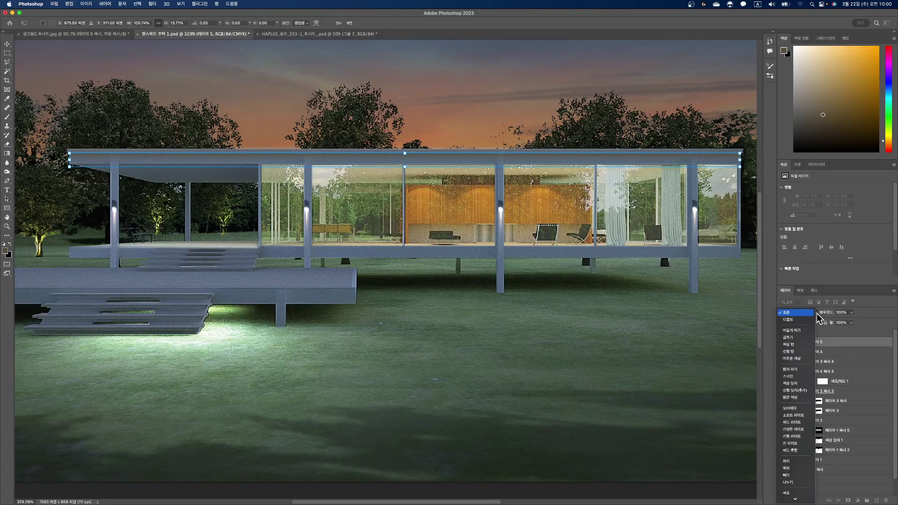
click(800, 383)
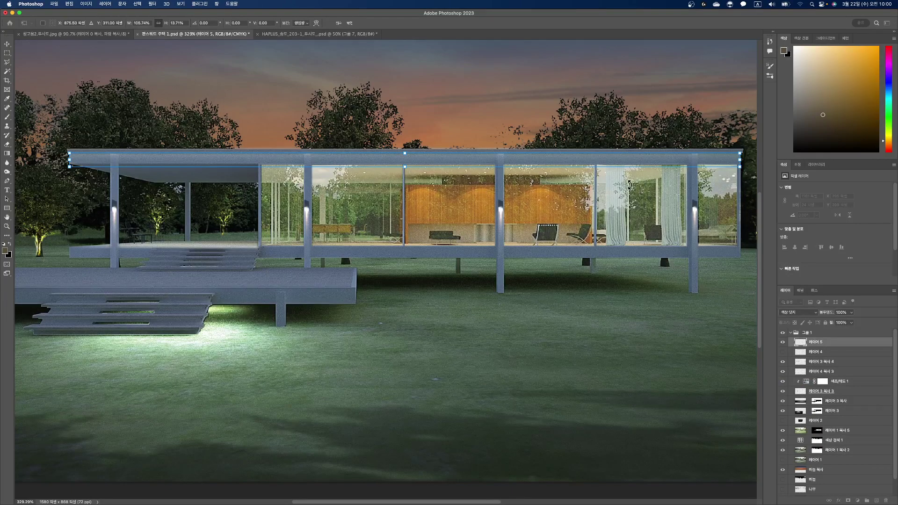
key(Return)
key(g)
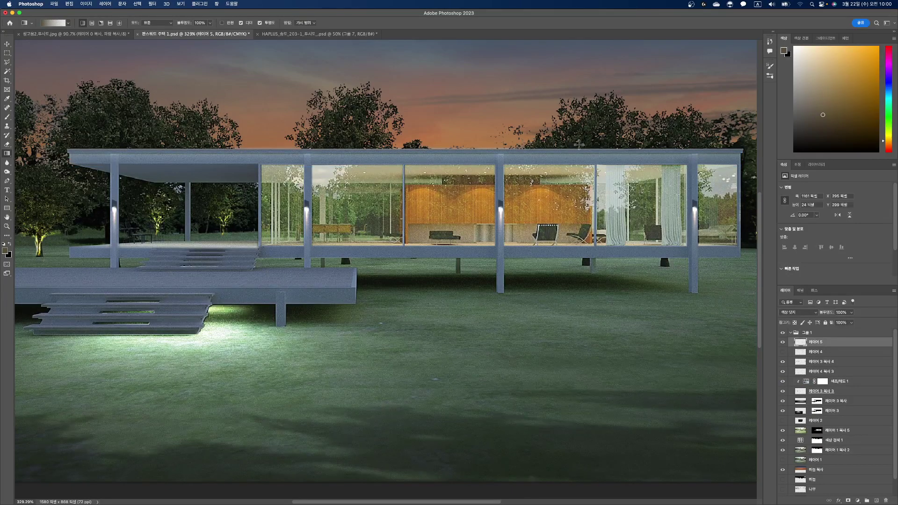
Clear the fascia light where it crosses each of the four front columns, and deselect.
click(7, 53)
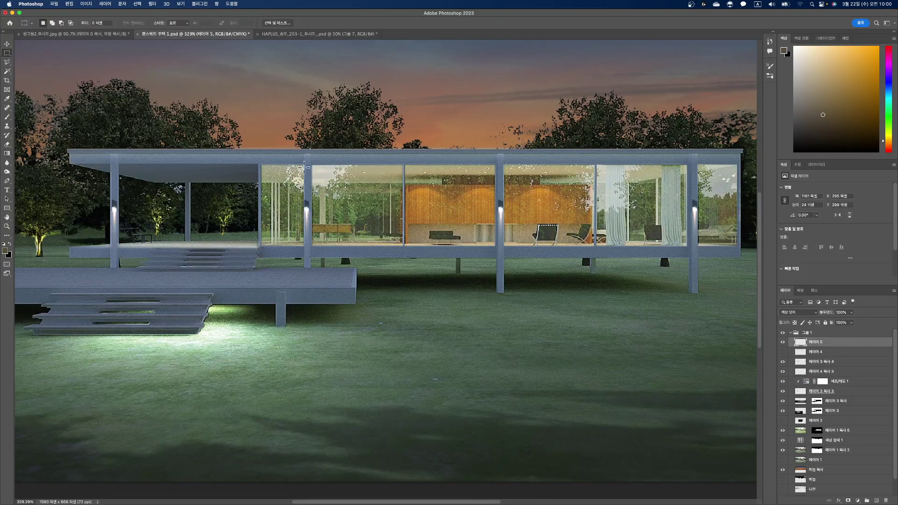
mouse_move(692, 150)
mouse_down()
mouse_move(701, 161)
mouse_move(697, 180)
mouse_up()
drag(498, 152, 504, 170)
drag(303, 150, 309, 170)
drag(109, 150, 117, 171)
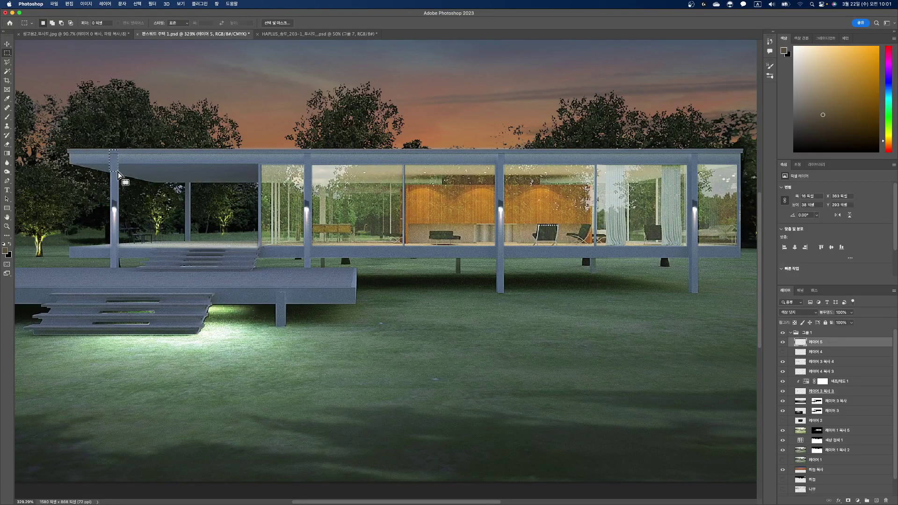
click(615, 289)
Duplicate the fascia light layer to strengthen the glow along the roof edge.
key(super+j)
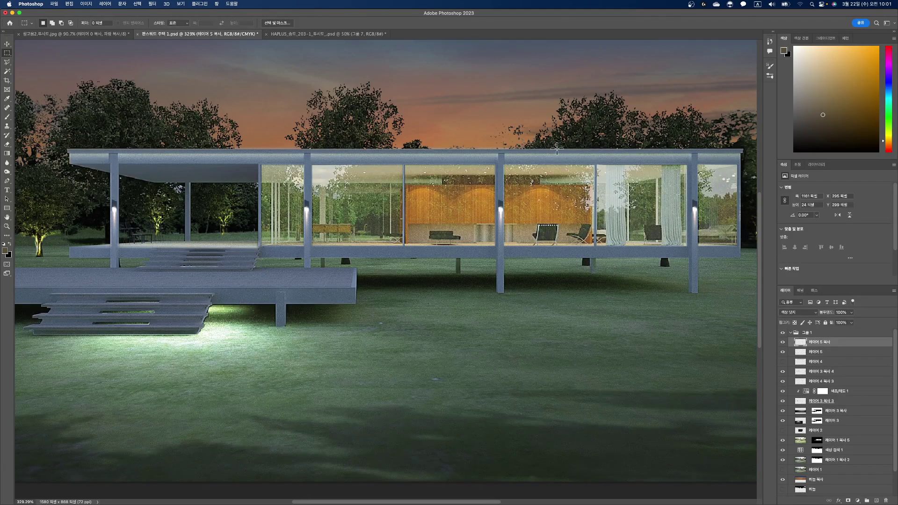
scroll(555, 152, down, 10)
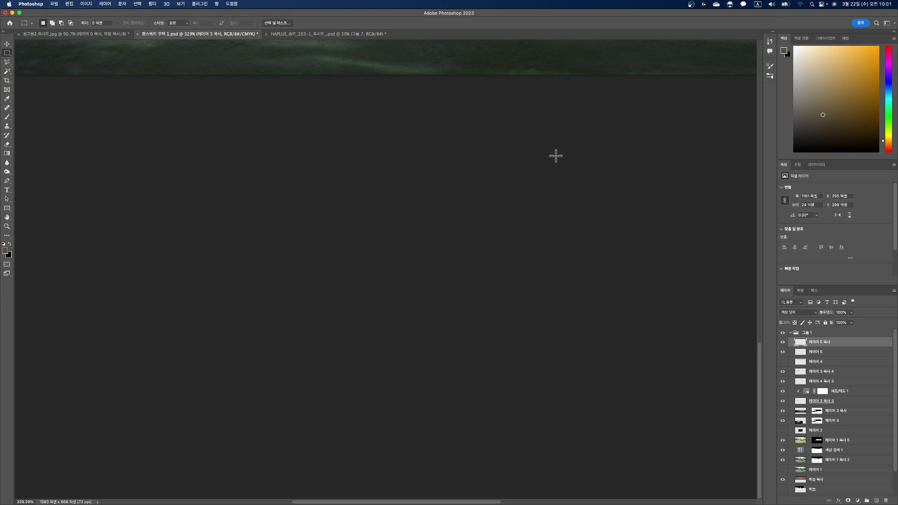
scroll(554, 159, down, 10)
scroll(387, 48, up, 2)
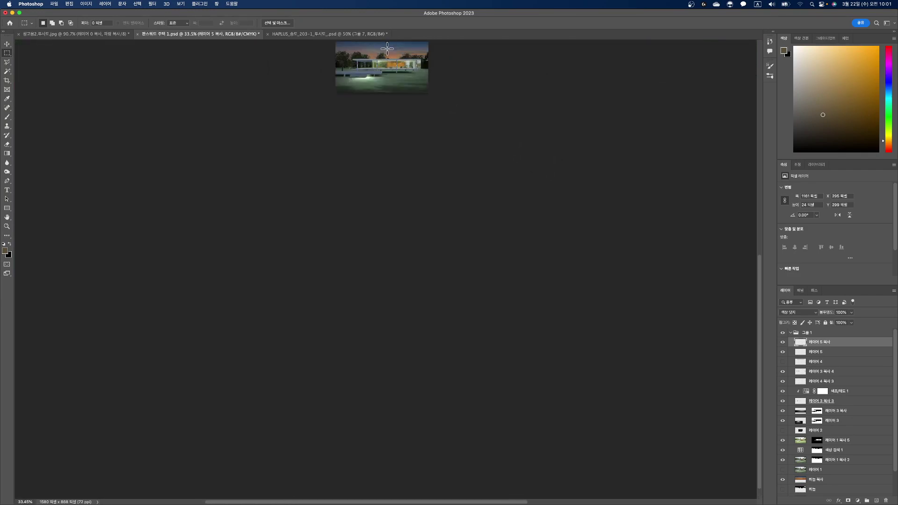
scroll(387, 48, up, 5)
scroll(403, 82, down, 3)
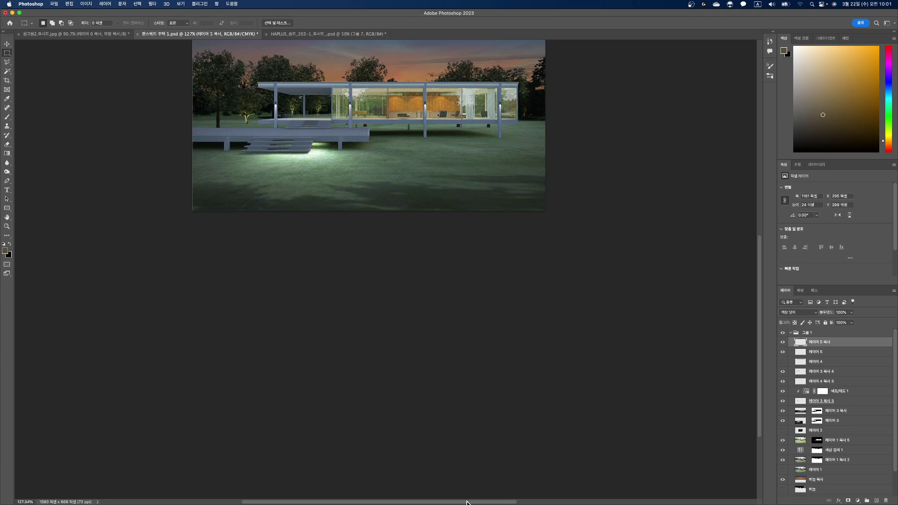
scroll(435, 90, up, 4)
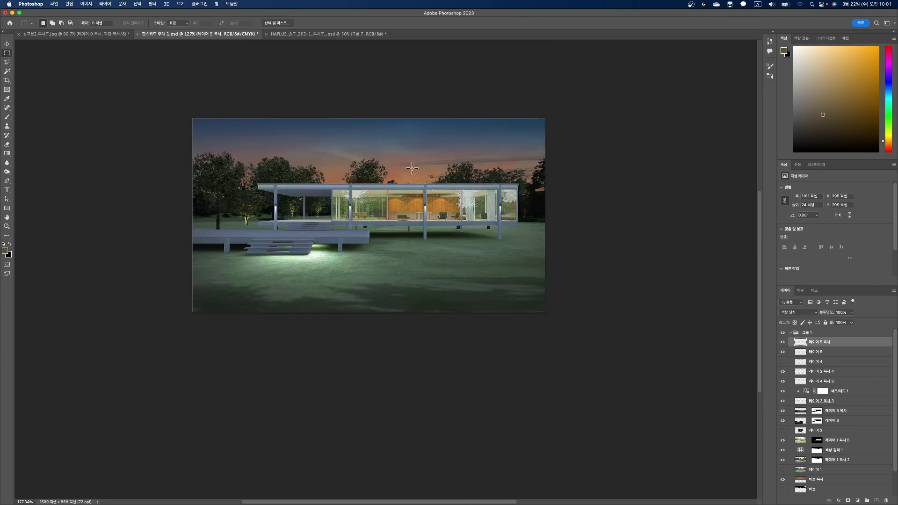
scroll(386, 235, up, 3)
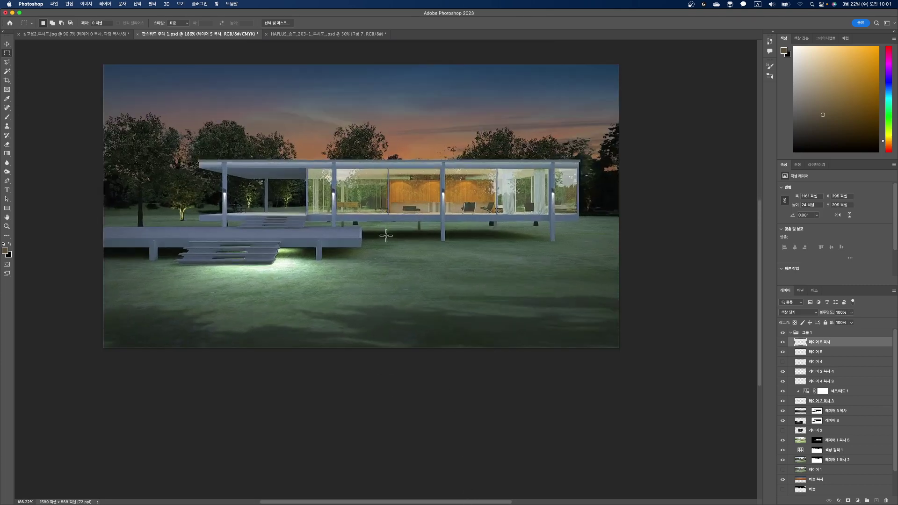